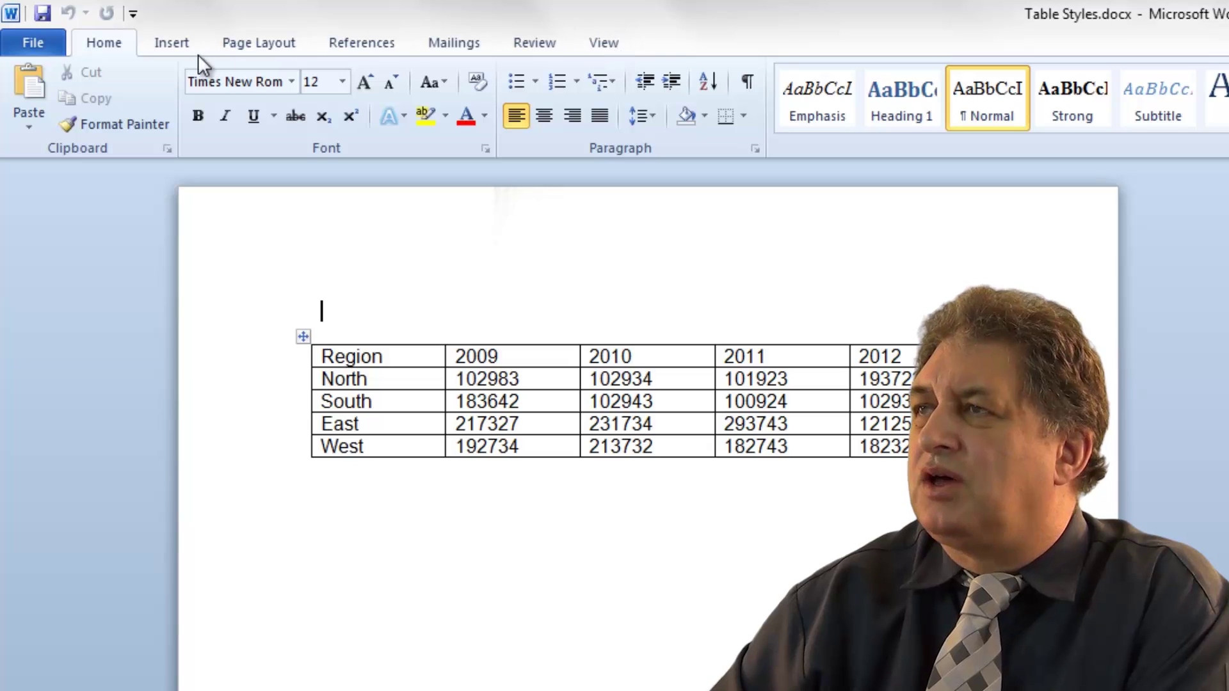
With the caret in the Region table, bring up the Table Tools Design styles gallery.
{"action": "left_click", "coordinate": [510, 379]}
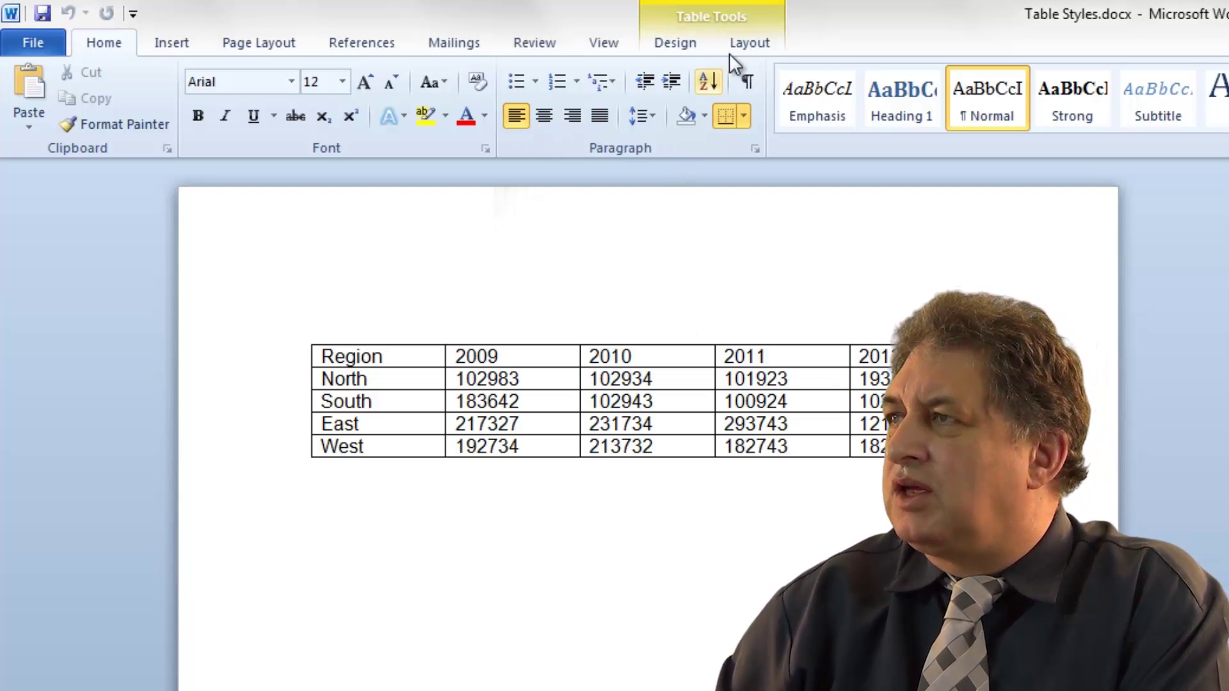
{"action": "left_click", "coordinate": [748, 45]}
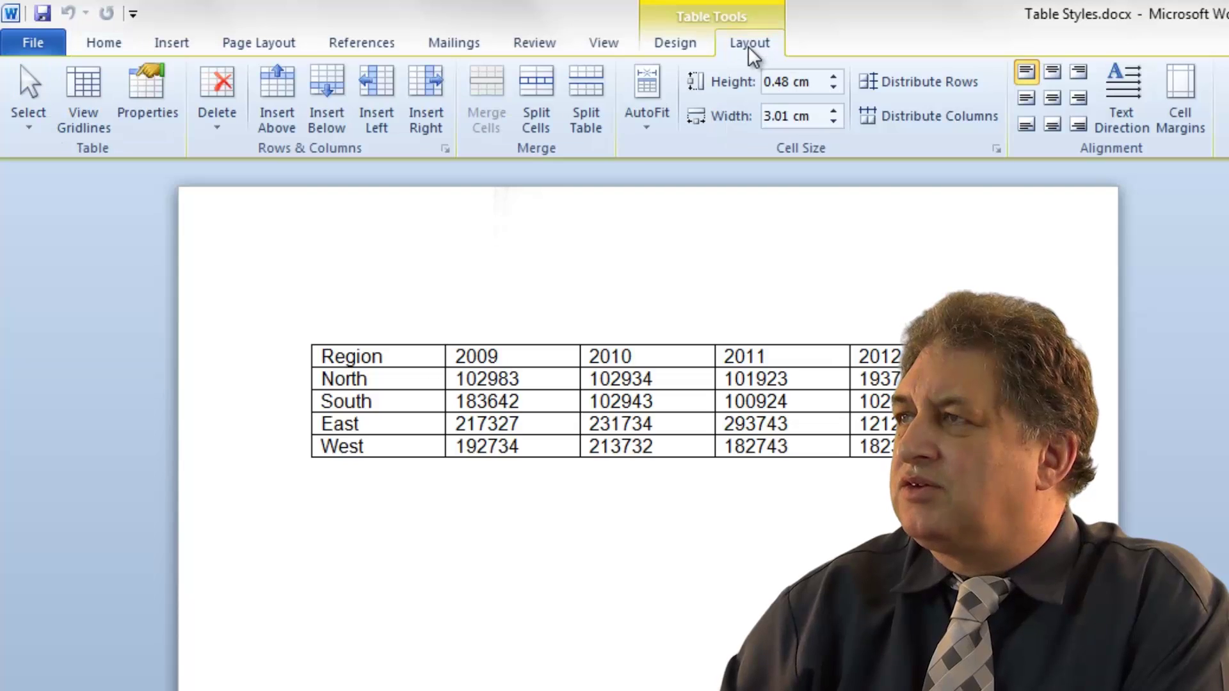
{"action": "left_click", "coordinate": [674, 44]}
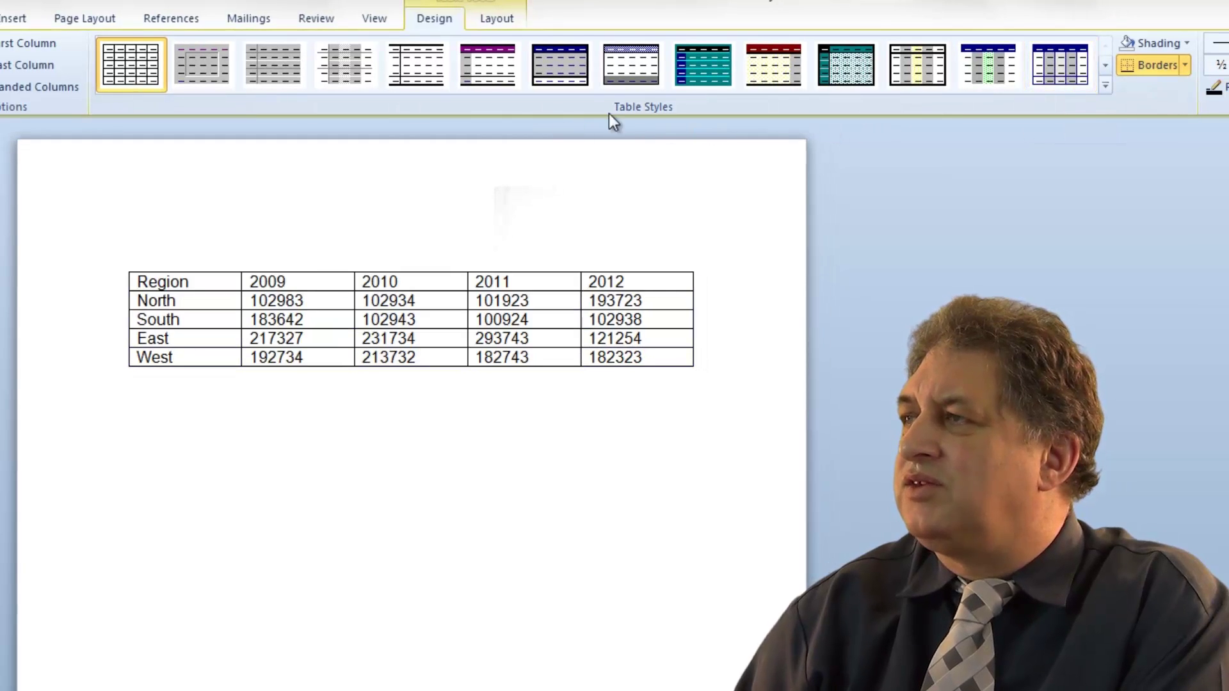
Apply a red built-in table style to the Region table, then swap in a different style.
{"action": "left_click", "coordinate": [1105, 87]}
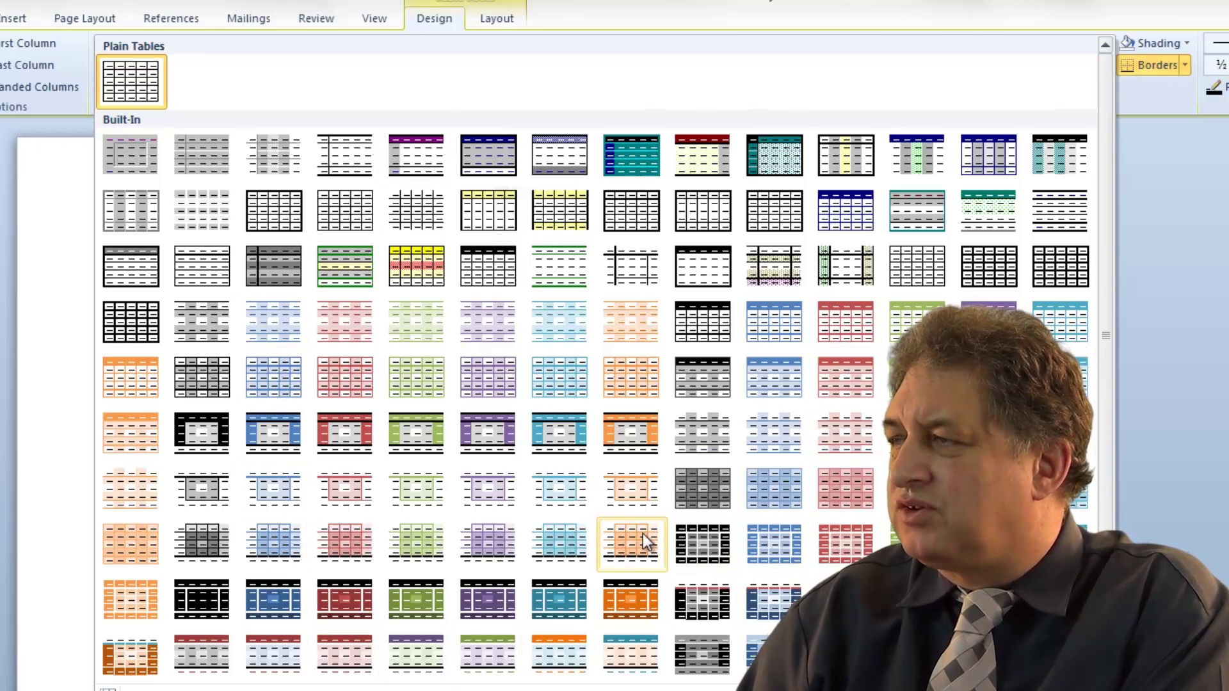
{"action": "left_click", "coordinate": [845, 543]}
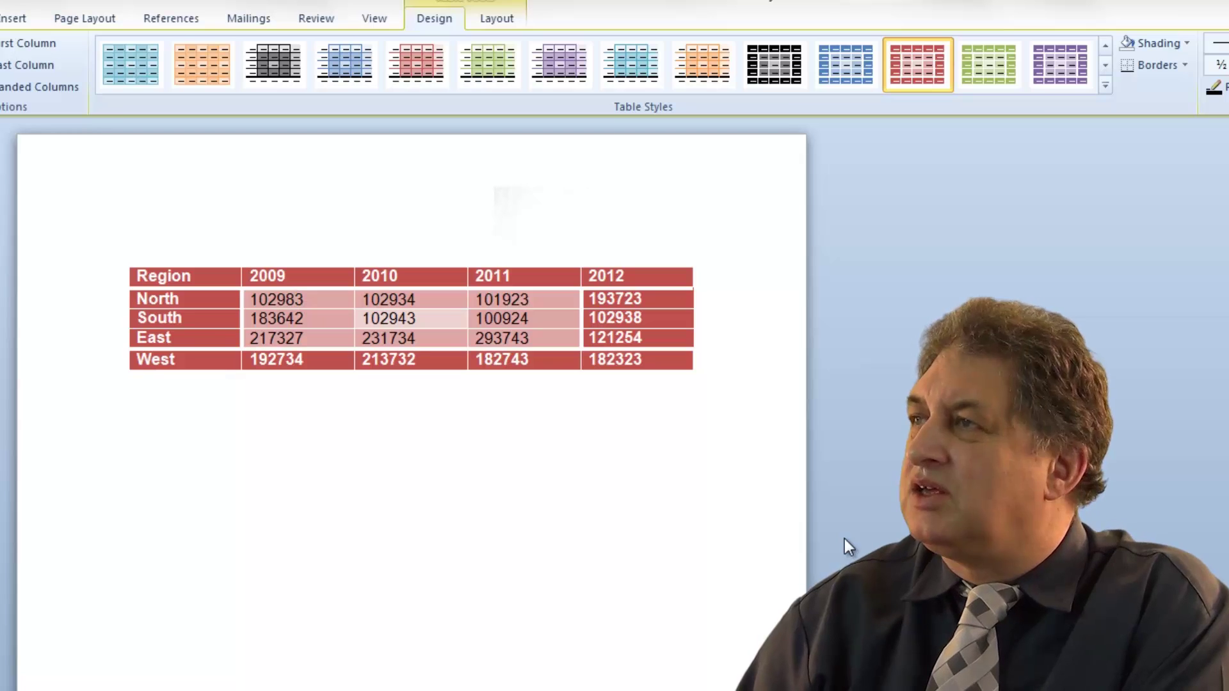
{"action": "left_click", "coordinate": [1101, 85]}
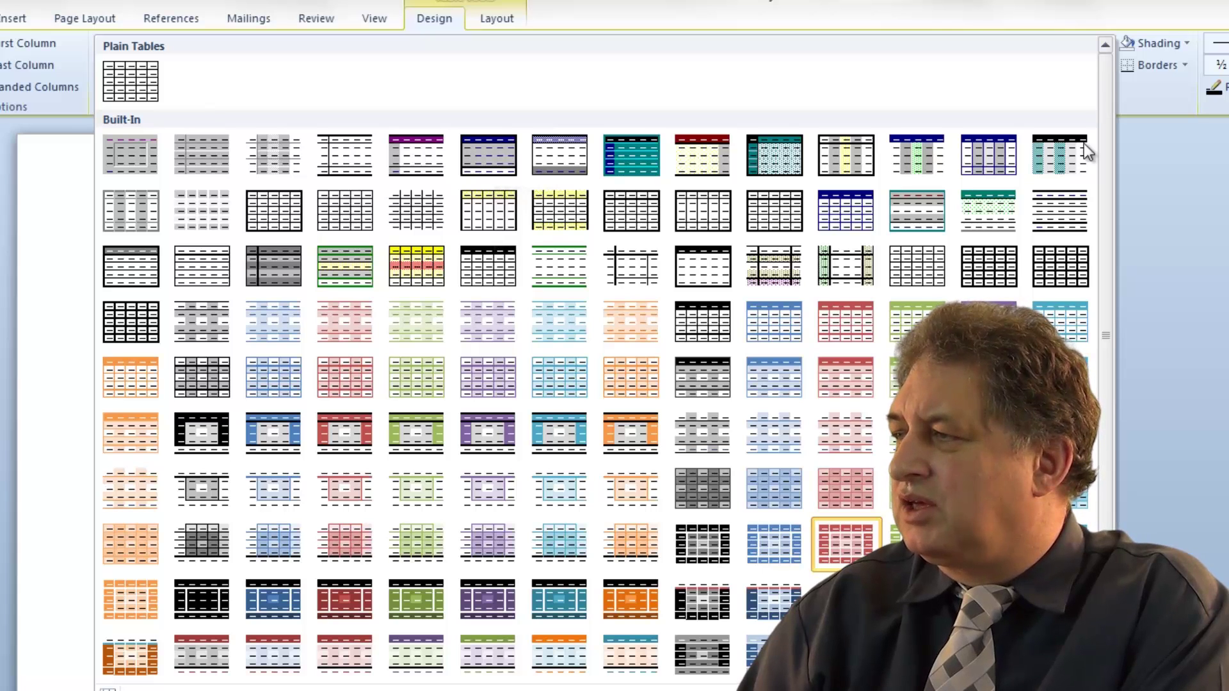
{"action": "key", "text": "Escape"}
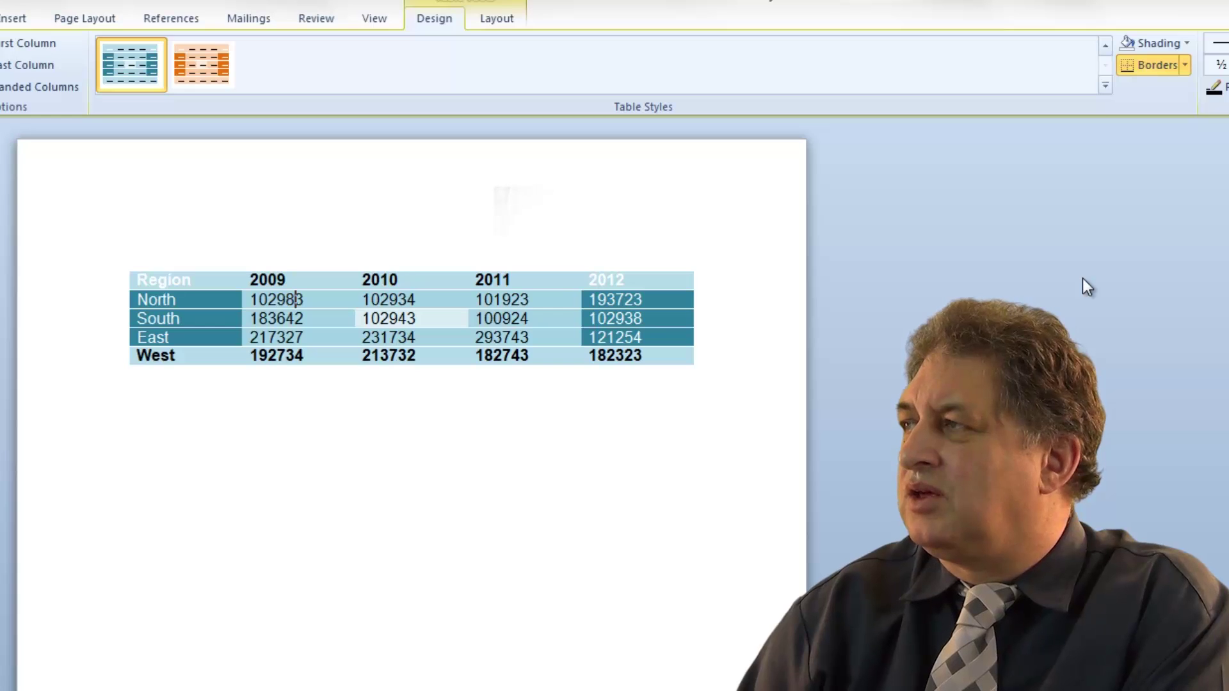
{"action": "left_click", "coordinate": [1102, 85]}
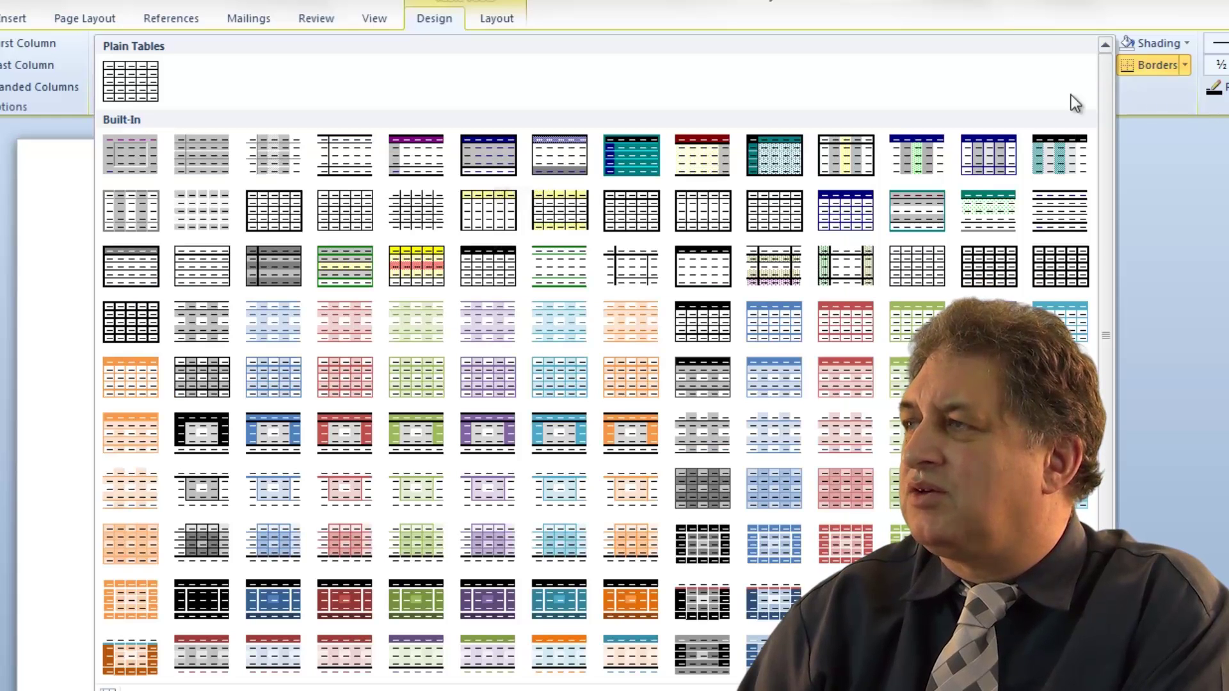
{"action": "left_click", "coordinate": [916, 159]}
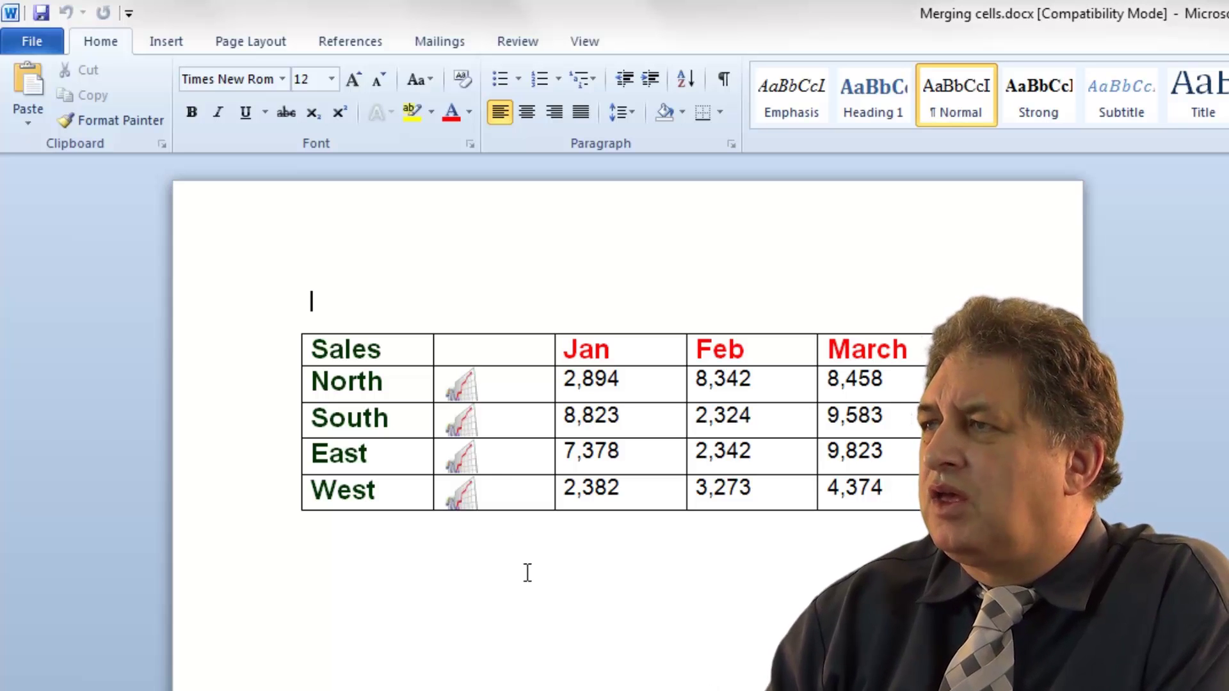
Merge Sales with its empty neighbour and North with its chart cell, then select South's cells.
{"action": "left_click", "coordinate": [504, 353]}
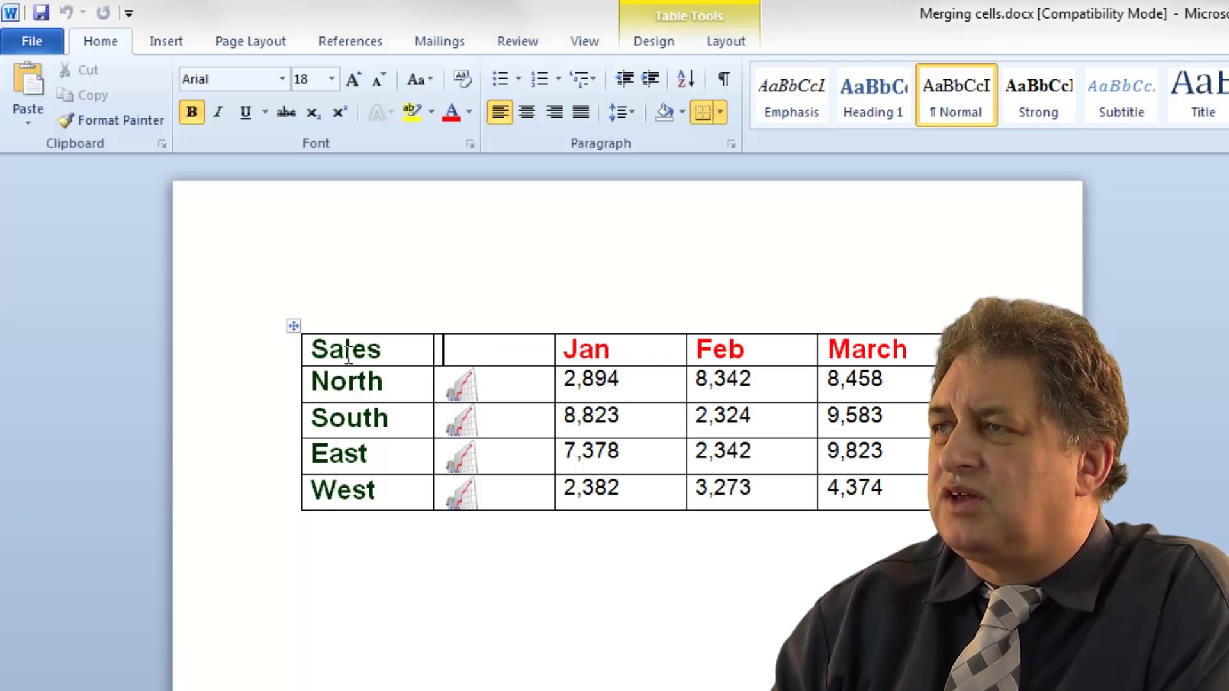
{"action": "left_click_drag", "start_coordinate": [336, 349], "coordinate": [475, 343]}
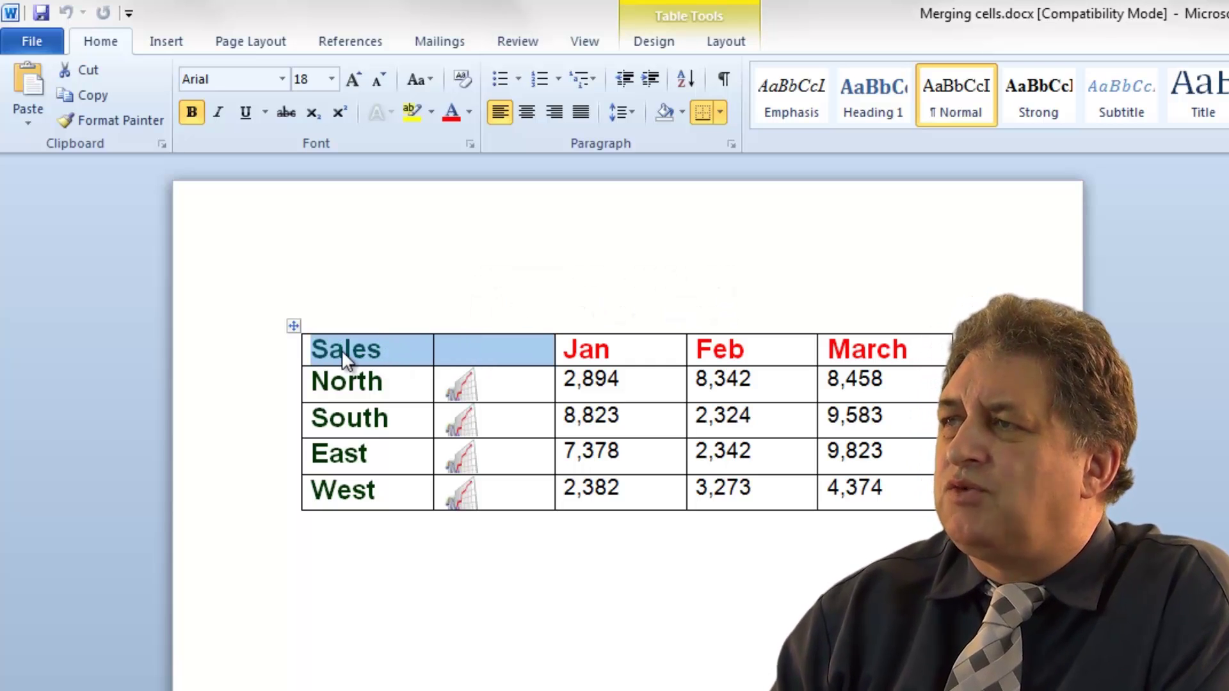
{"action": "left_click", "coordinate": [727, 44]}
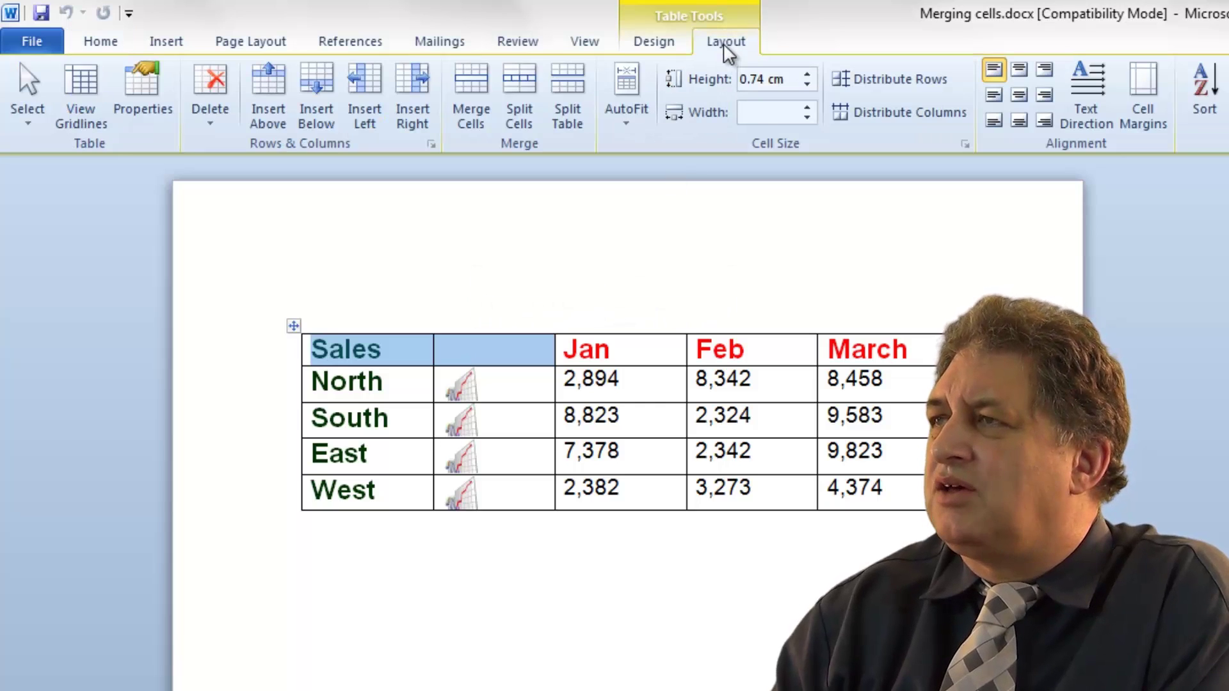
{"action": "left_click", "coordinate": [477, 96]}
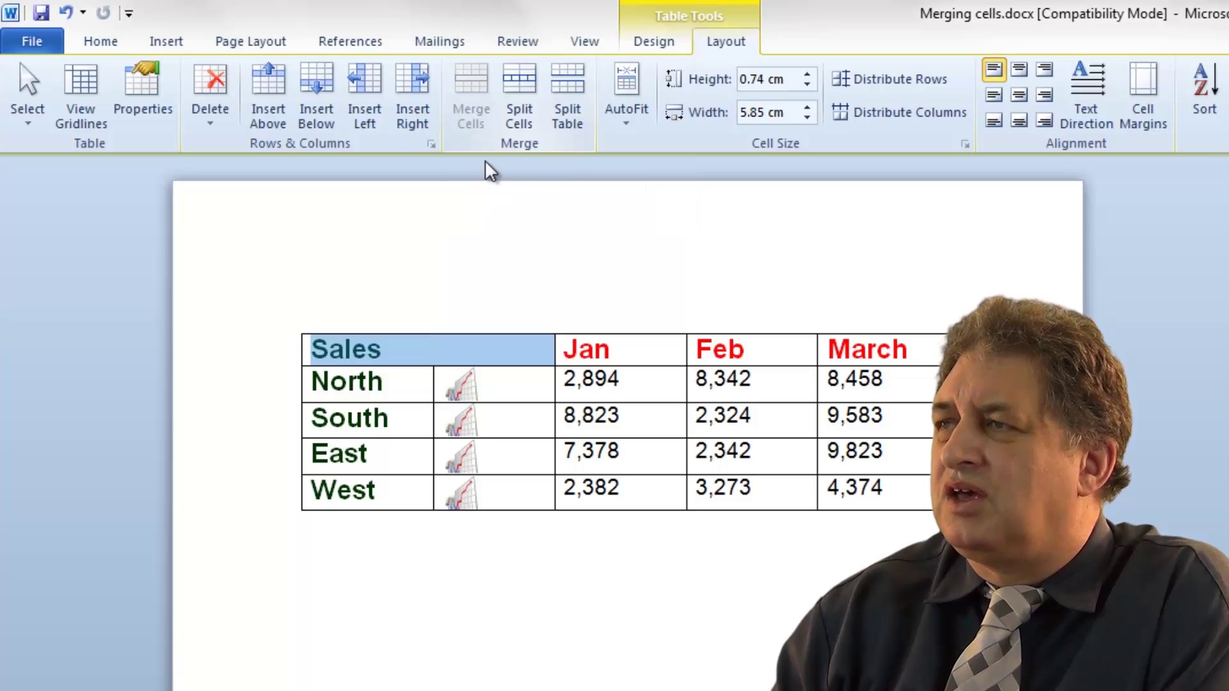
{"action": "left_click", "coordinate": [555, 666]}
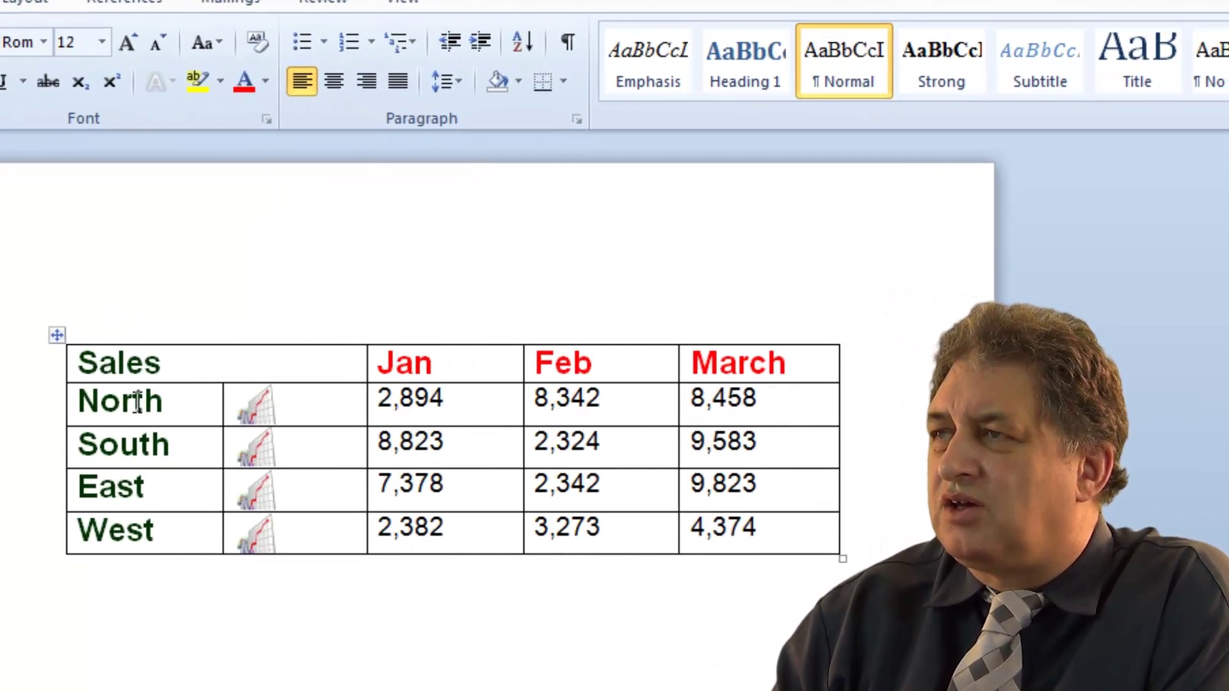
{"action": "left_click_drag", "start_coordinate": [120, 403], "coordinate": [263, 403]}
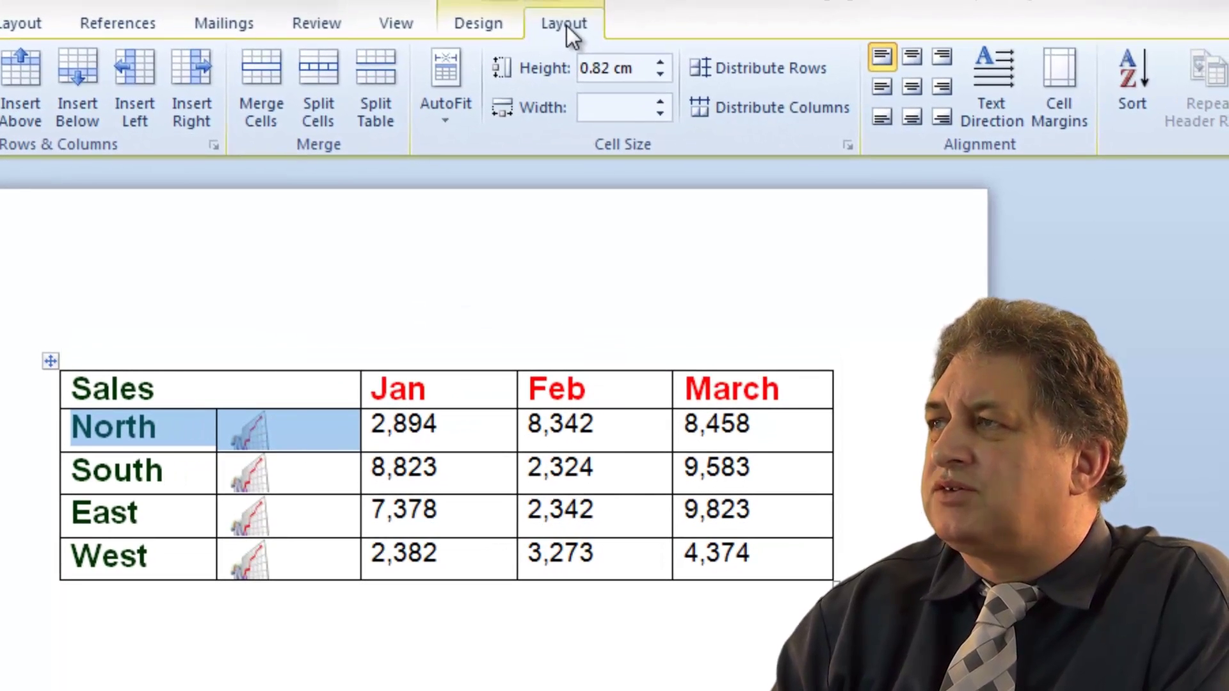
{"action": "left_click", "coordinate": [267, 74]}
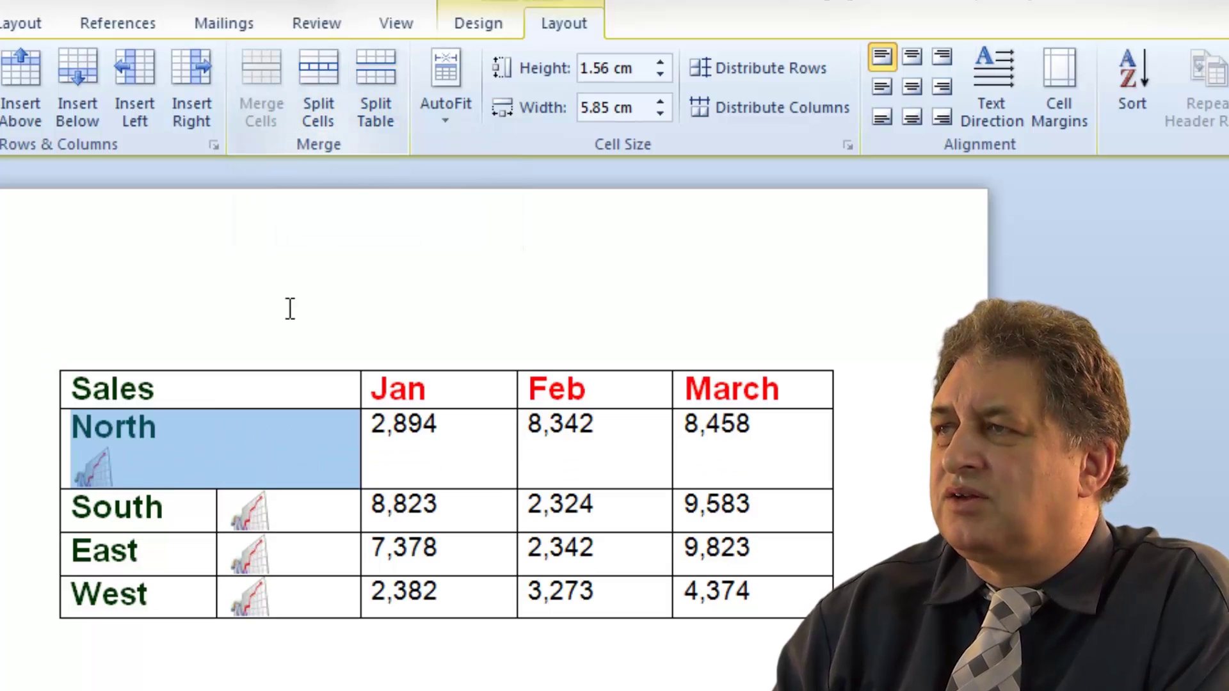
{"action": "key", "text": "ctrl+Home"}
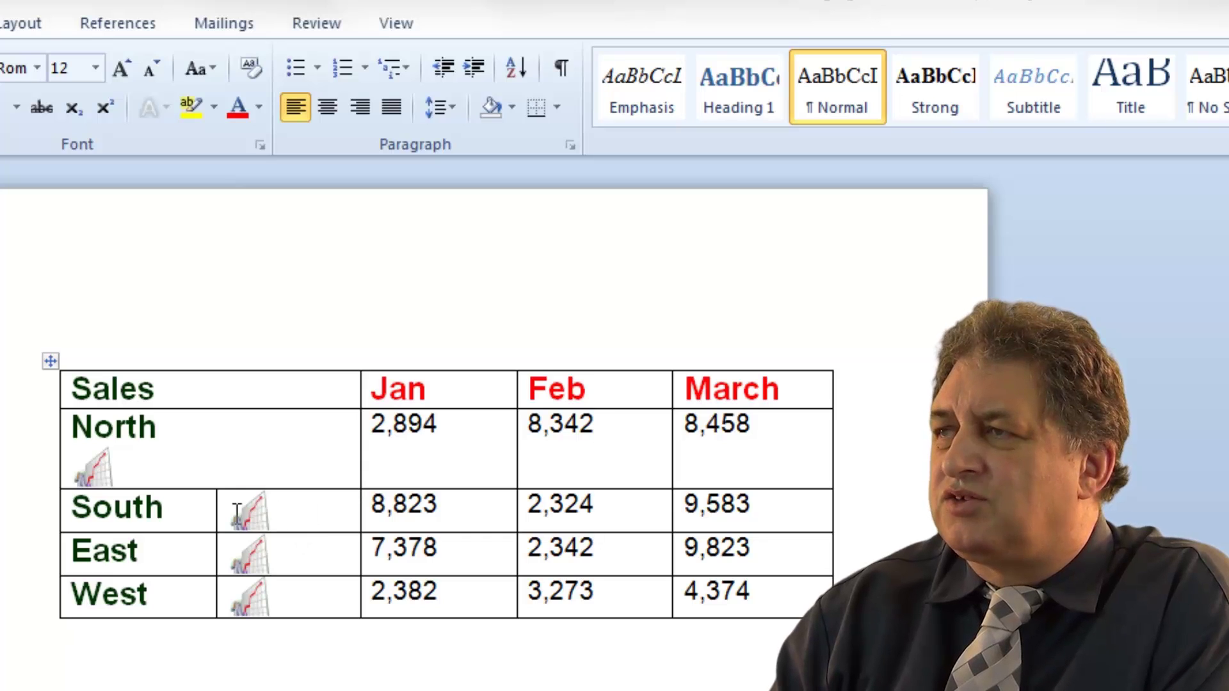
{"action": "left_click_drag", "start_coordinate": [311, 512], "coordinate": [206, 511]}
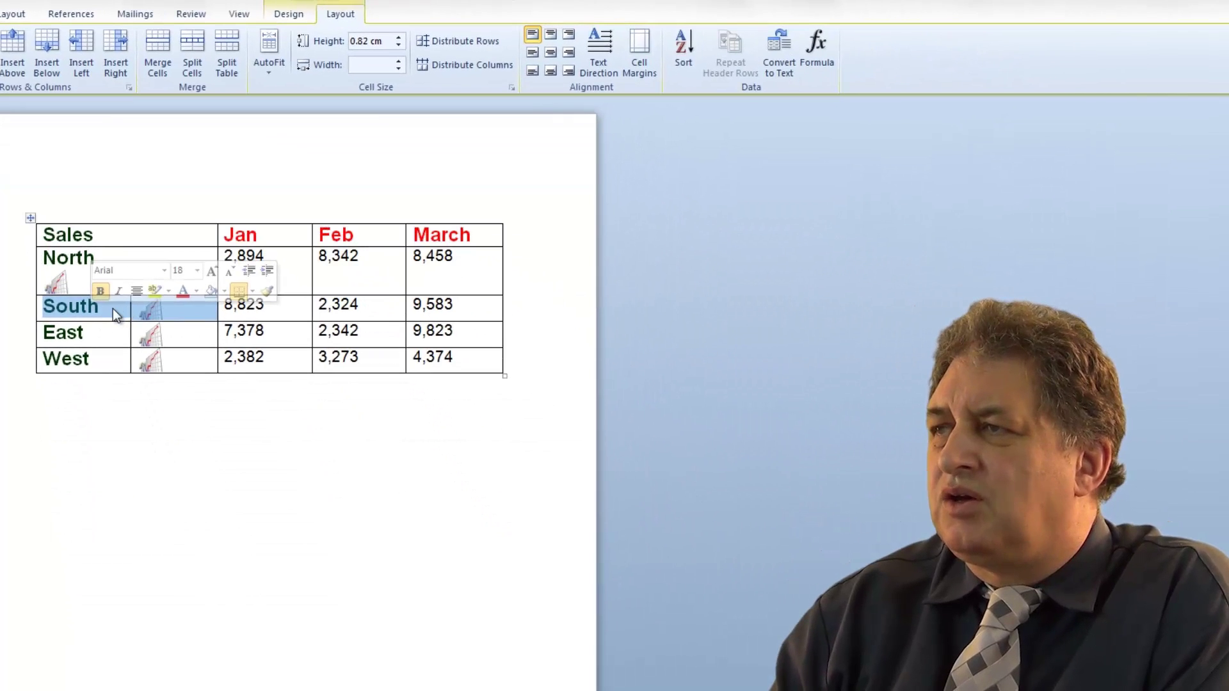
Merge South, East and West each with their chart cells in the Sales table.
{"action": "right_click", "coordinate": [72, 306]}
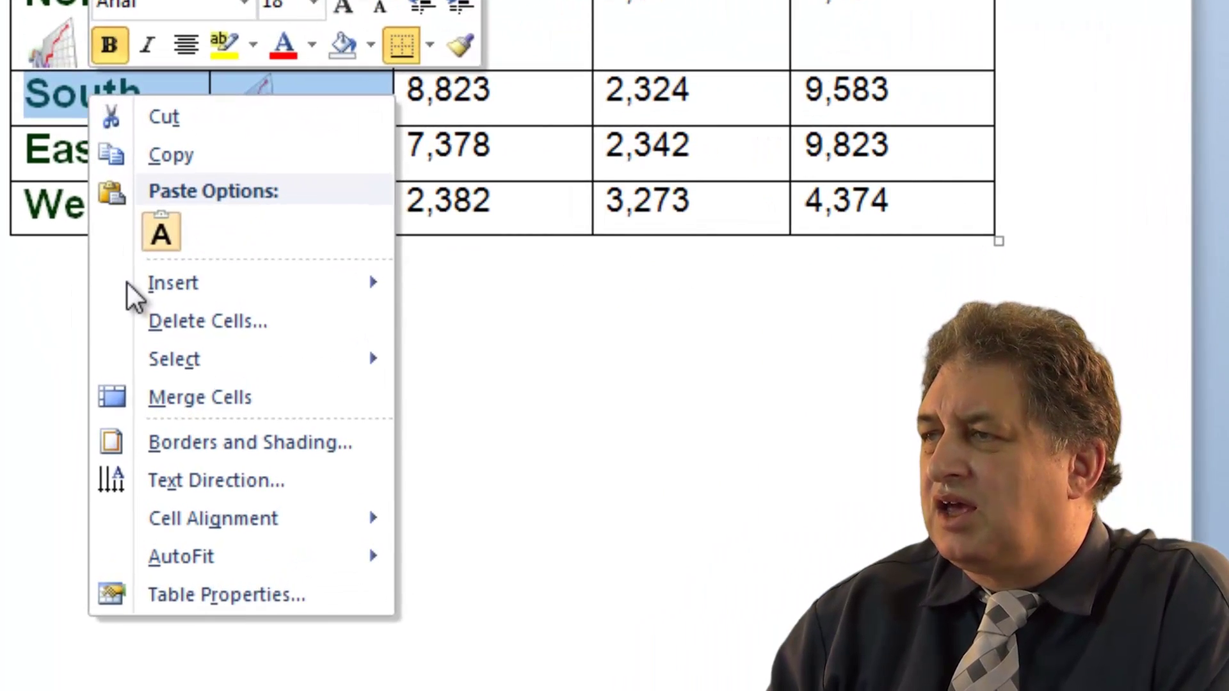
{"action": "left_click", "coordinate": [204, 398]}
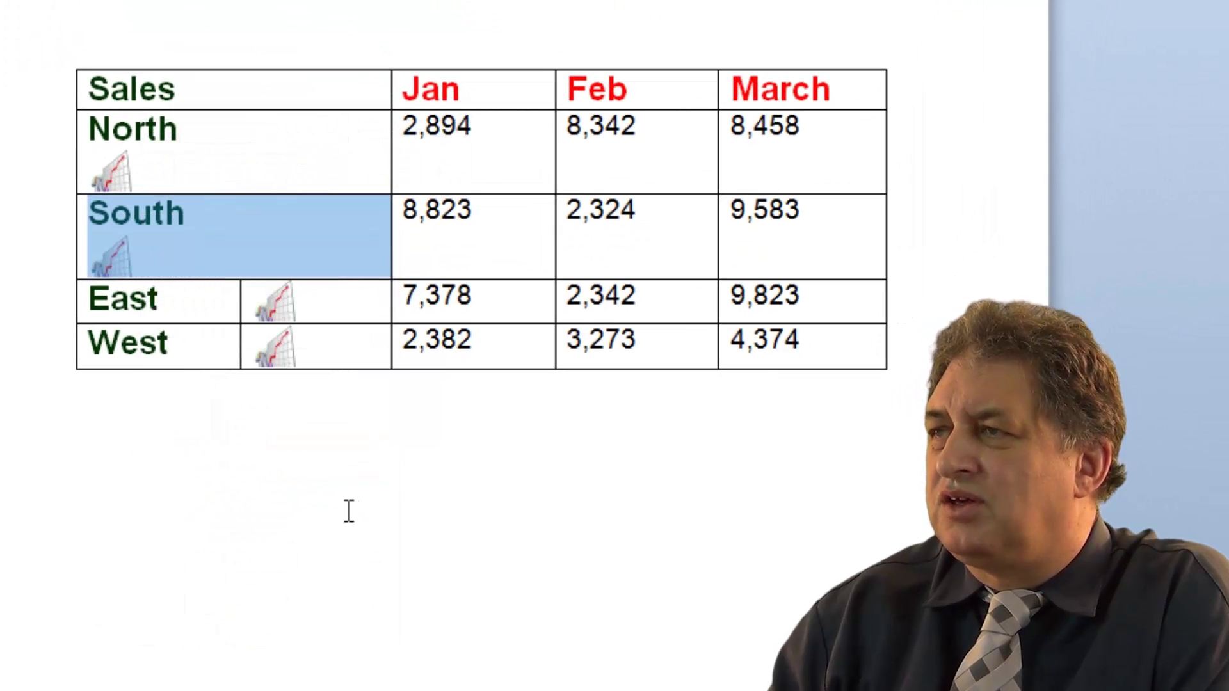
{"action": "left_click", "coordinate": [361, 513]}
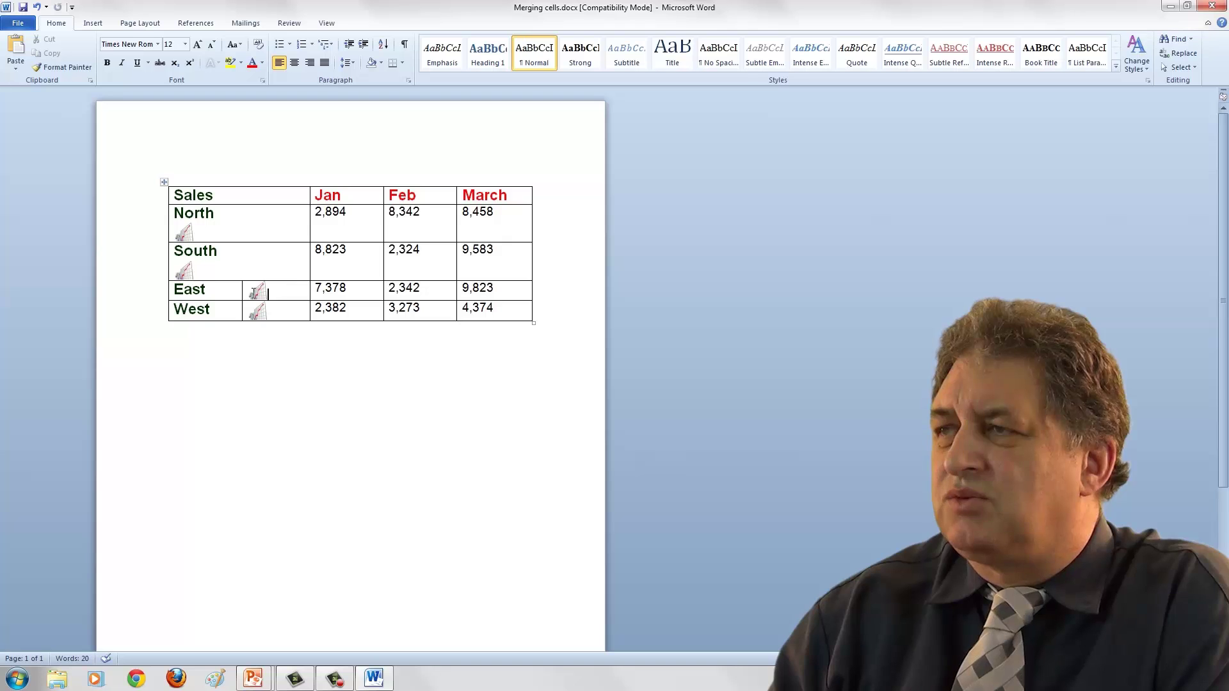
{"action": "left_click_drag", "start_coordinate": [254, 292], "coordinate": [182, 292]}
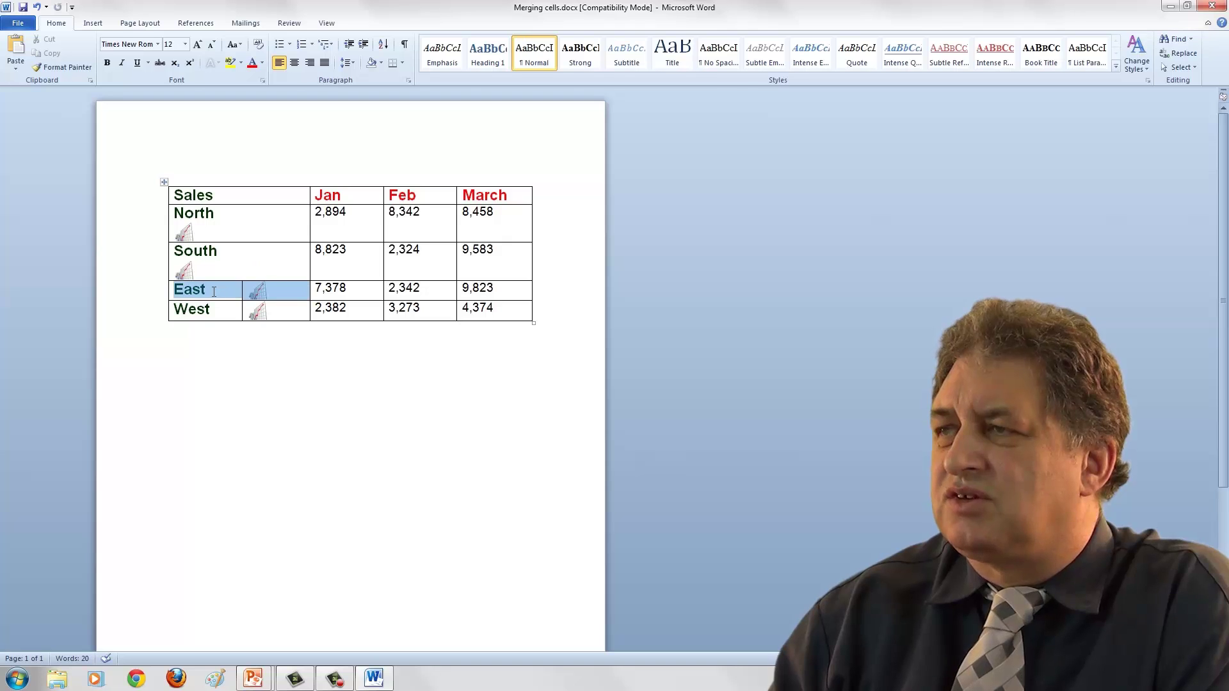
{"action": "left_click", "coordinate": [405, 23]}
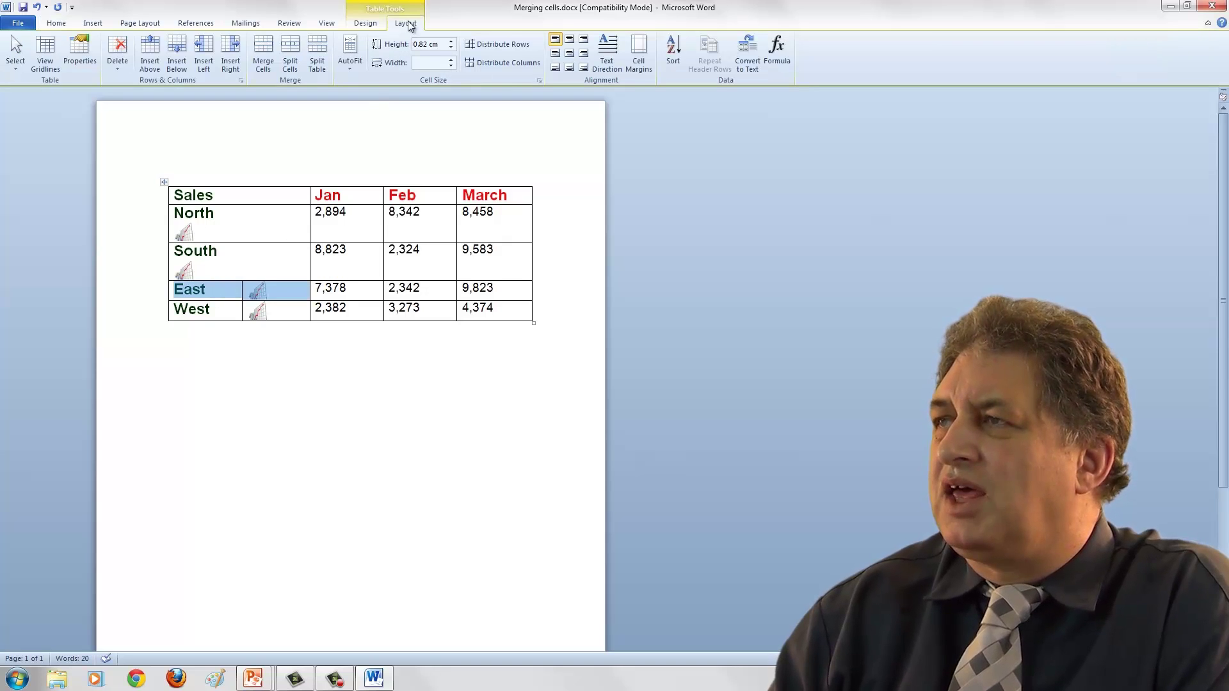
{"action": "left_click", "coordinate": [263, 53]}
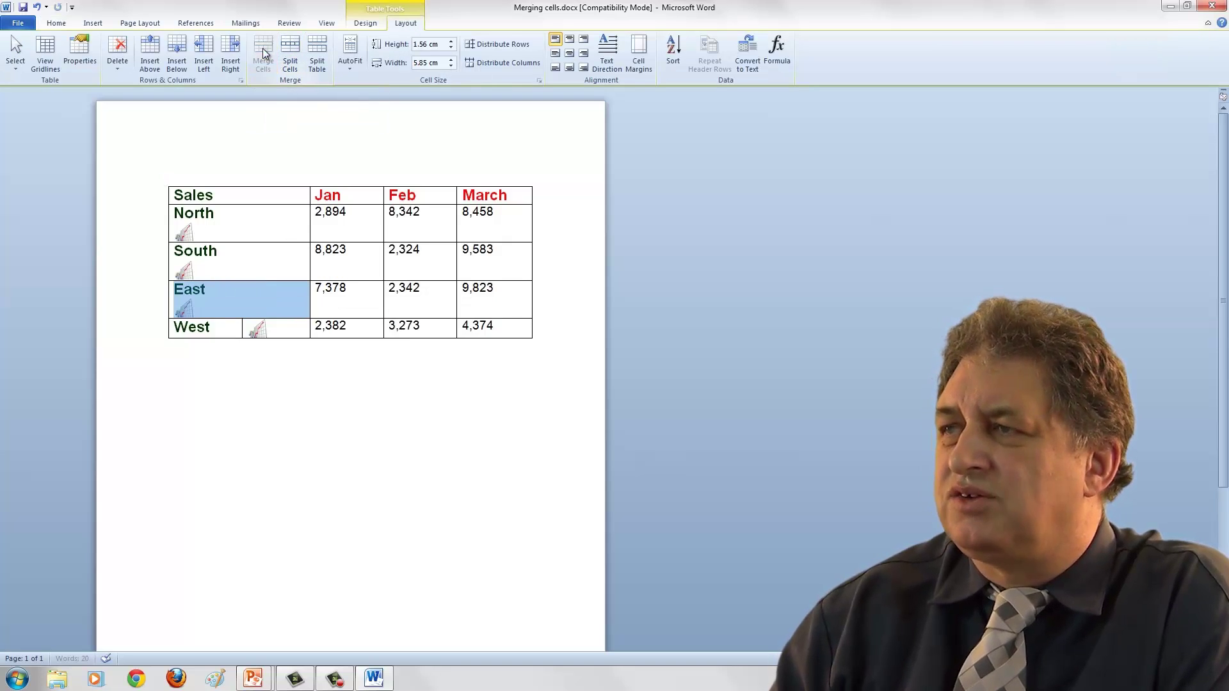
{"action": "left_click", "coordinate": [313, 446]}
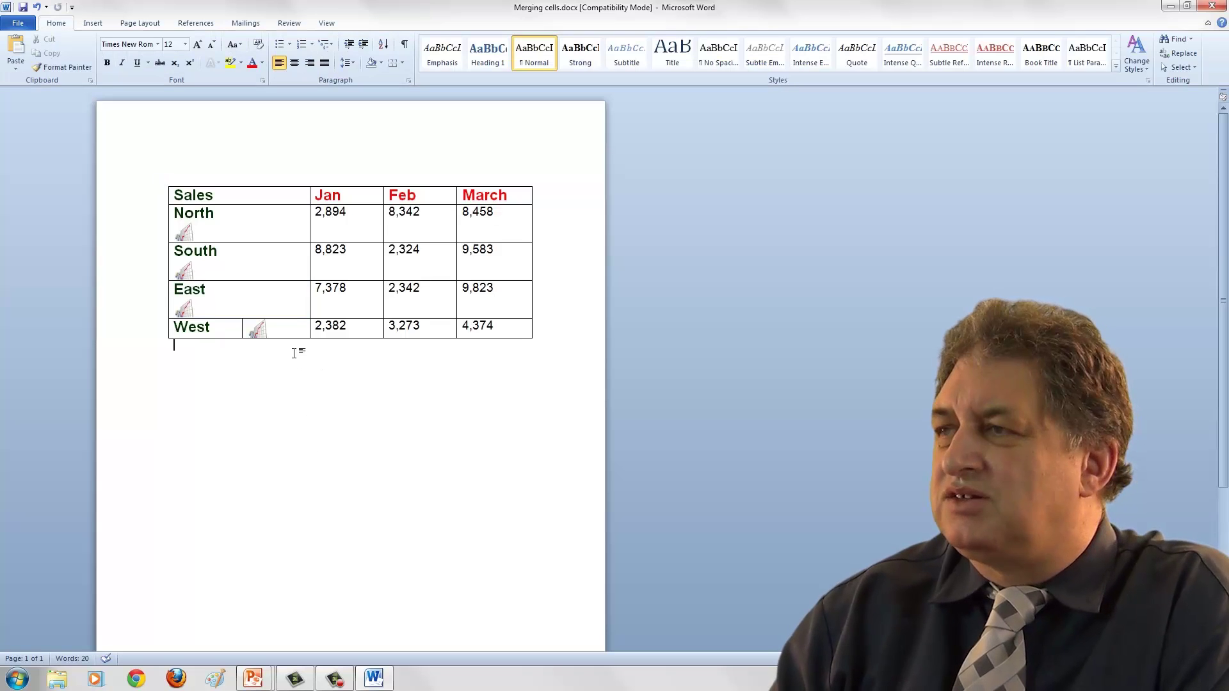
{"action": "left_click_drag", "start_coordinate": [273, 327], "coordinate": [229, 325]}
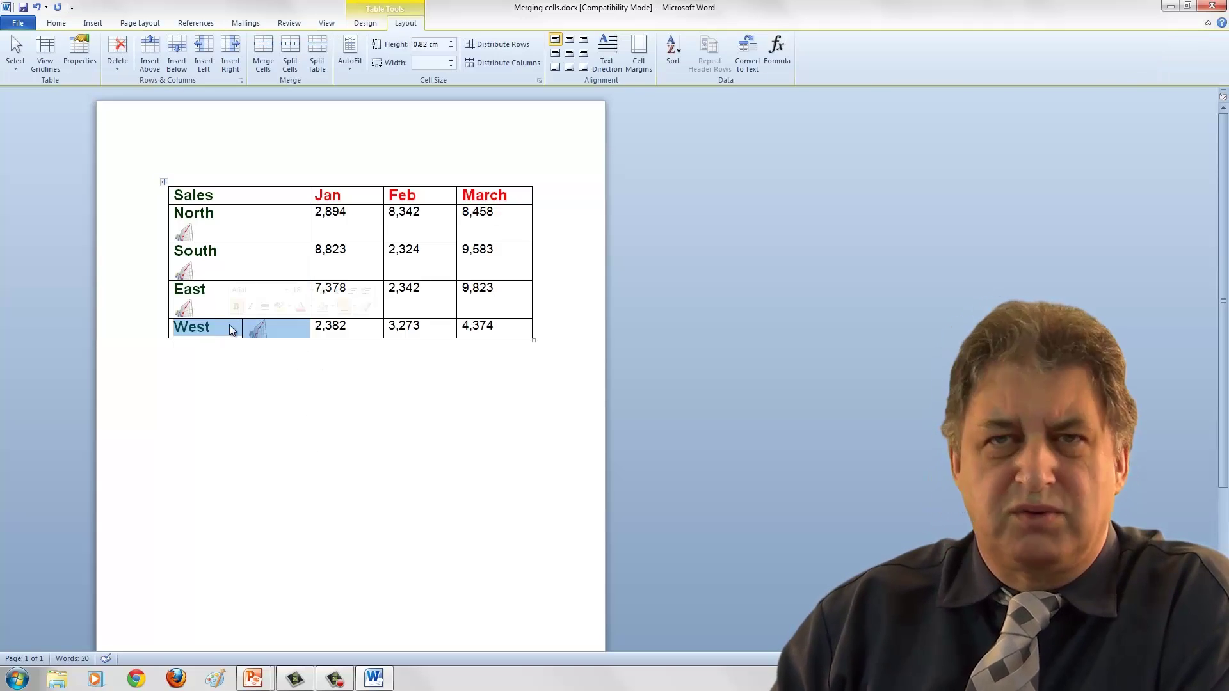
{"action": "right_click", "coordinate": [228, 327]}
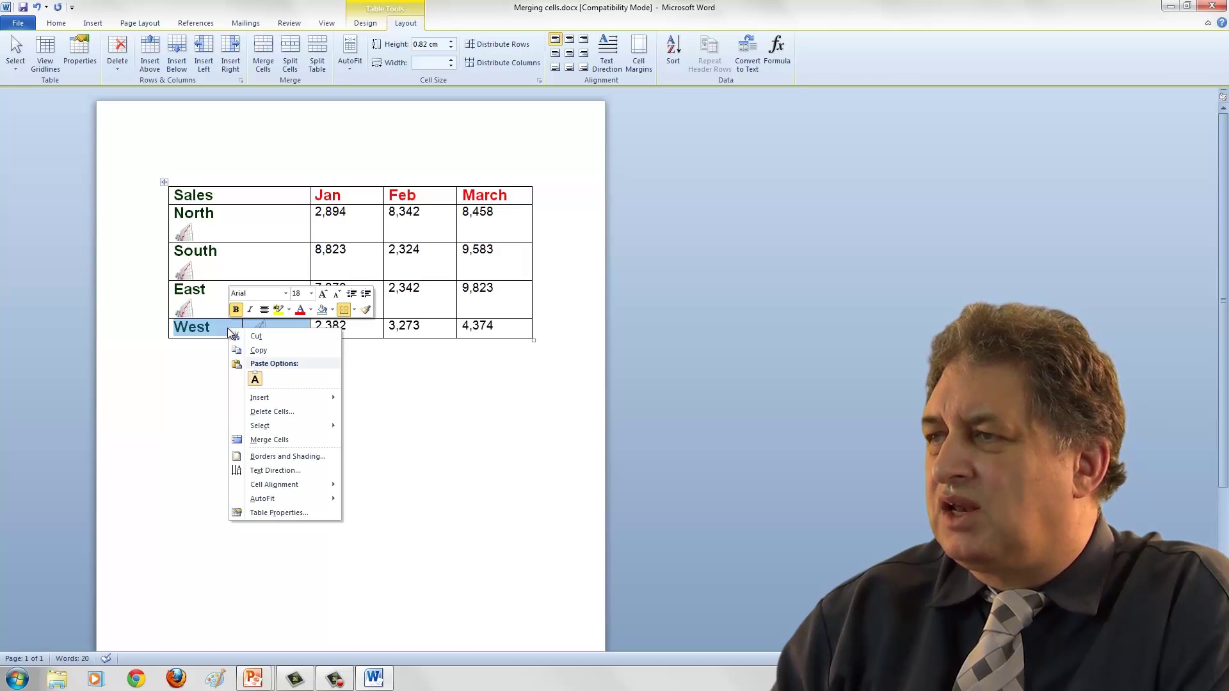
{"action": "left_click", "coordinate": [285, 442]}
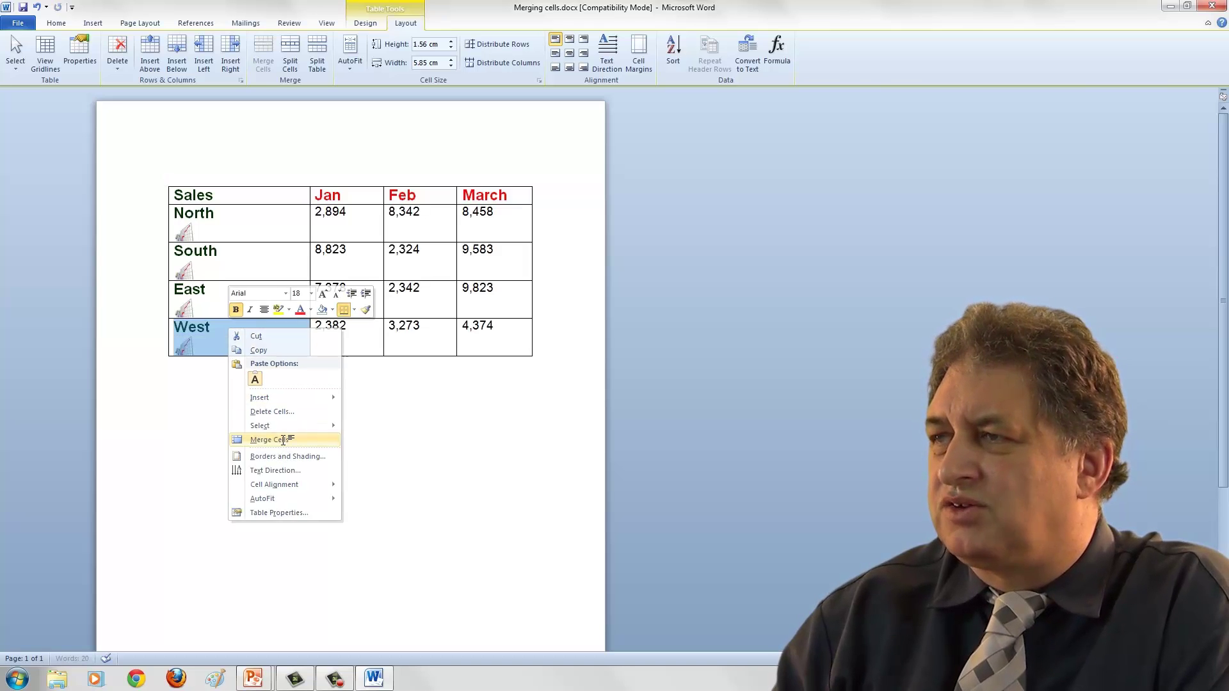
{"action": "left_click", "coordinate": [284, 440]}
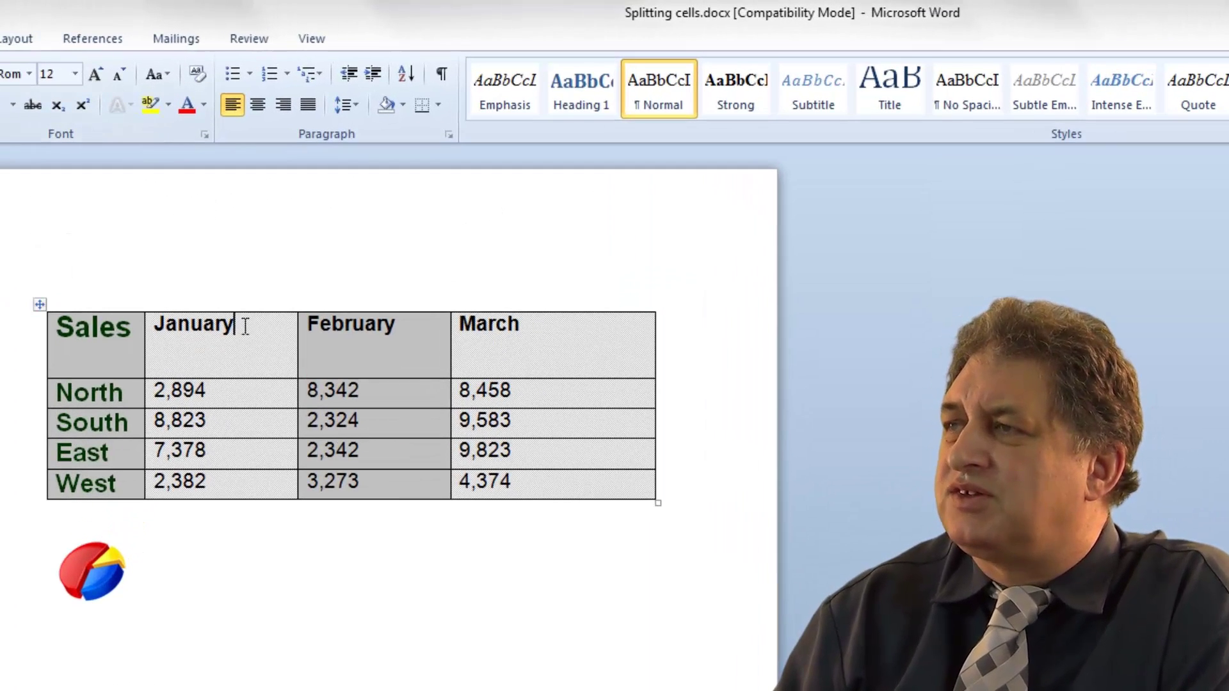
Split the January and February header cells into 2 columns and 1 row each.
{"action": "left_click", "coordinate": [245, 325]}
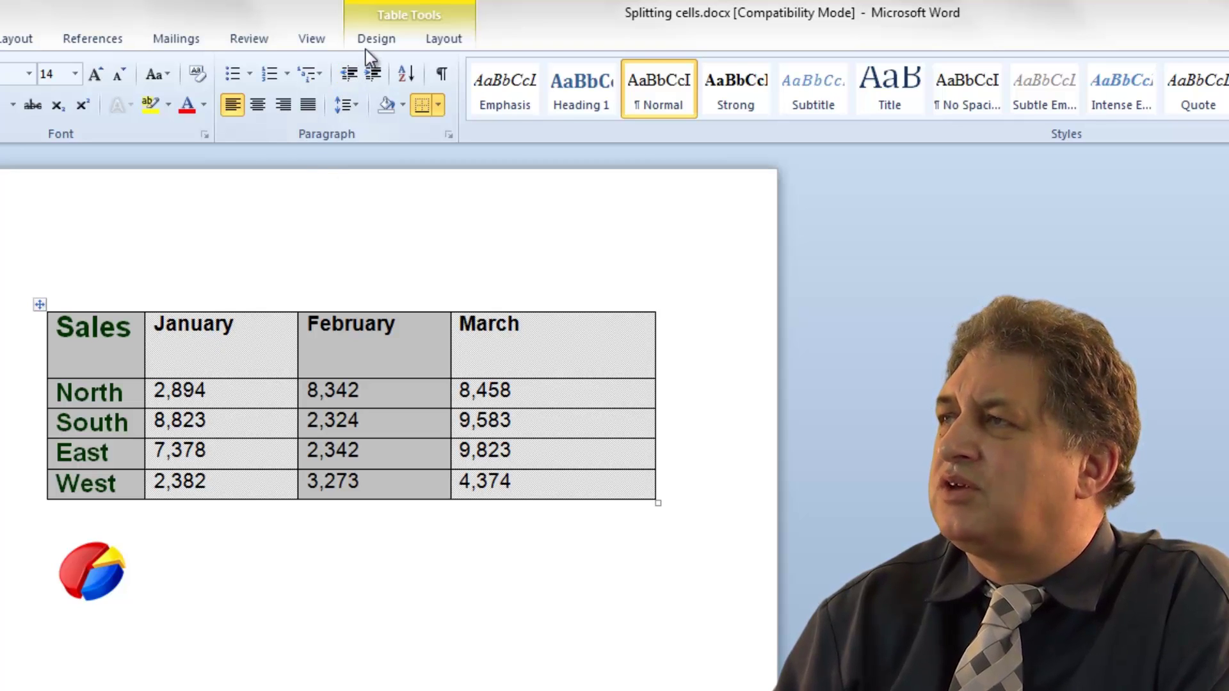
{"action": "left_click", "coordinate": [450, 40]}
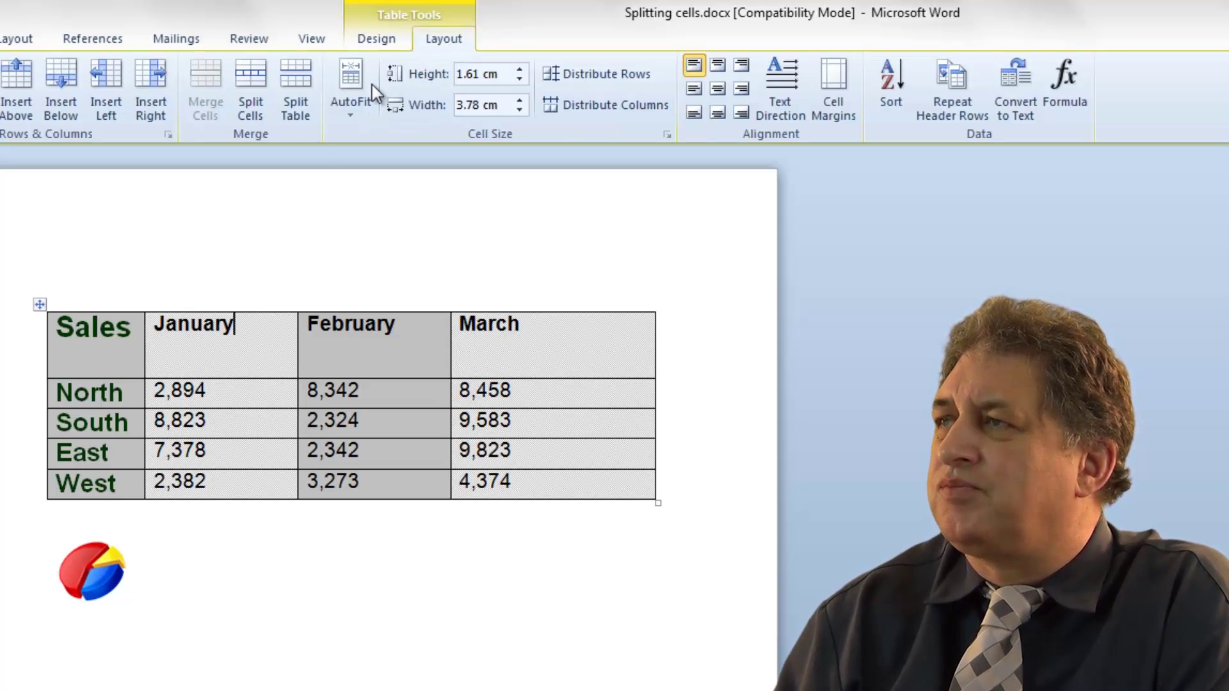
{"action": "left_click", "coordinate": [251, 83]}
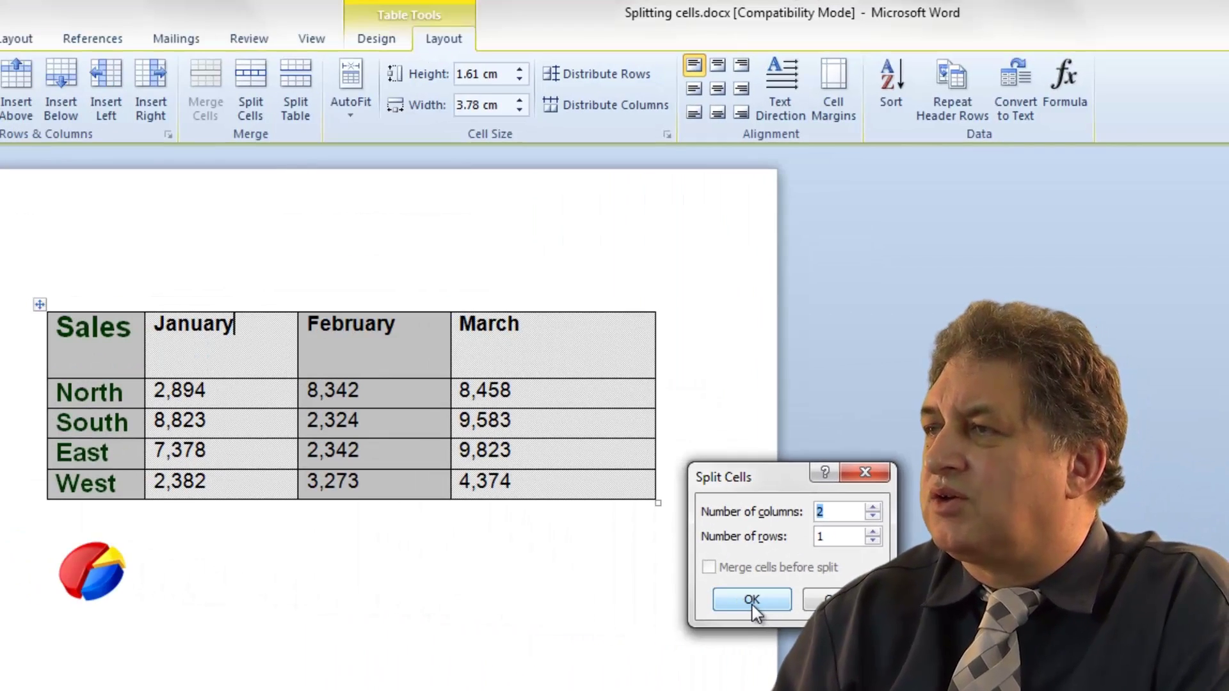
{"action": "left_click", "coordinate": [752, 600]}
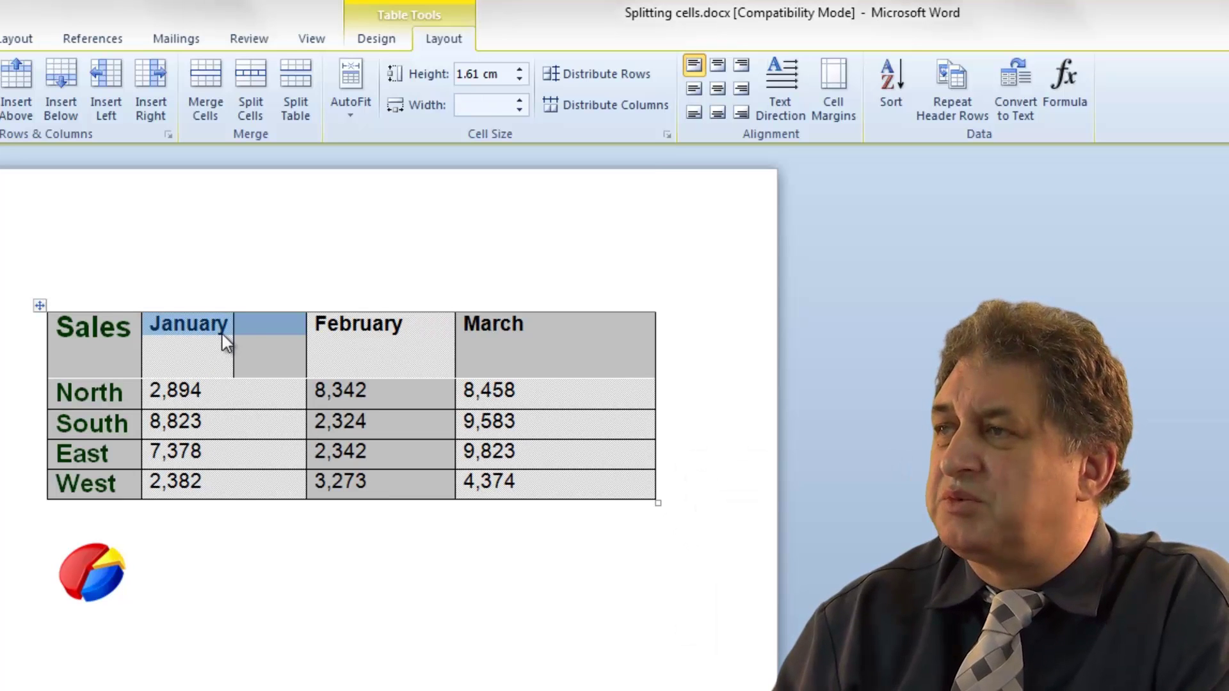
{"action": "left_click", "coordinate": [419, 322]}
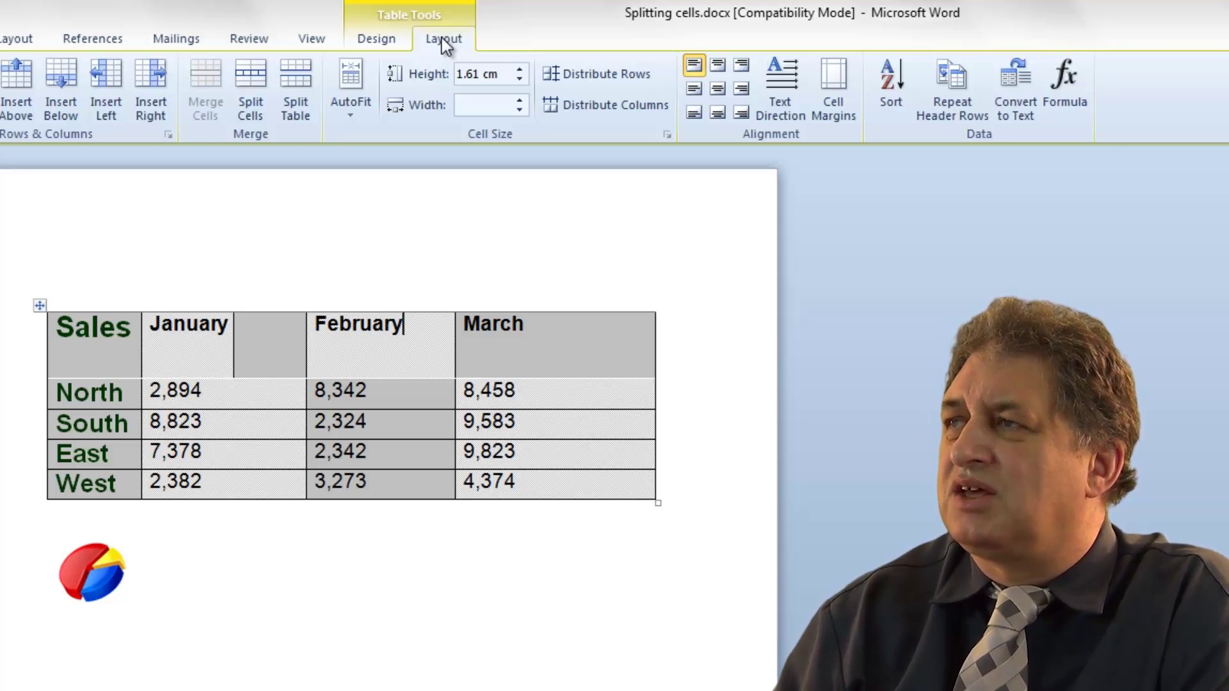
{"action": "left_click", "coordinate": [247, 71]}
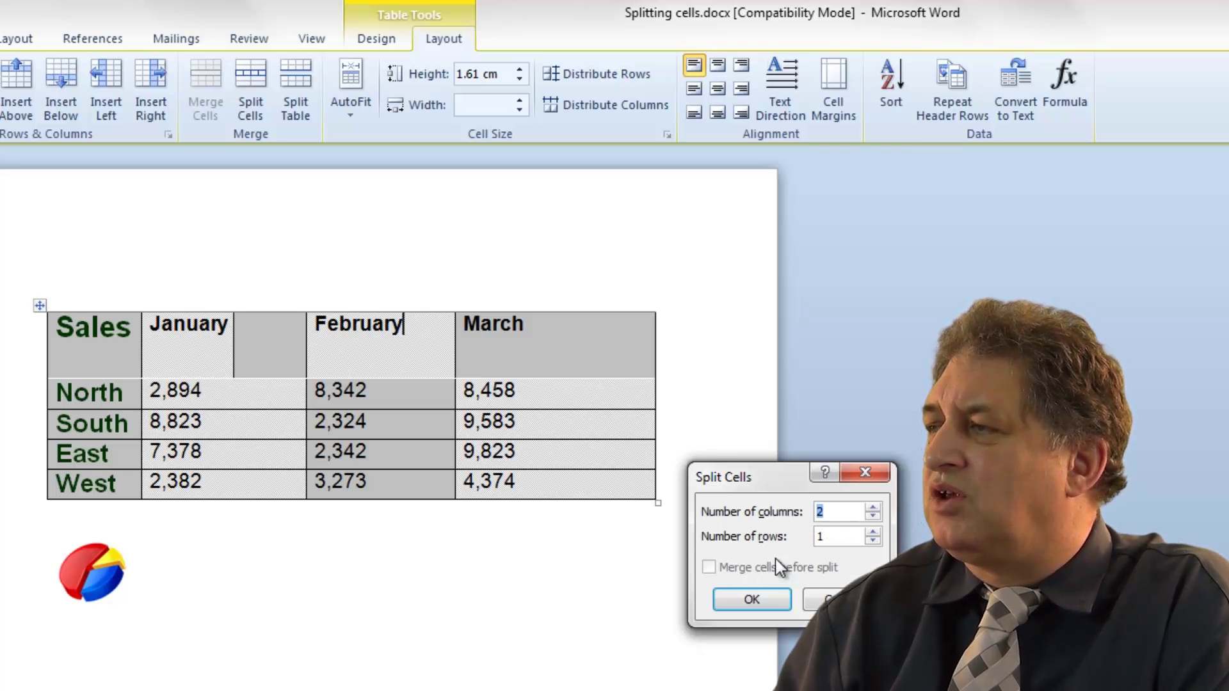
{"action": "left_click", "coordinate": [753, 600]}
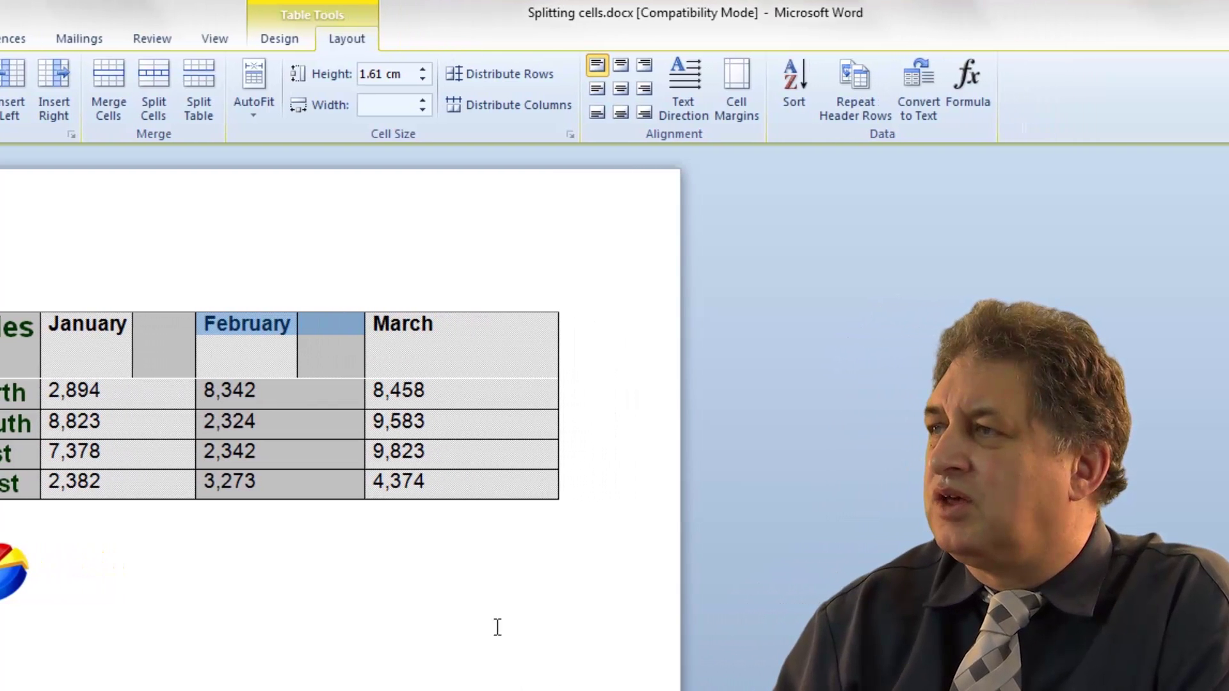
Split the March header cell into 2 columns and 1 row from its shortcut menu.
{"action": "left_click", "coordinate": [472, 331]}
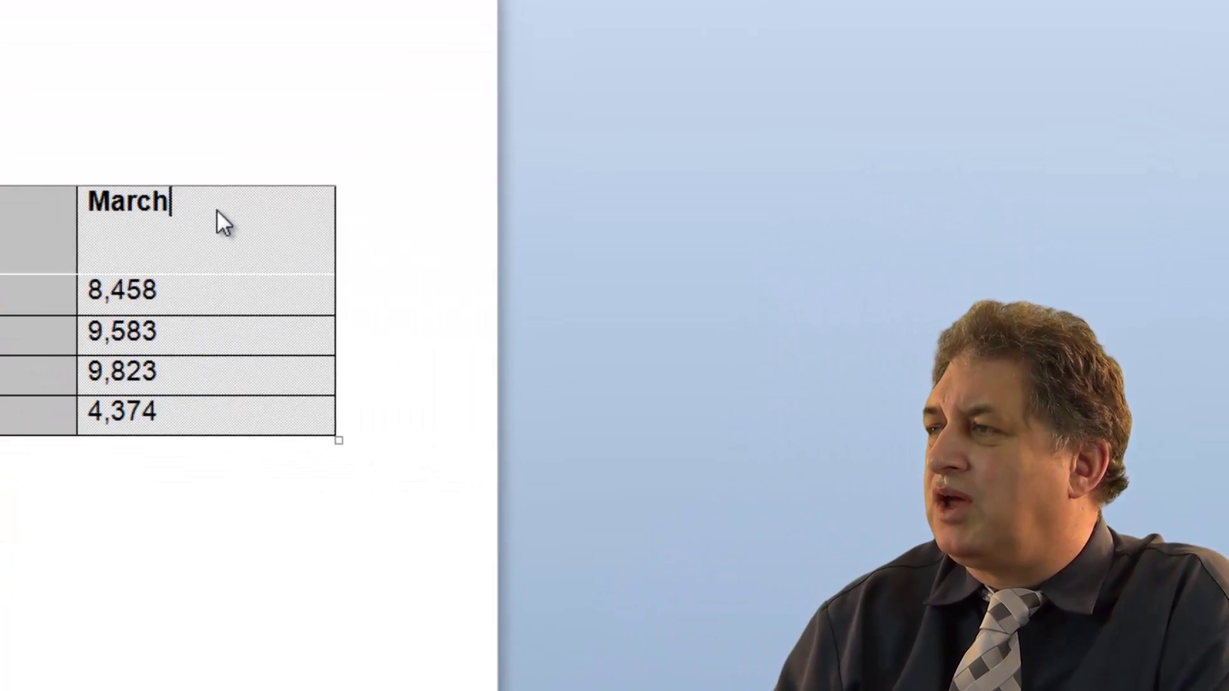
{"action": "right_click", "coordinate": [469, 331]}
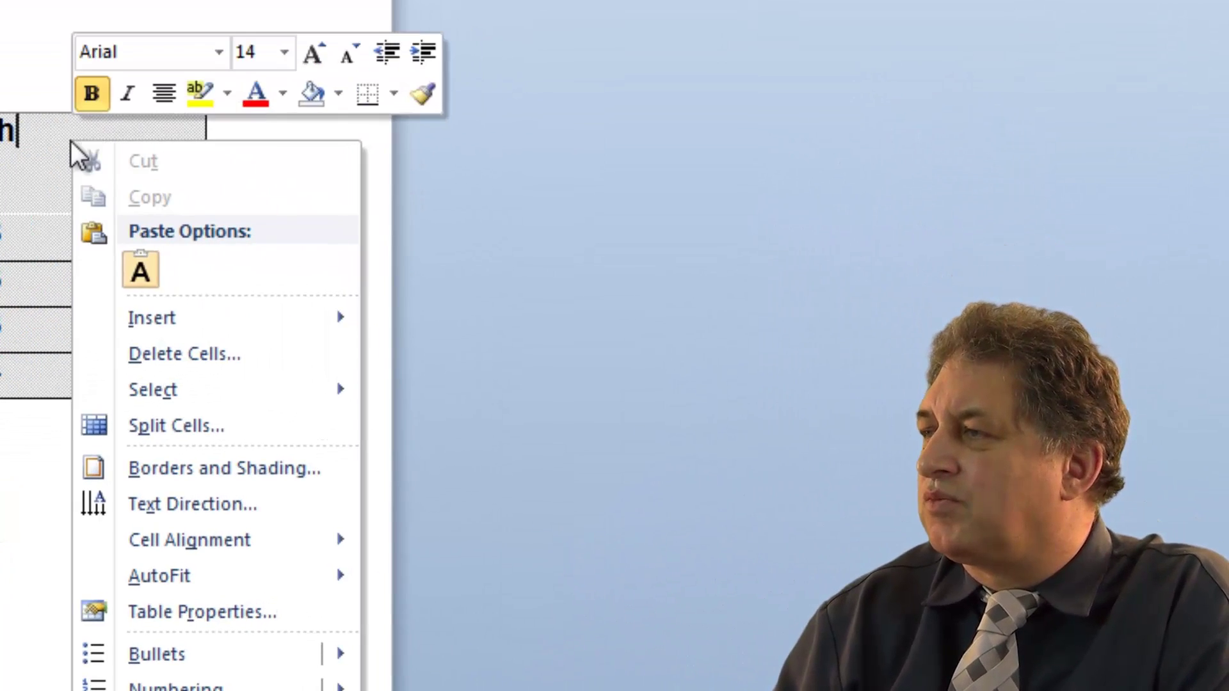
{"action": "left_click", "coordinate": [203, 433]}
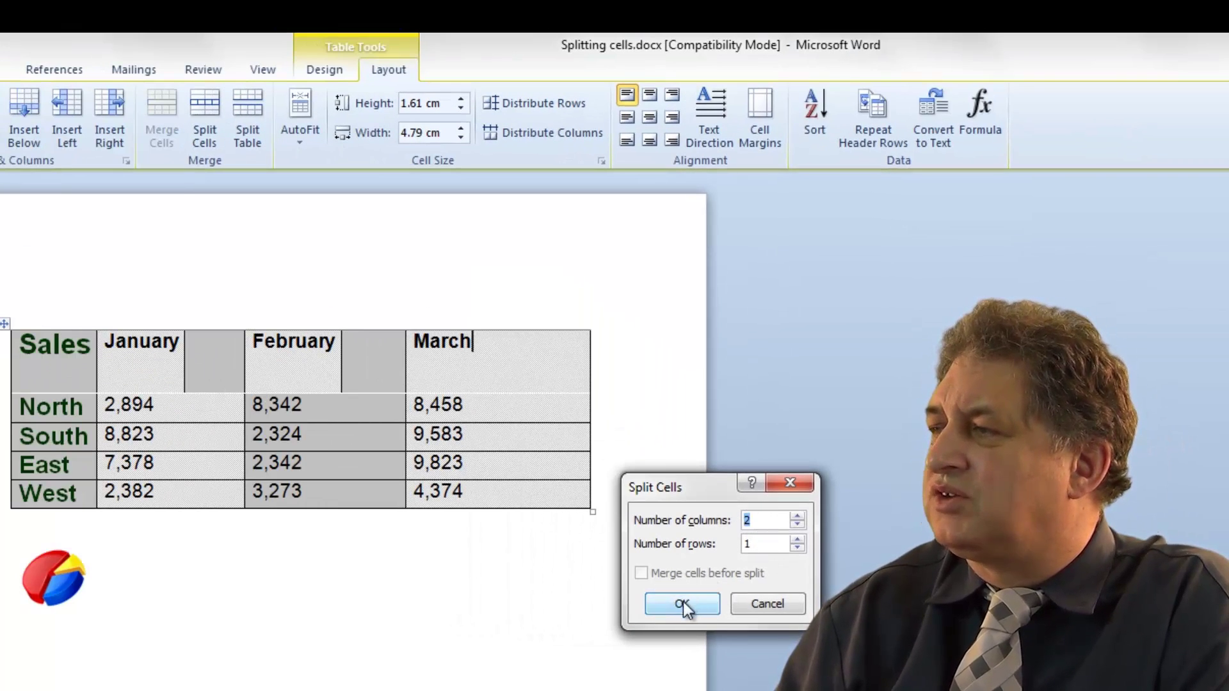
{"action": "left_click", "coordinate": [680, 606]}
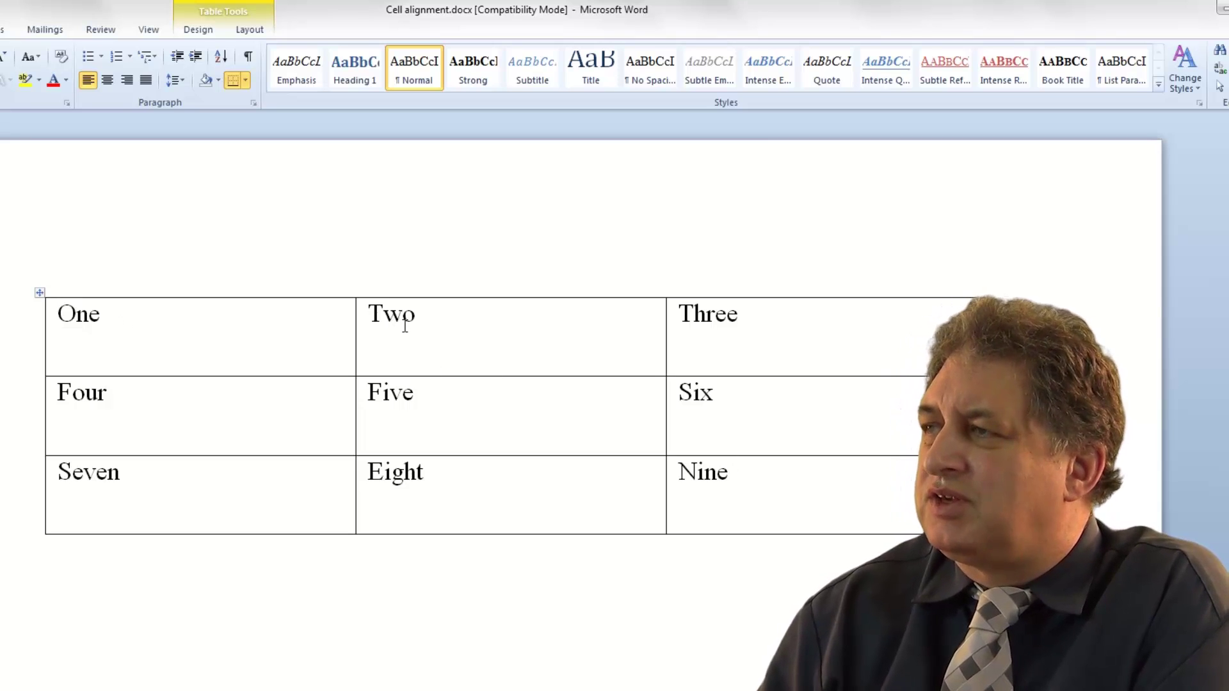
Select all the One–Nine cells and try the alignments, finishing on Align Center Right.
{"action": "left_click_drag", "start_coordinate": [78, 316], "coordinate": [781, 525]}
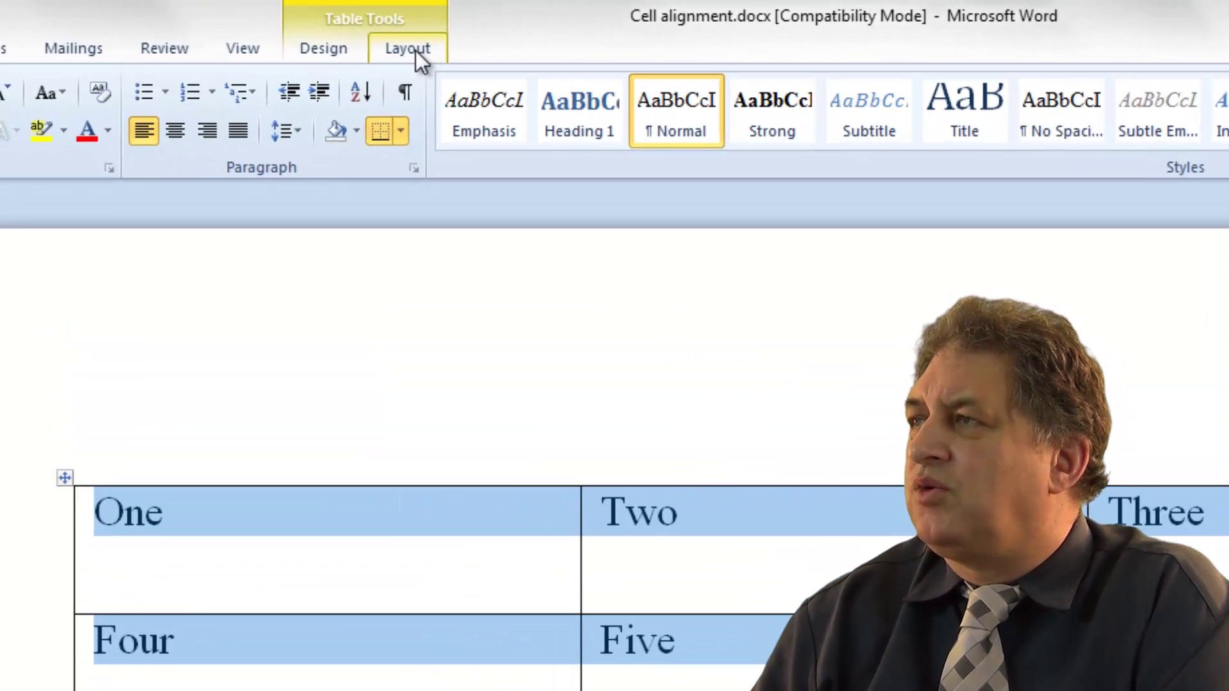
{"action": "left_click", "coordinate": [249, 29]}
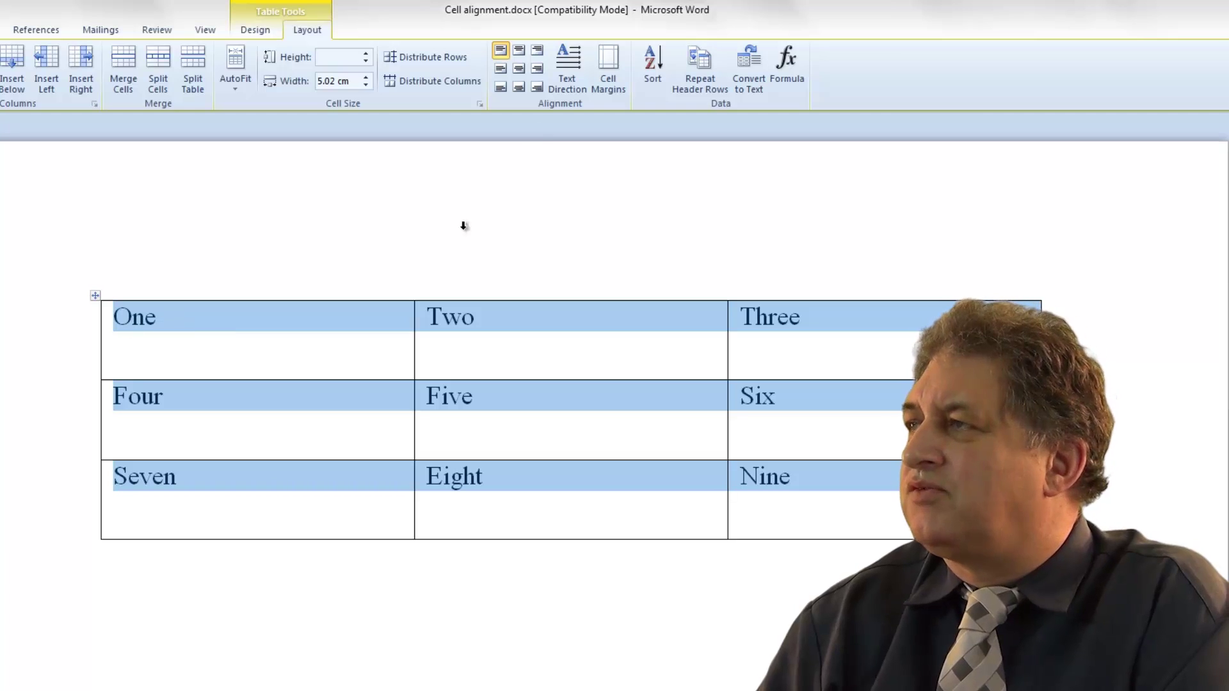
{"action": "left_click", "coordinate": [519, 51]}
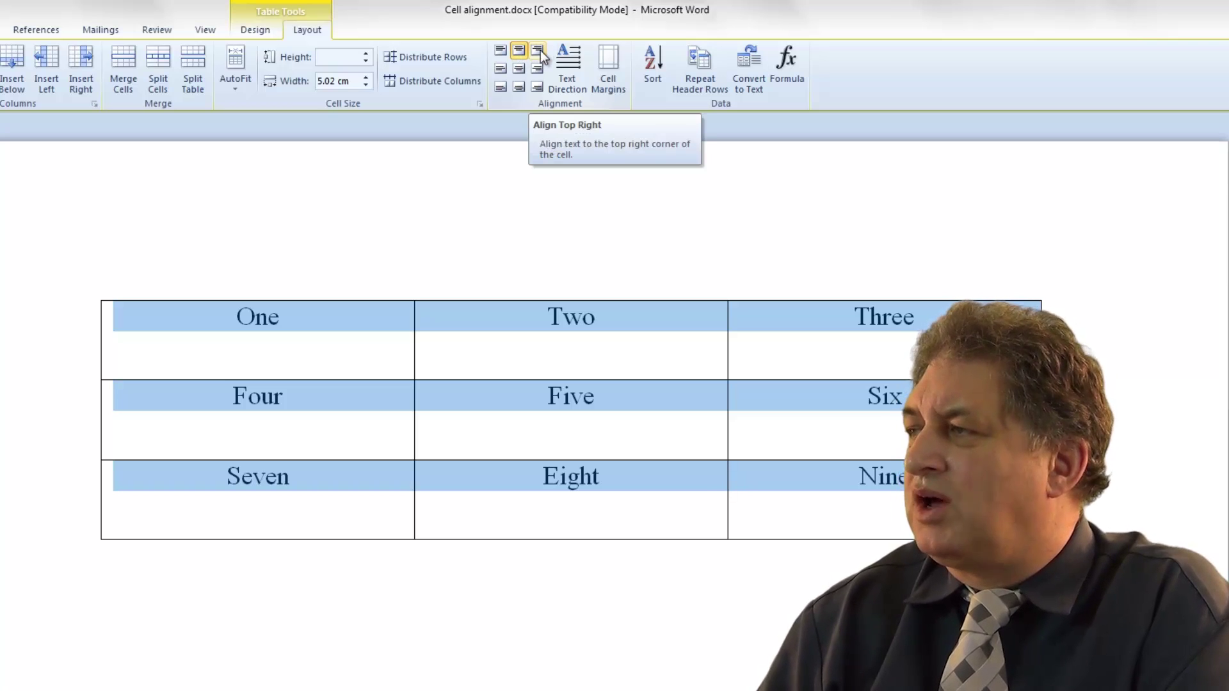
{"action": "left_click", "coordinate": [540, 50]}
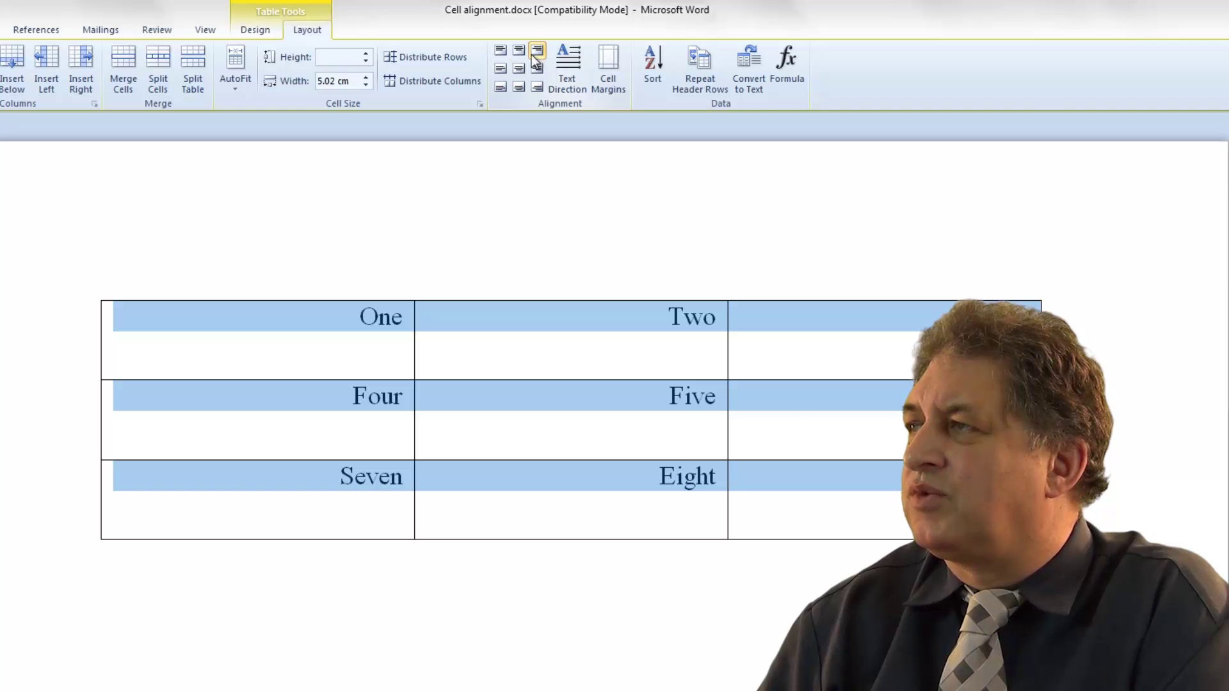
{"action": "left_click", "coordinate": [500, 69]}
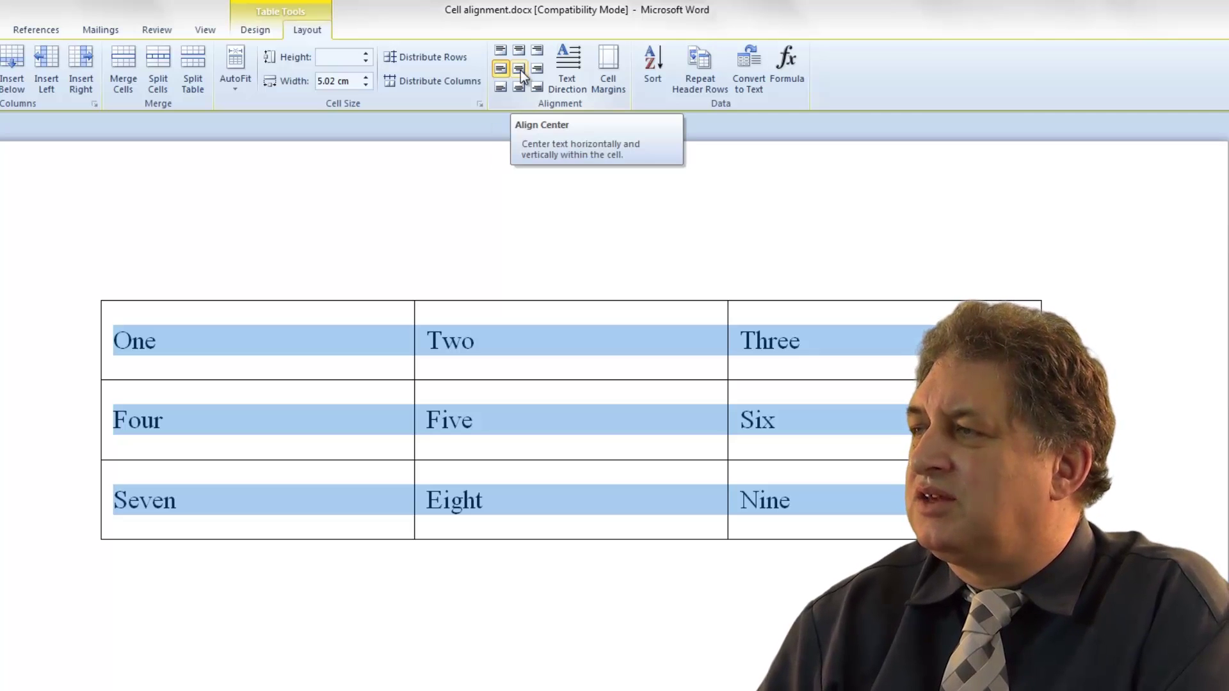
{"action": "left_click", "coordinate": [519, 69]}
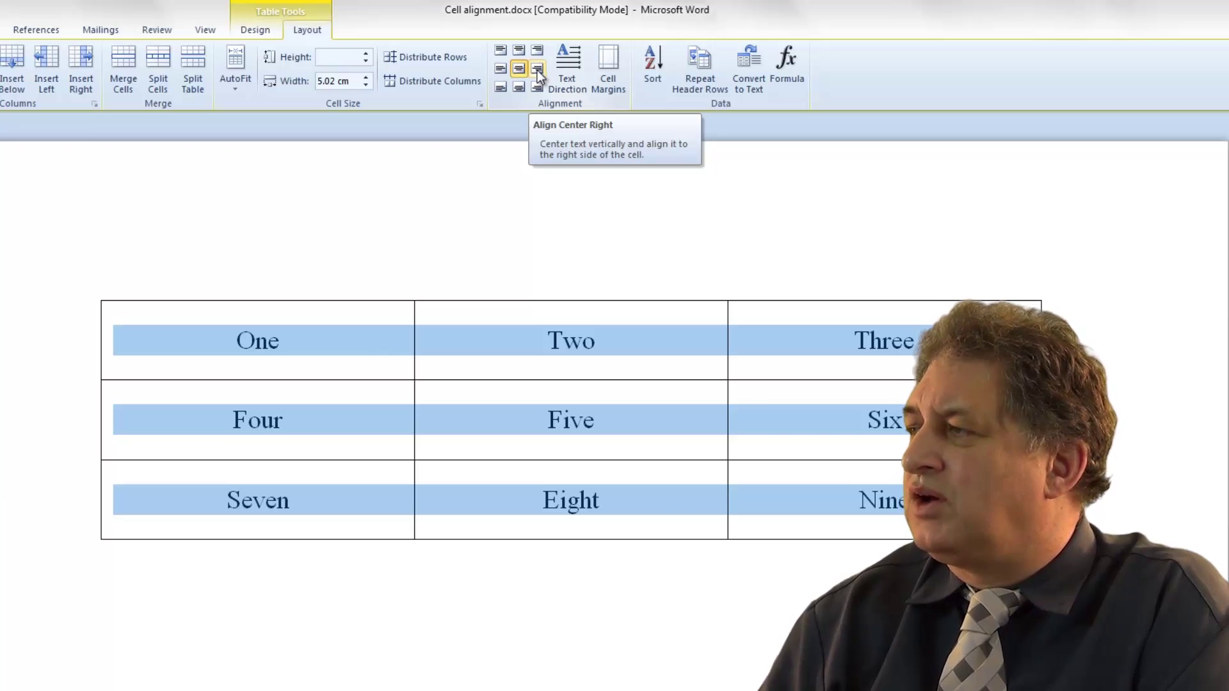
{"action": "left_click", "coordinate": [536, 70]}
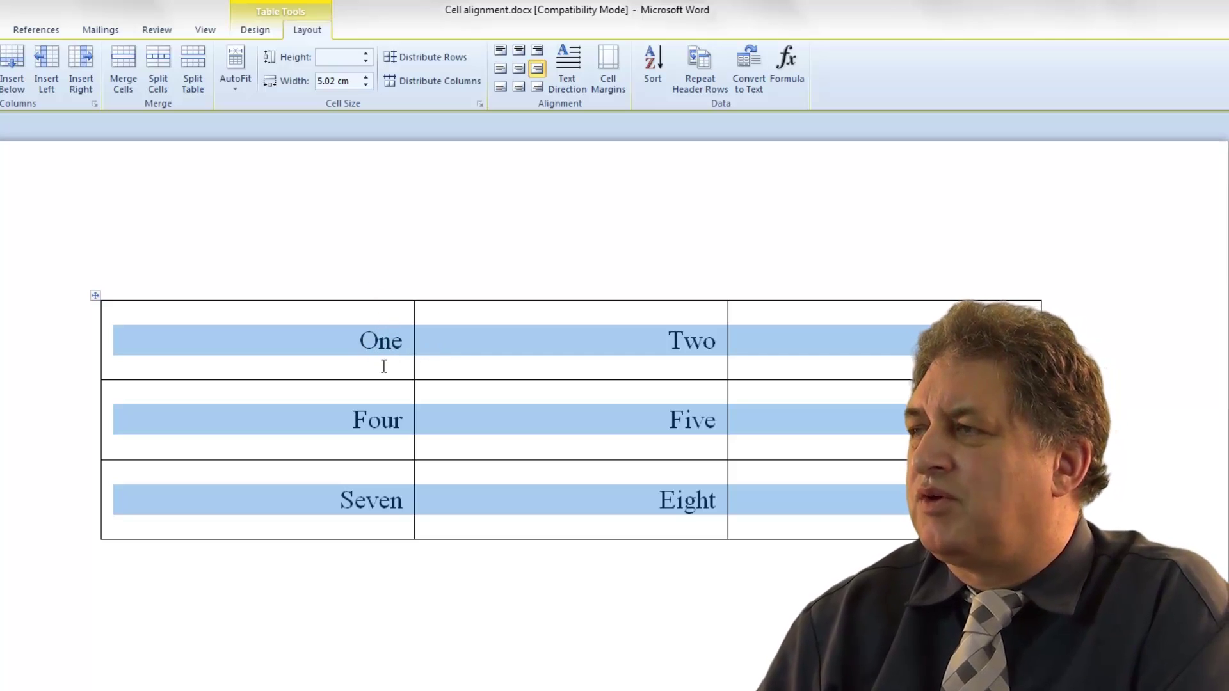
Try the bottom left, centre and right alignments, then settle on Align Center.
{"action": "left_click", "coordinate": [501, 88]}
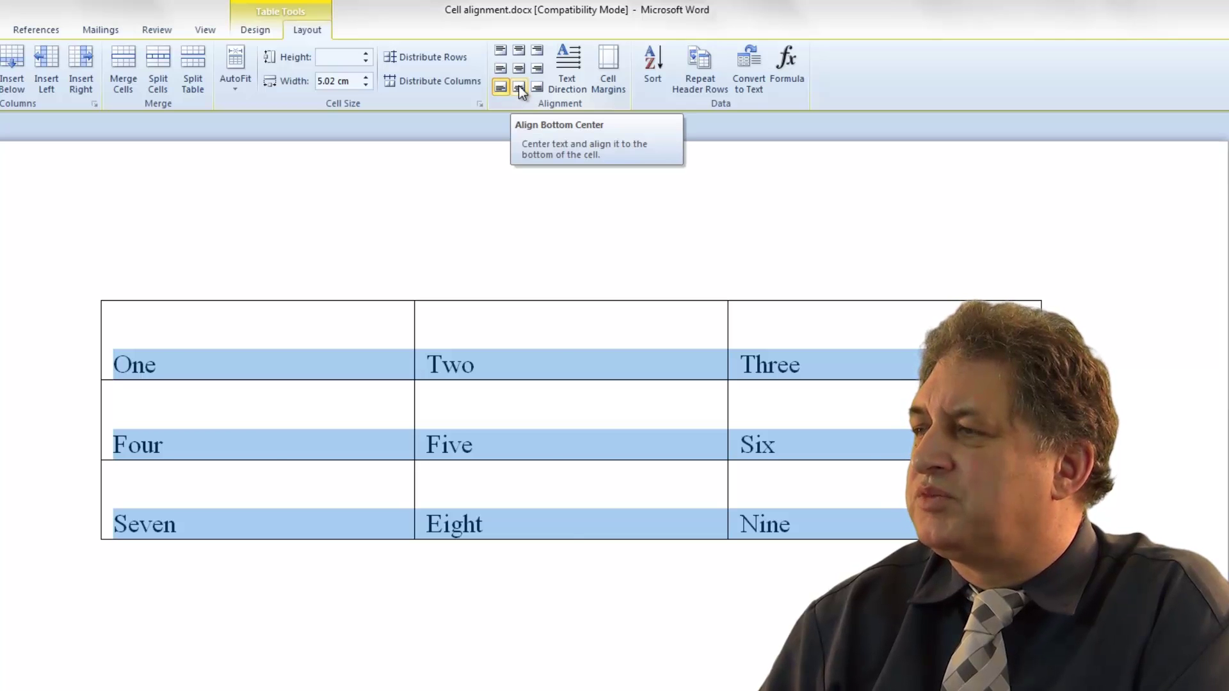
{"action": "left_click", "coordinate": [518, 86]}
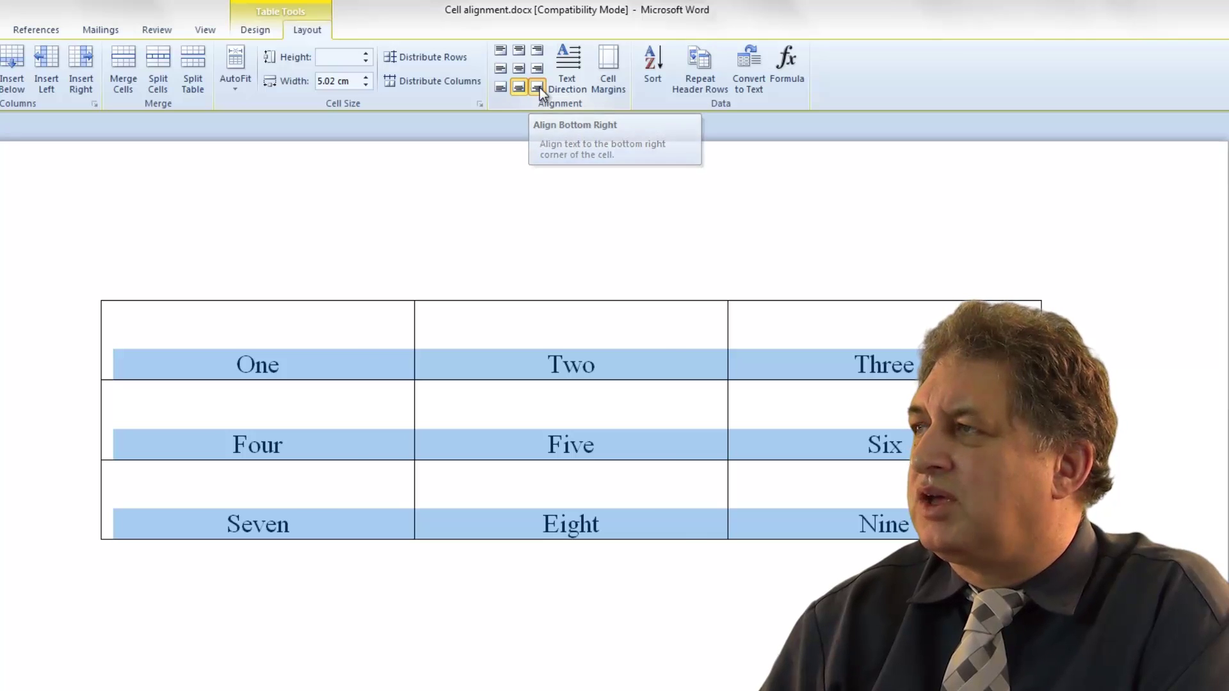
{"action": "left_click", "coordinate": [539, 87]}
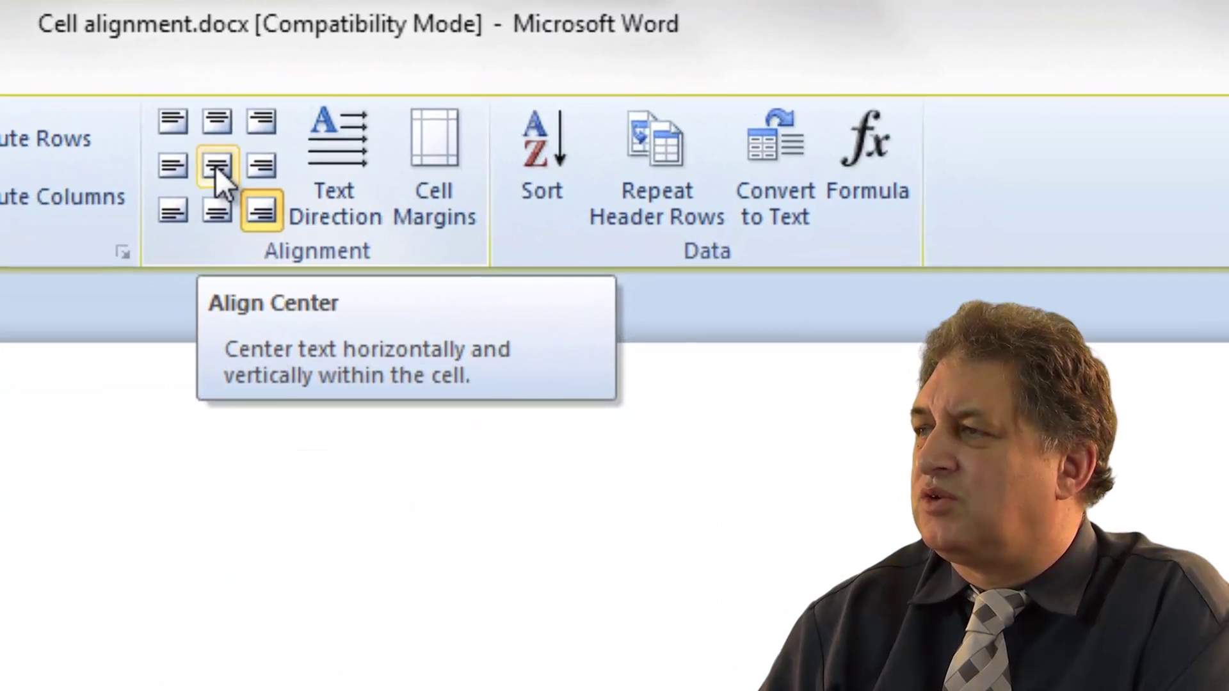
{"action": "left_click", "coordinate": [519, 69]}
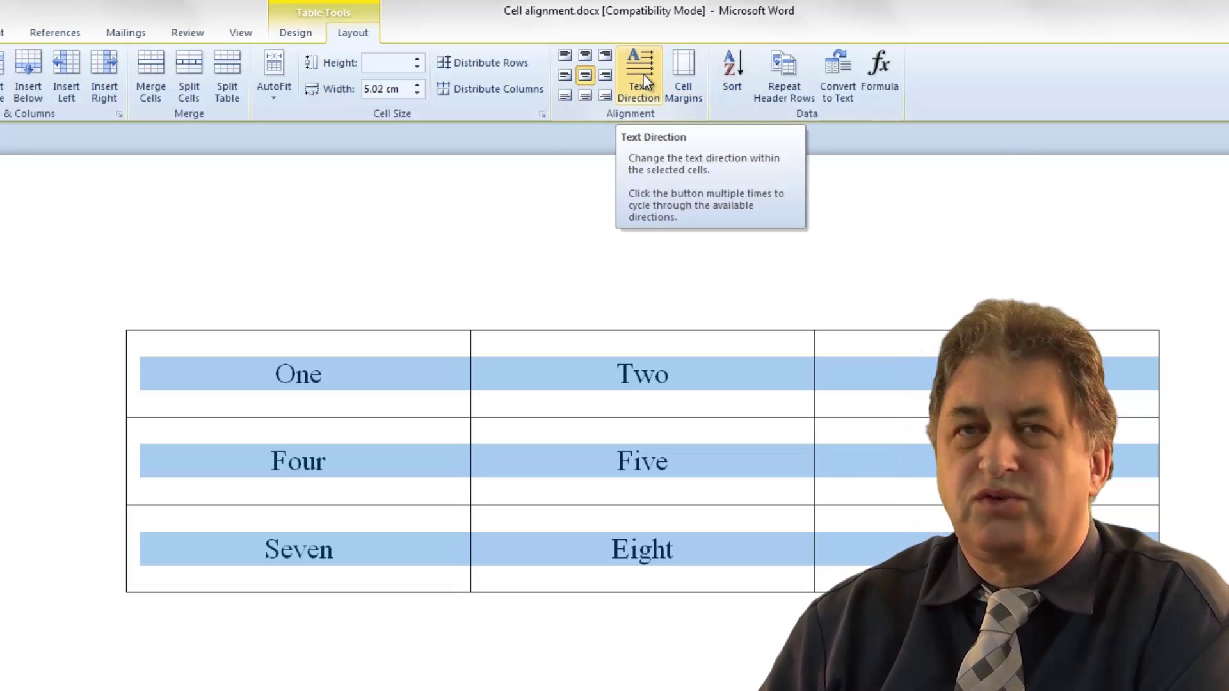
Cycle the cell Text Direction through both vertical orientations and back to horizontal.
{"action": "left_click", "coordinate": [641, 74]}
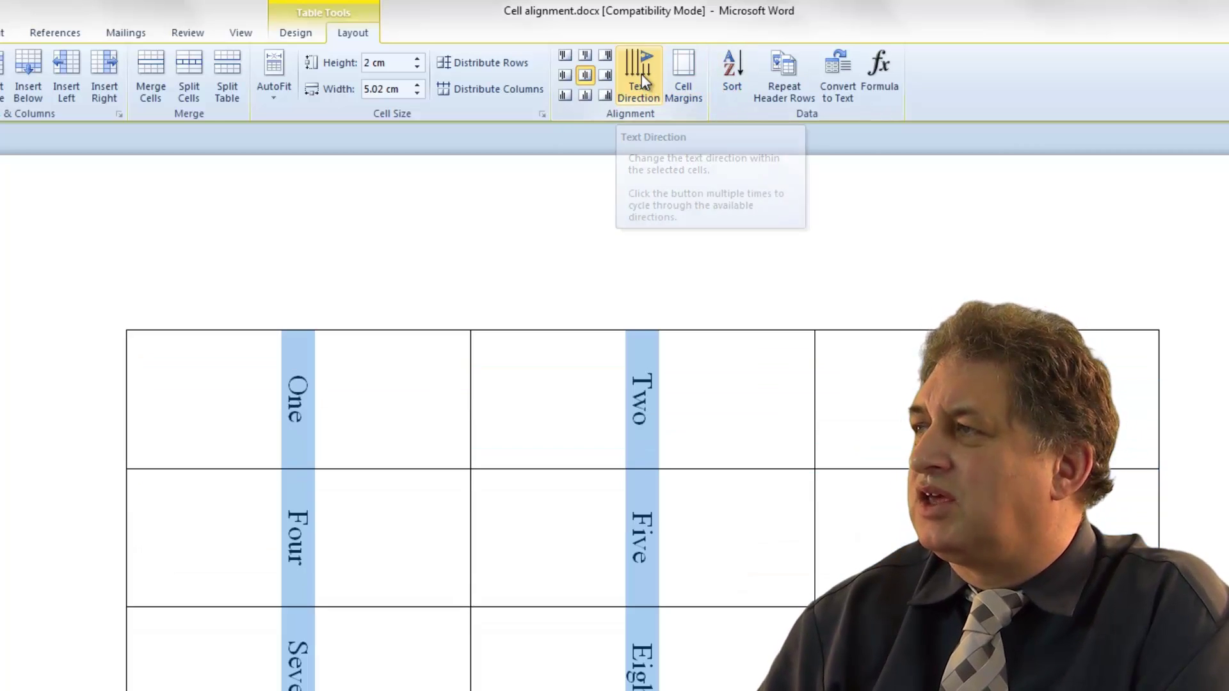
{"action": "left_click", "coordinate": [642, 75]}
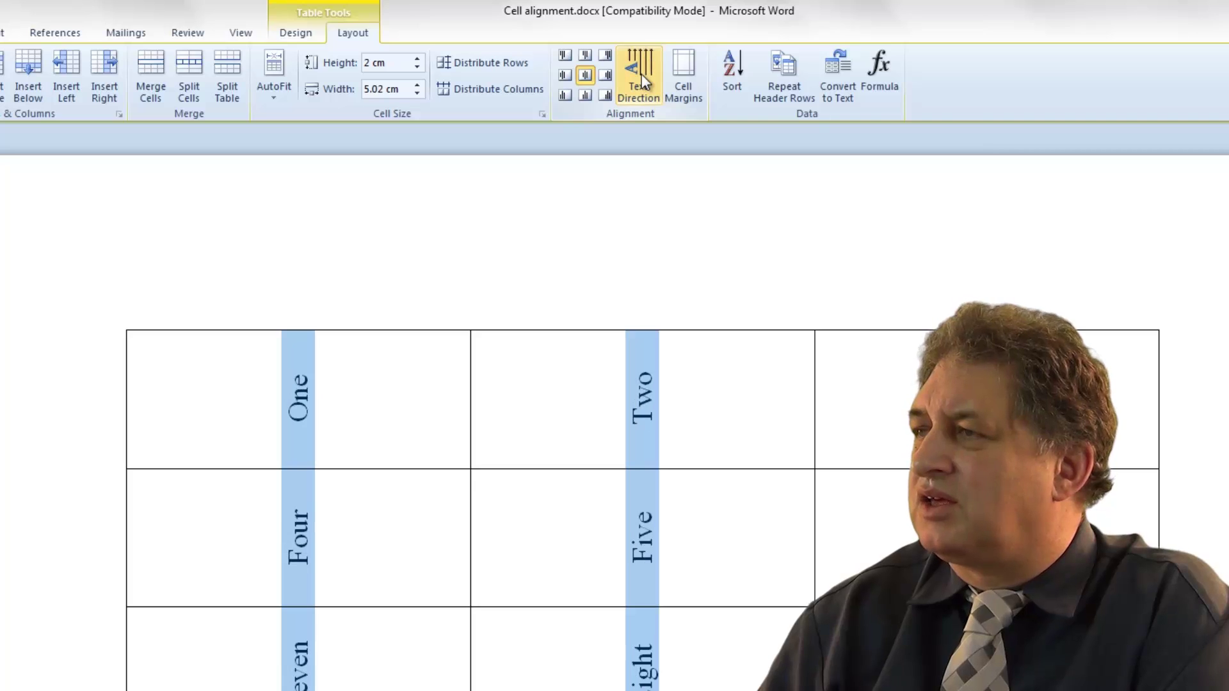
{"action": "left_click", "coordinate": [641, 74]}
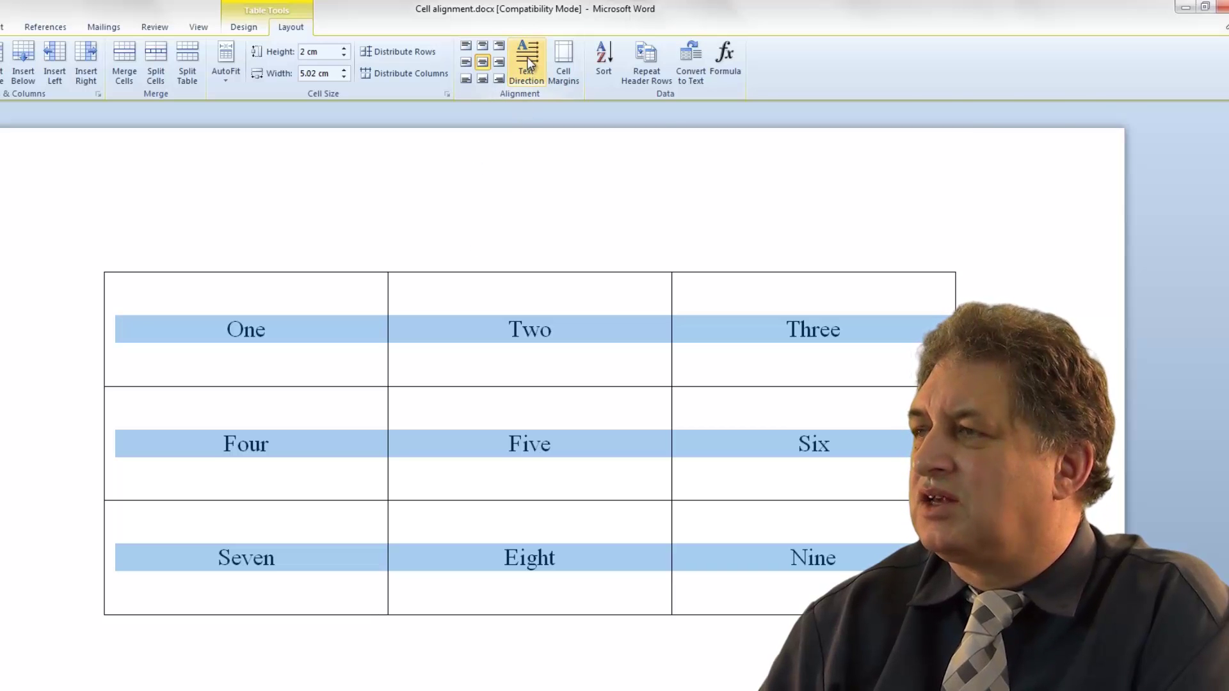
{"action": "left_click", "coordinate": [529, 62]}
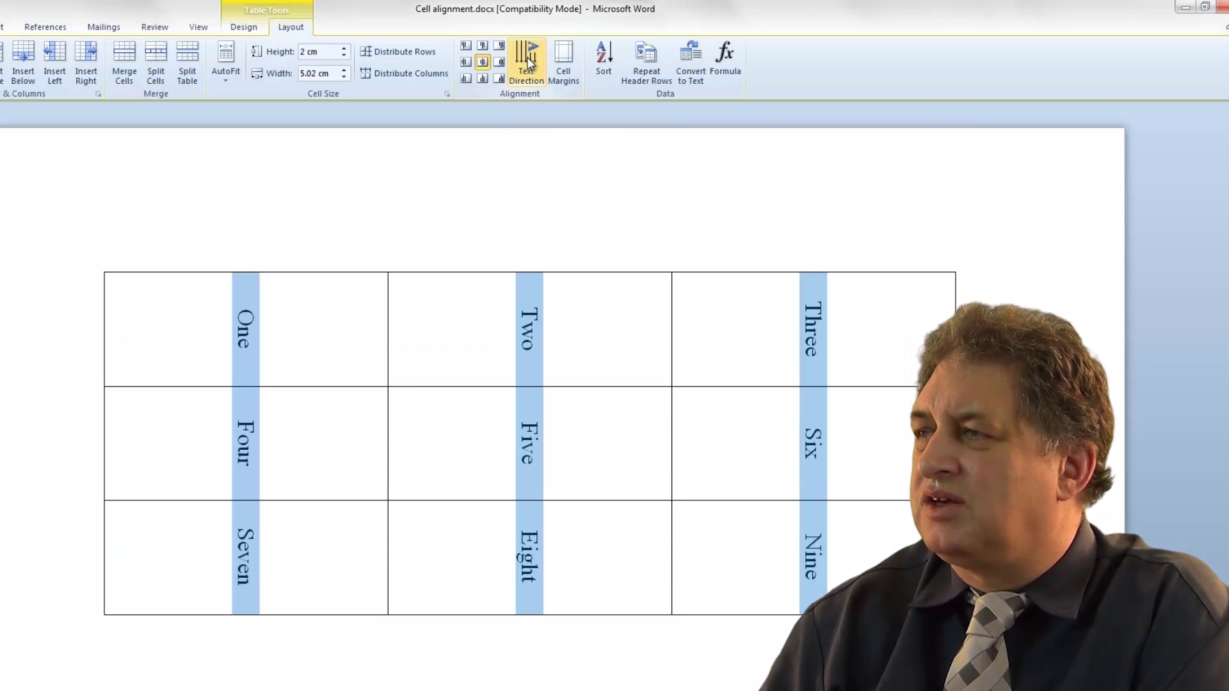
{"action": "left_click", "coordinate": [529, 62]}
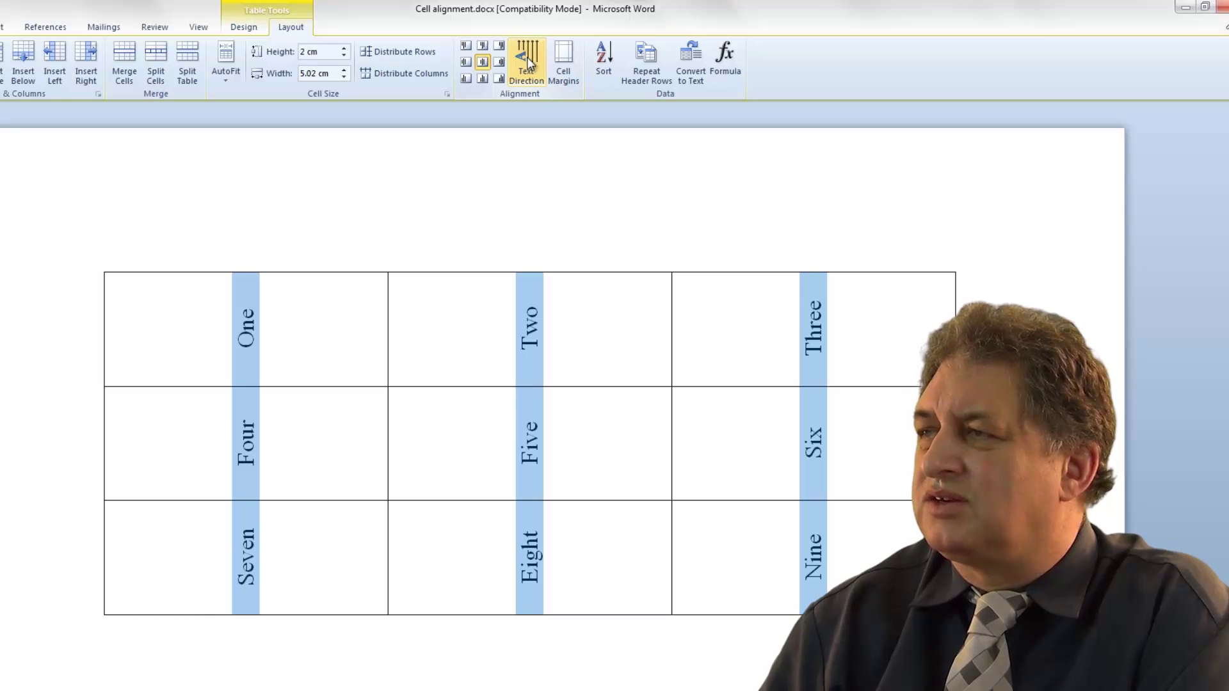
{"action": "left_click", "coordinate": [528, 63]}
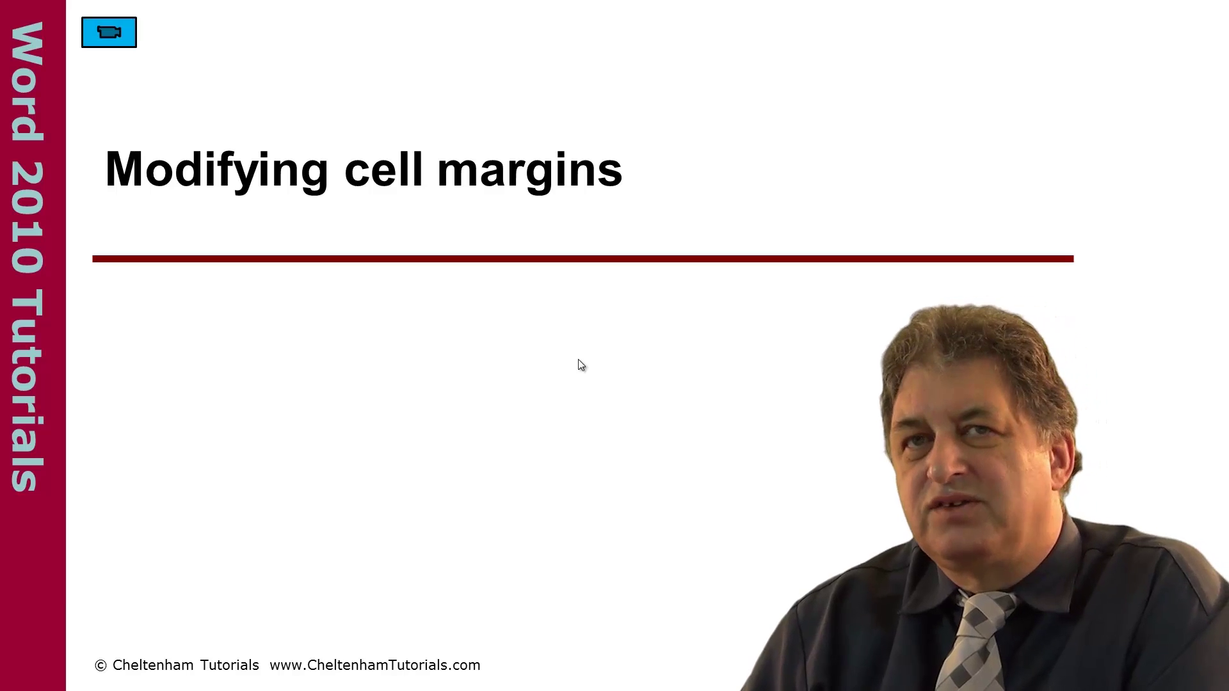
Return to Word's Cell margins.docx and select the text in all nine table cells.
{"action": "left_click", "coordinate": [110, 36]}
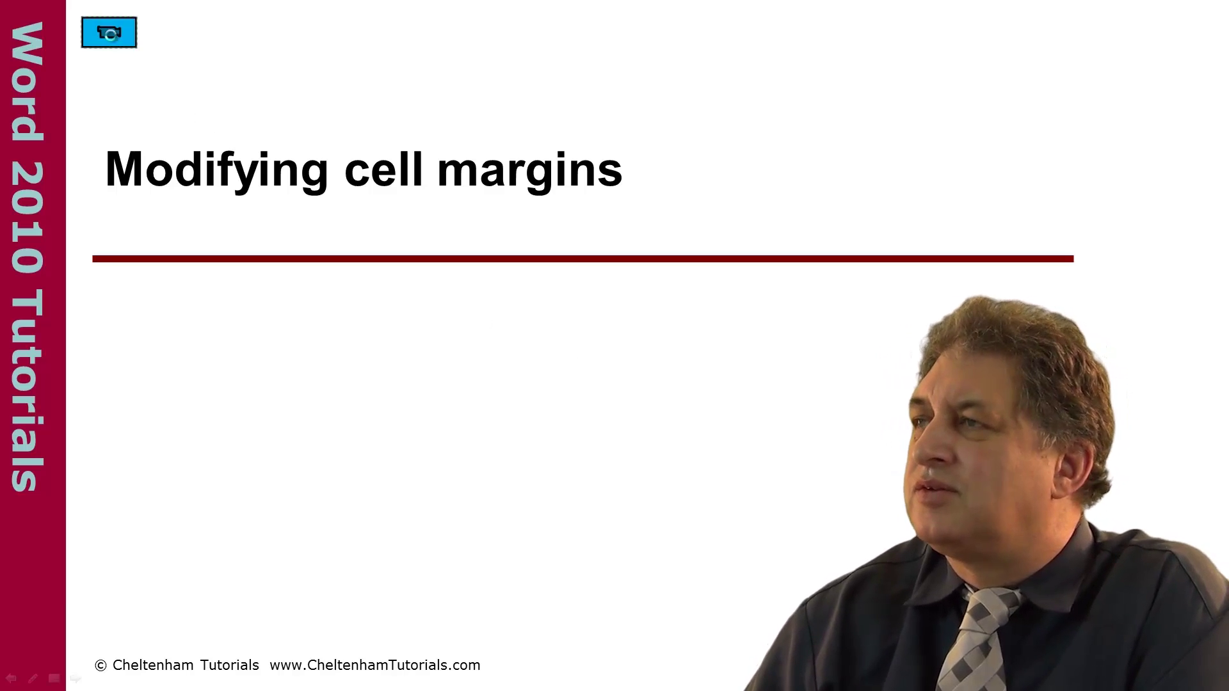
{"action": "left_click_drag", "start_coordinate": [307, 243], "coordinate": [773, 393]}
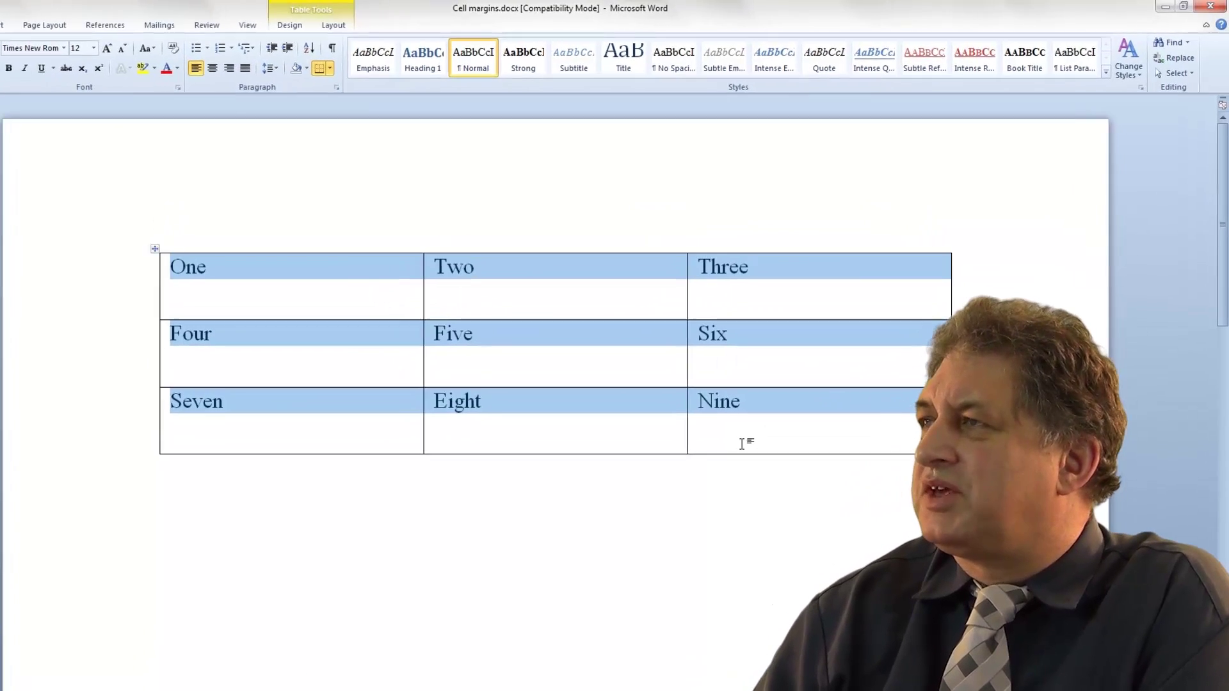
Set cell margins to 0.1 cm top and bottom and 0.2 cm left and right, then go to the sales table.
{"action": "left_click", "coordinate": [333, 25]}
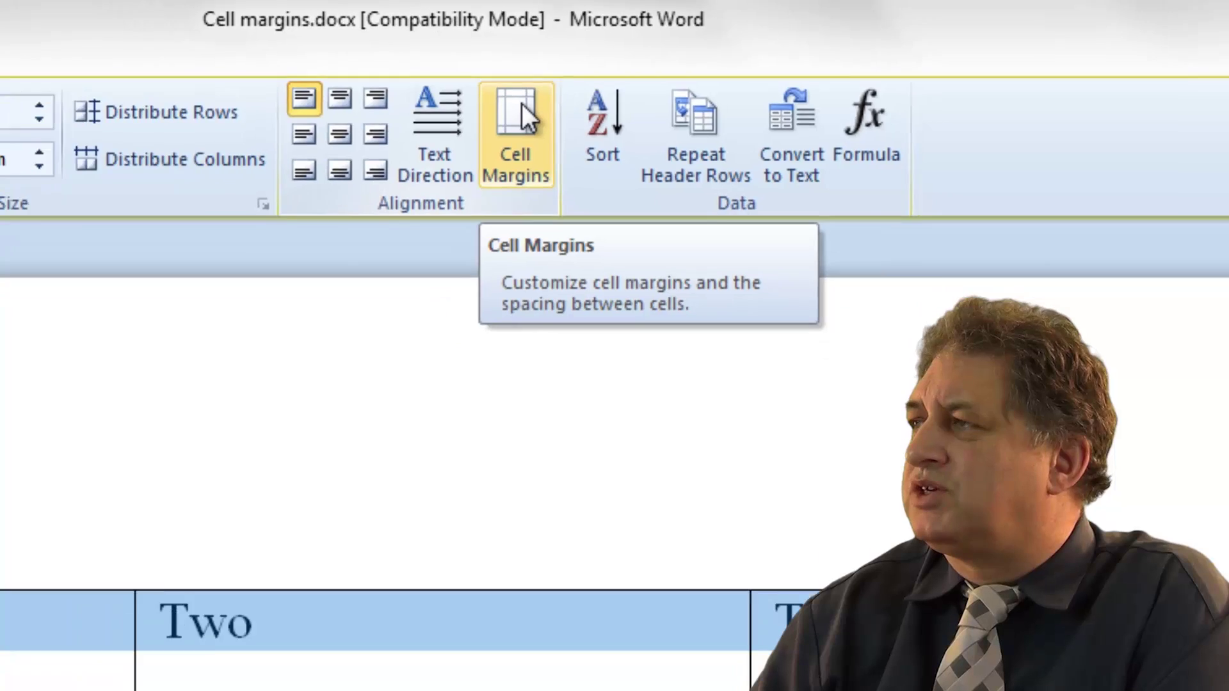
{"action": "left_click", "coordinate": [493, 112]}
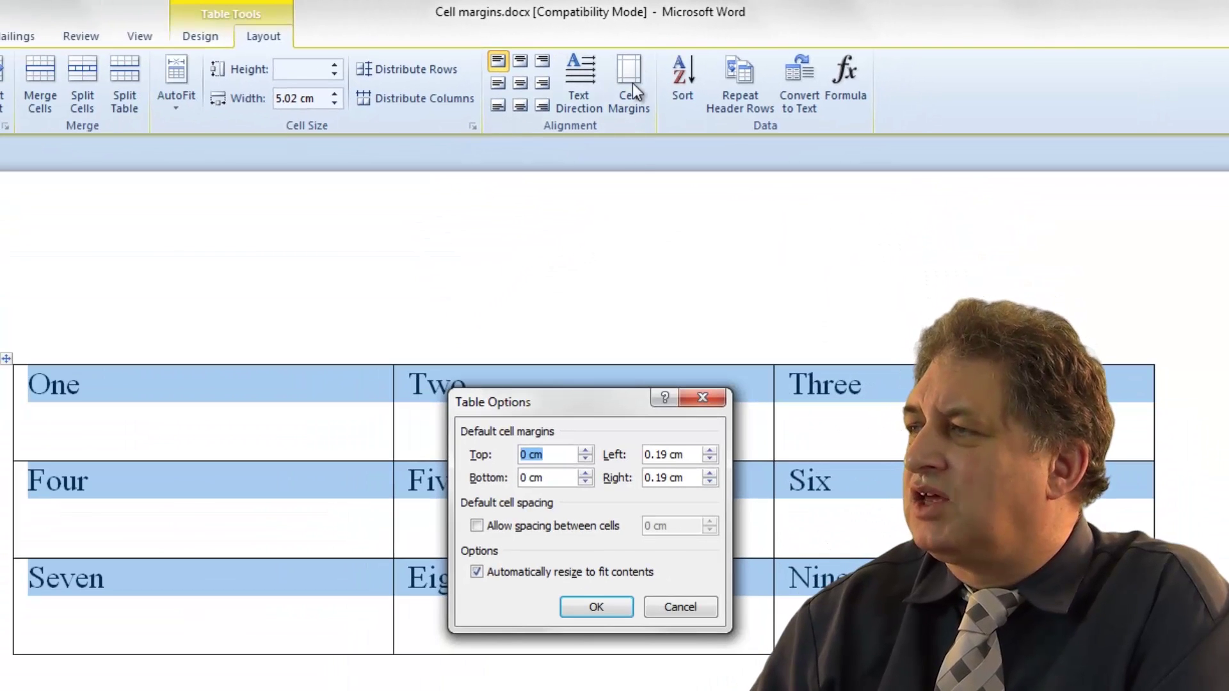
{"action": "left_click_drag", "start_coordinate": [586, 391], "coordinate": [551, 408]}
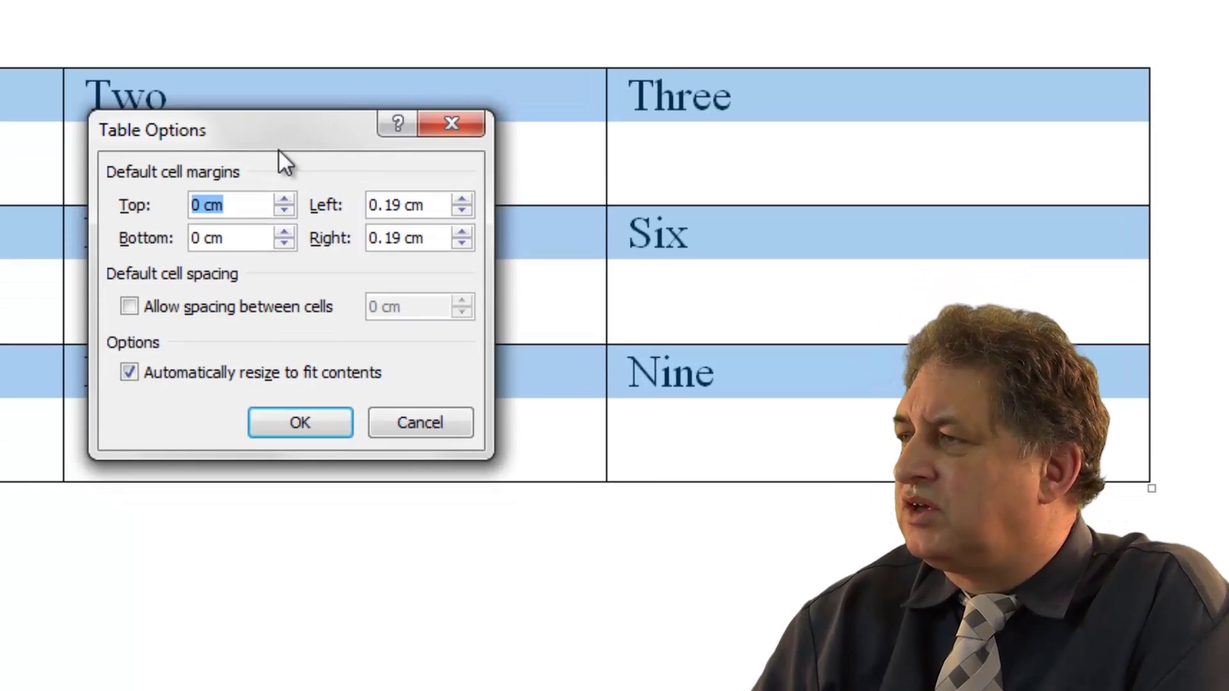
{"action": "left_click", "coordinate": [289, 198]}
{"action": "left_click", "coordinate": [290, 198]}
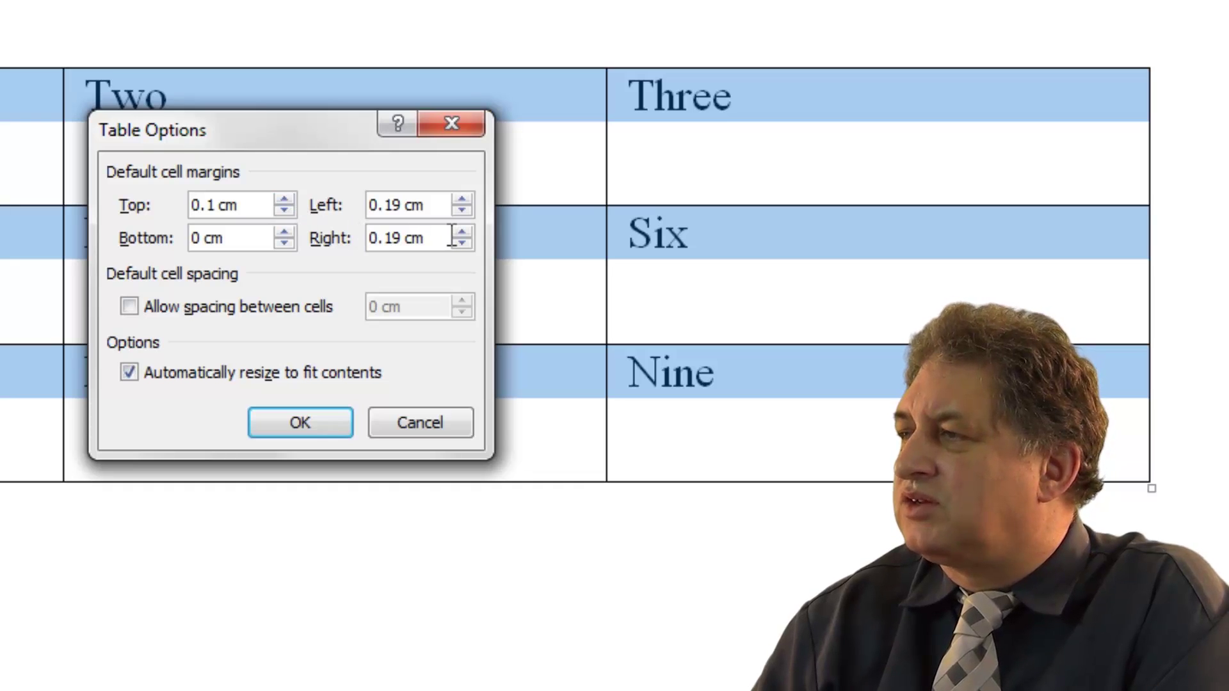
{"action": "left_click", "coordinate": [286, 233]}
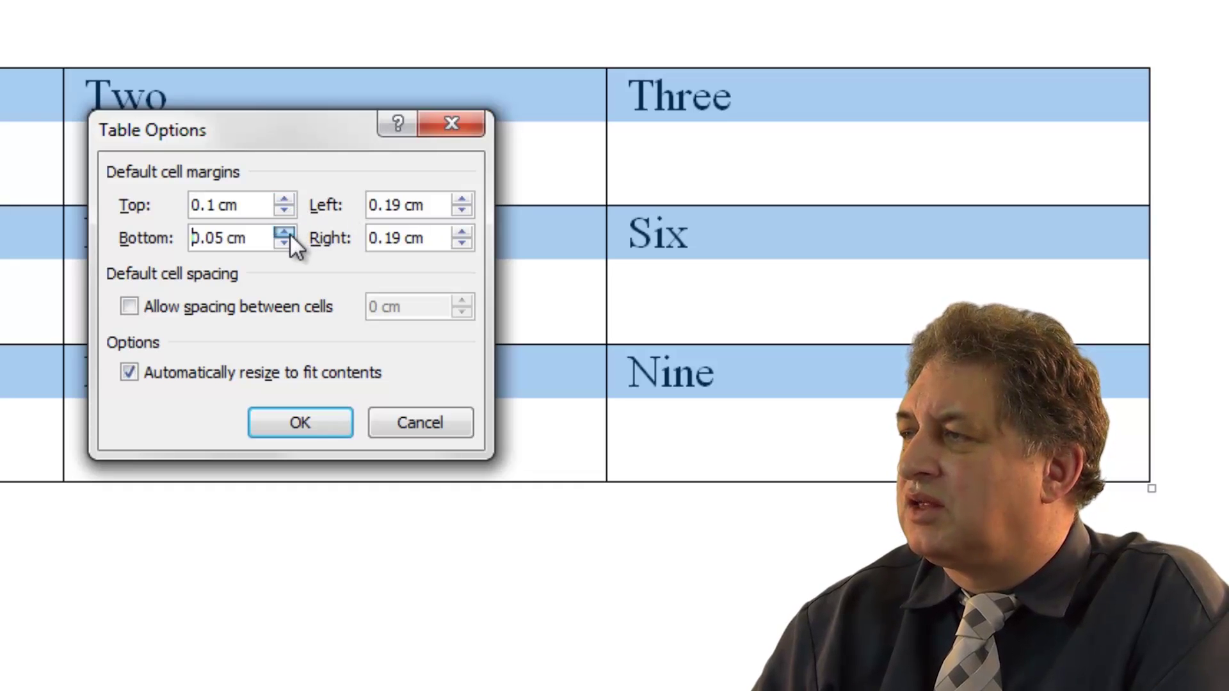
{"action": "left_click", "coordinate": [286, 233]}
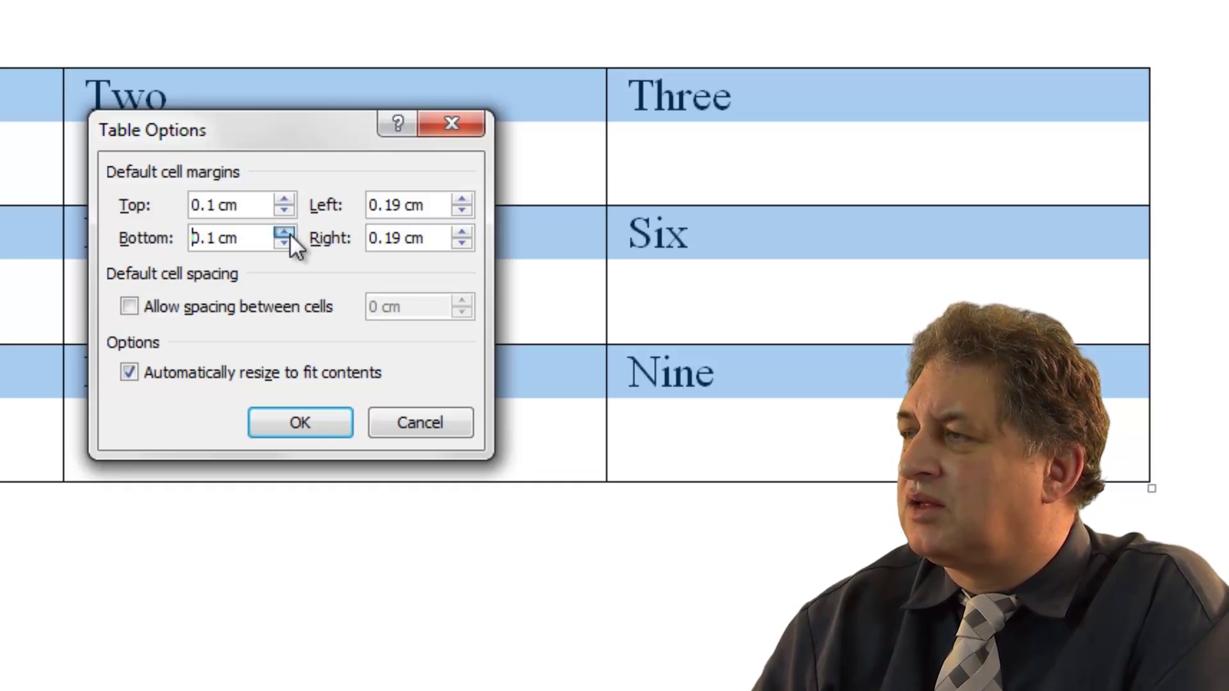
{"action": "left_click", "coordinate": [467, 198]}
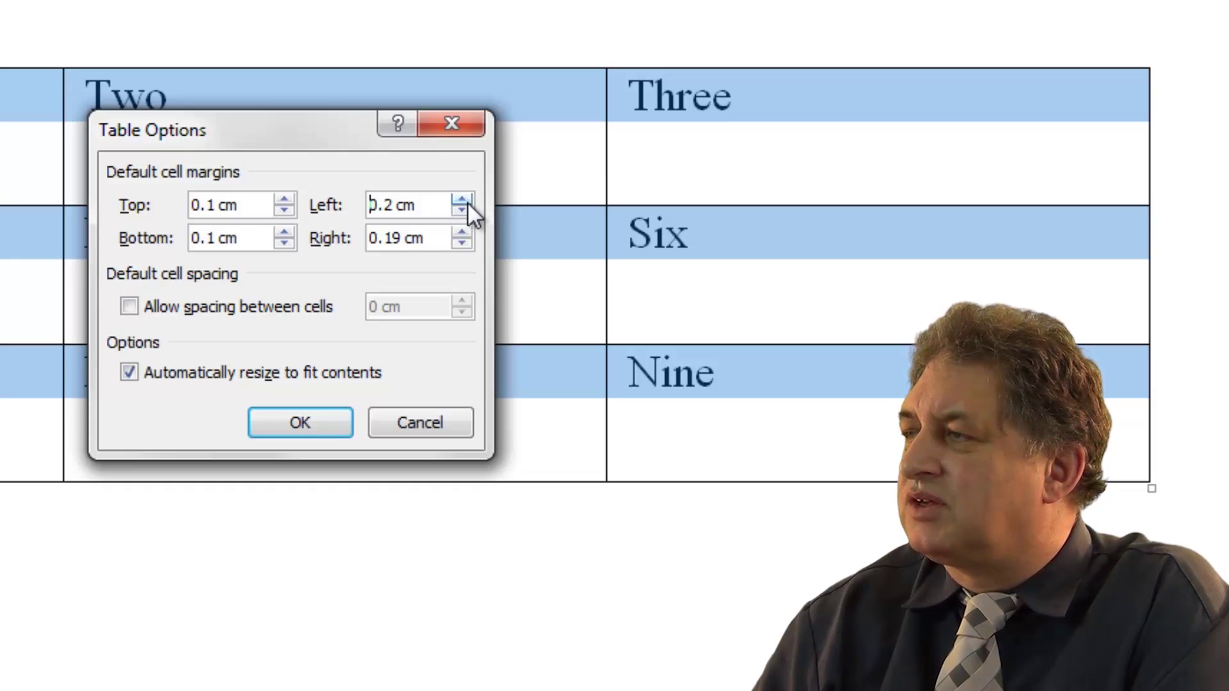
{"action": "left_click", "coordinate": [468, 234]}
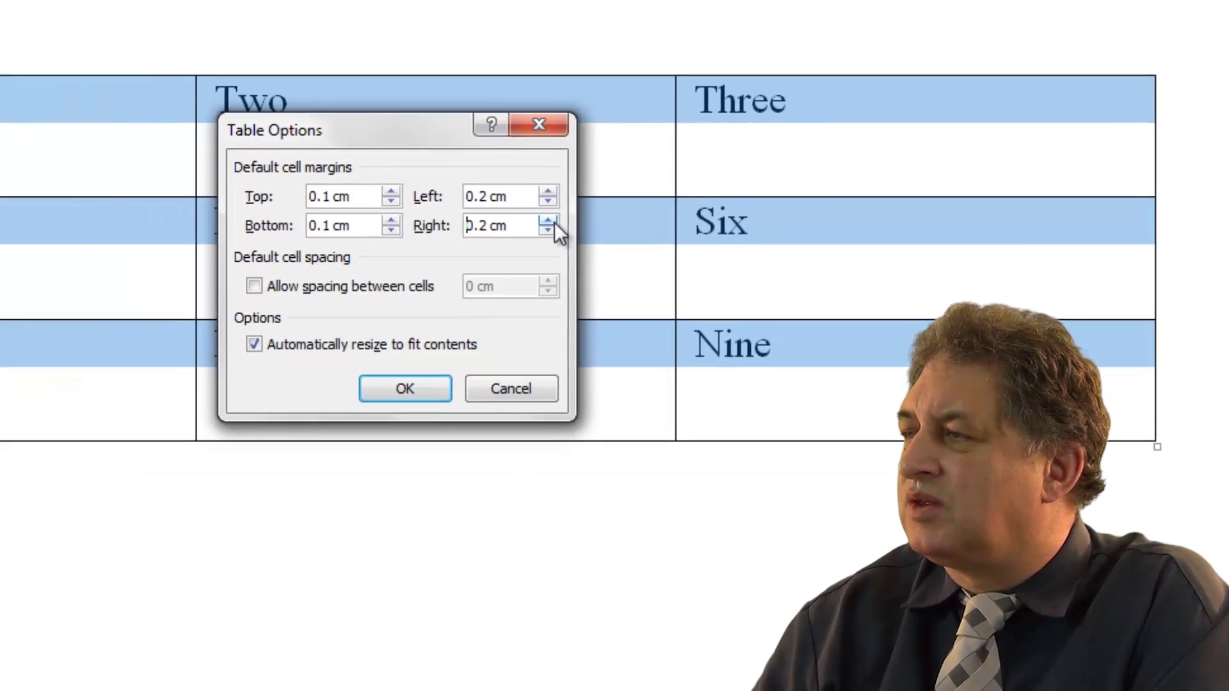
{"action": "left_click", "coordinate": [404, 388]}
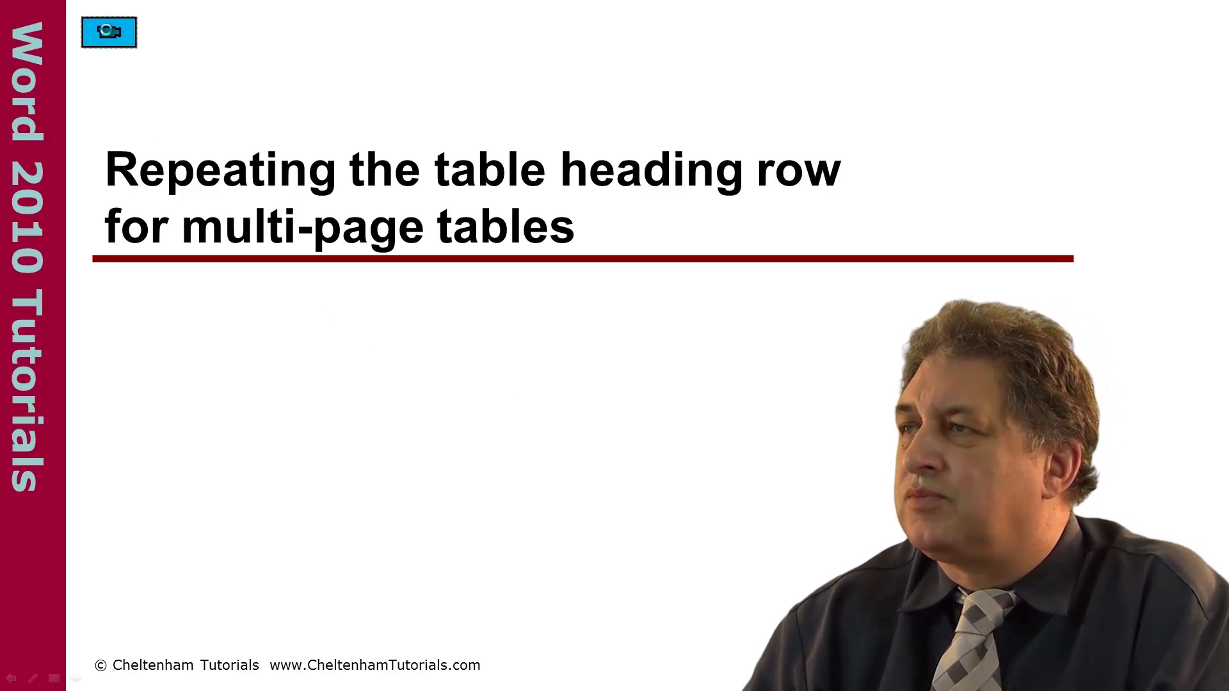
{"action": "left_click", "coordinate": [108, 30]}
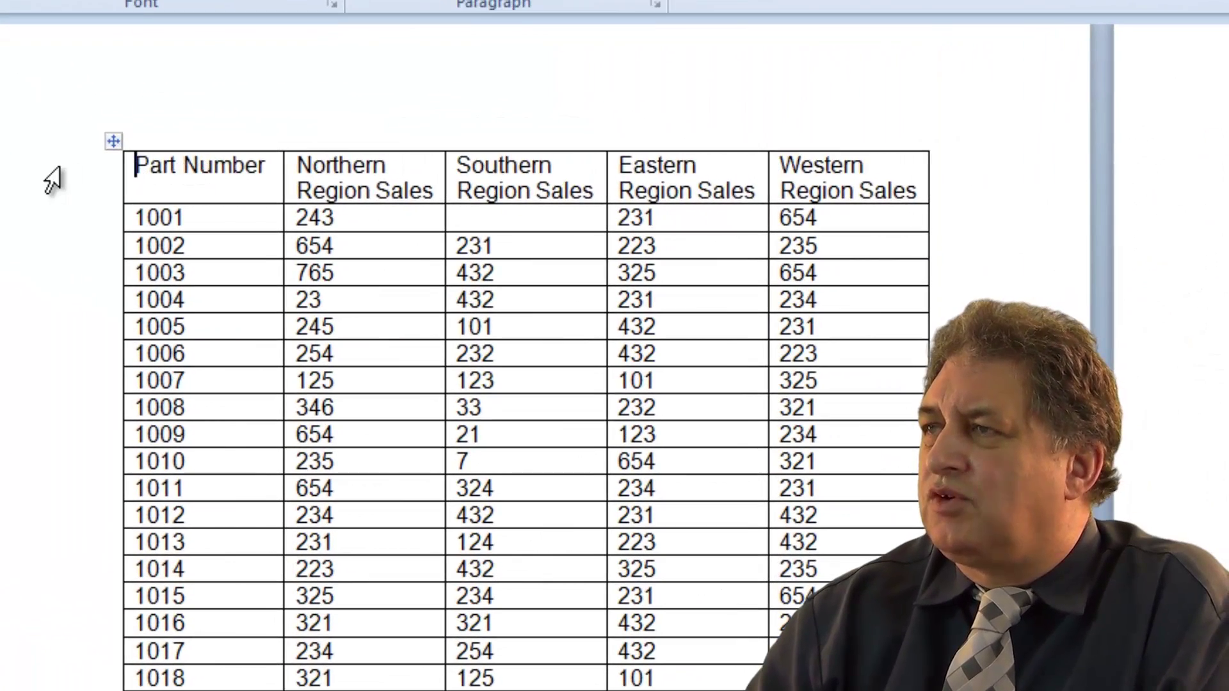
Select the parts table's header row in Top row header.docx and show the Table Tools Layout options.
{"action": "left_click", "coordinate": [52, 180]}
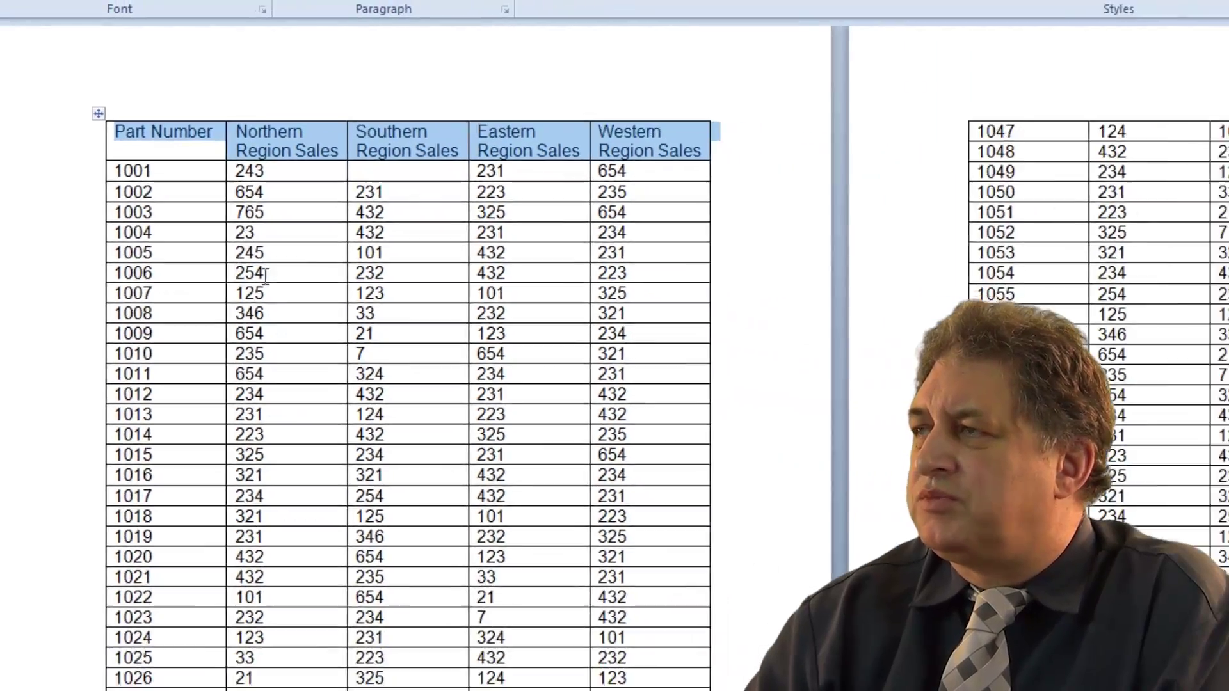
{"action": "scroll", "coordinate": [384, 268], "scroll_direction": "down", "scroll_amount": 3}
{"action": "scroll", "coordinate": [384, 269], "scroll_direction": "up", "scroll_amount": 3}
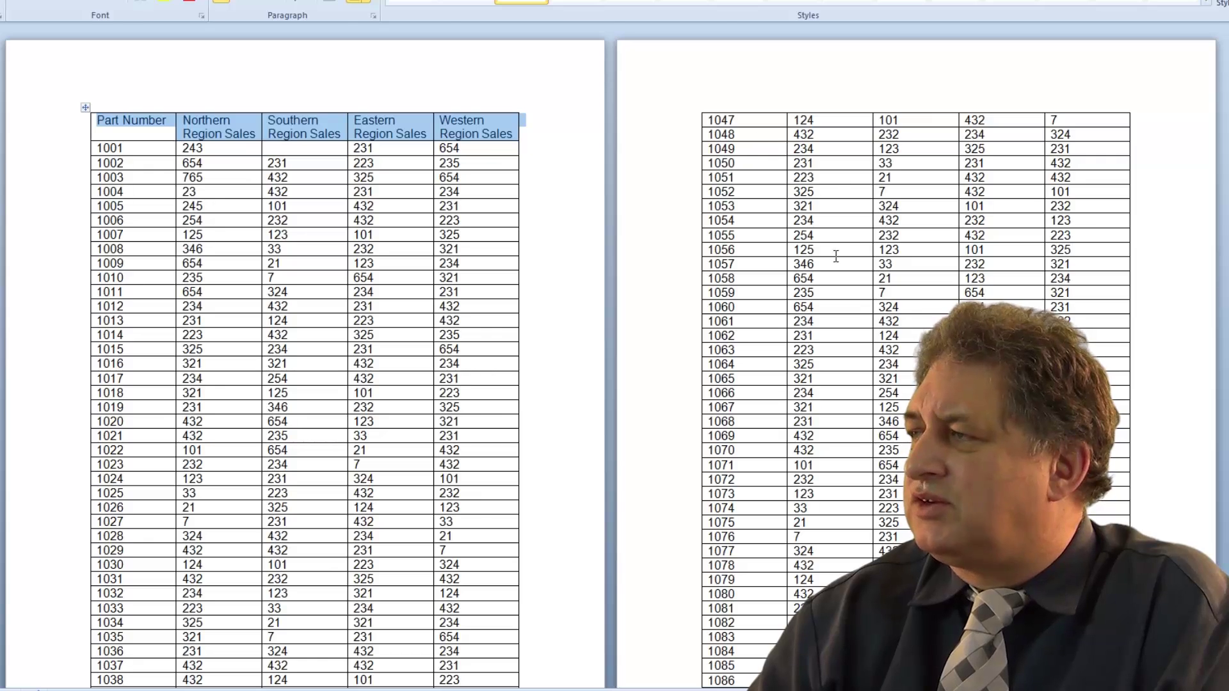
{"action": "scroll", "coordinate": [832, 256], "scroll_direction": "down", "scroll_amount": 5}
{"action": "scroll", "coordinate": [816, 256], "scroll_direction": "up", "scroll_amount": 5}
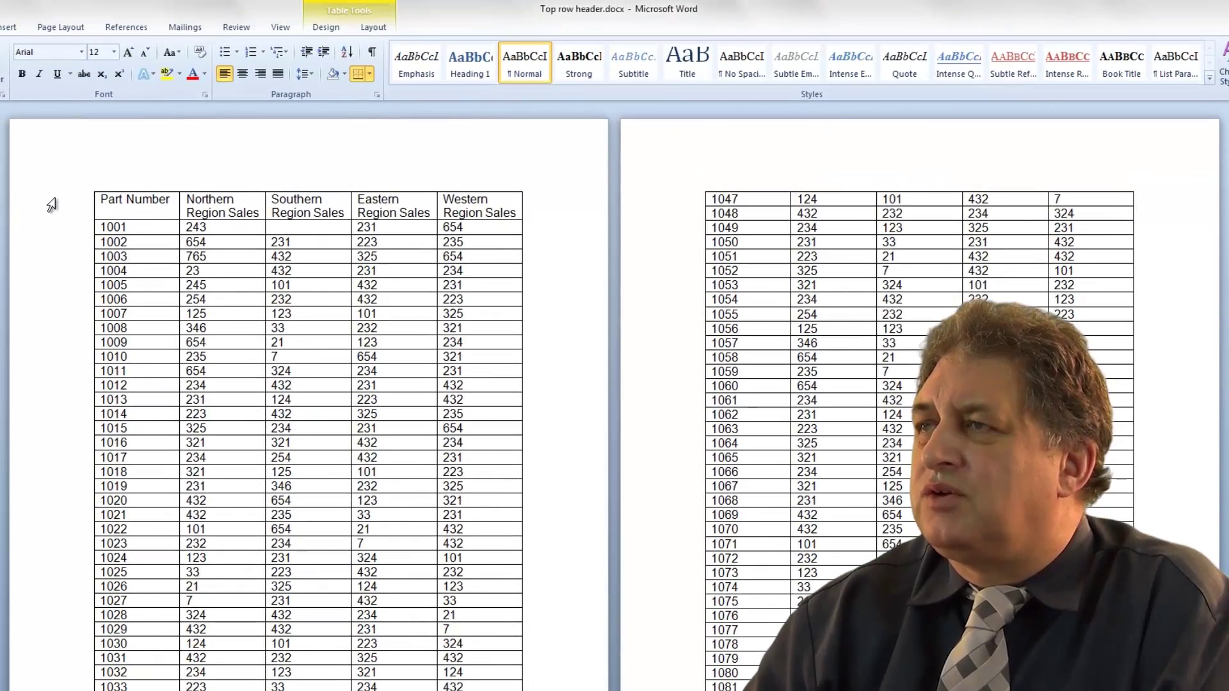
{"action": "left_click", "coordinate": [47, 127]}
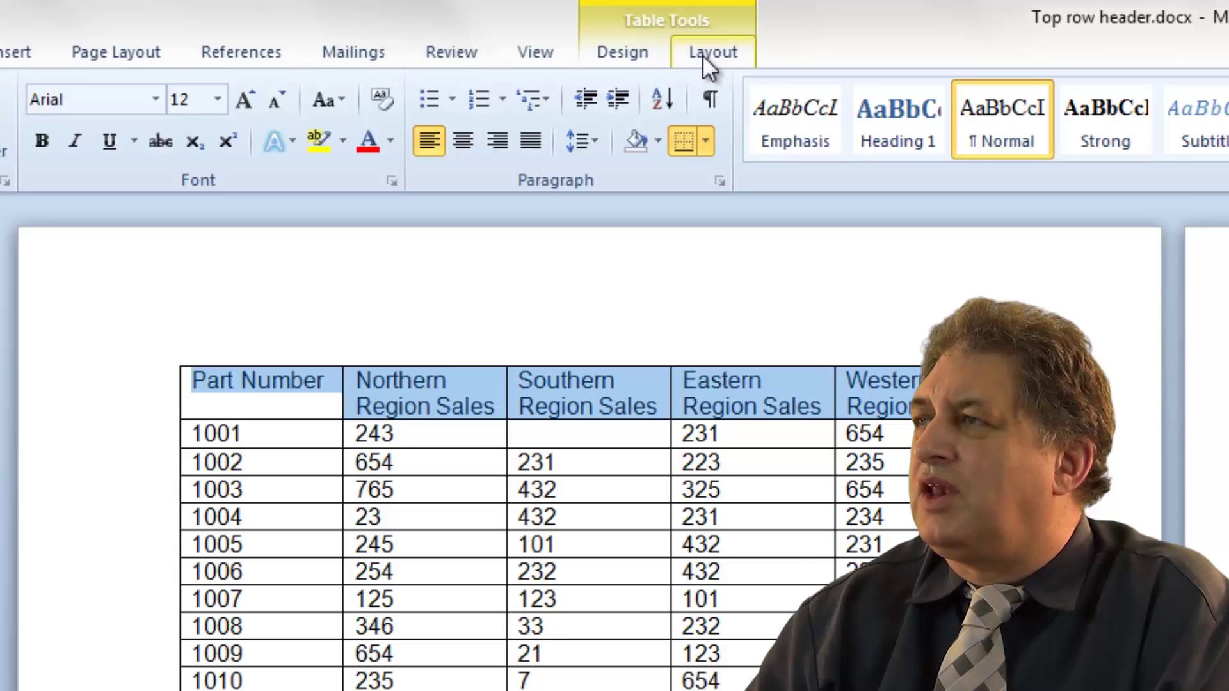
{"action": "left_click", "coordinate": [701, 55]}
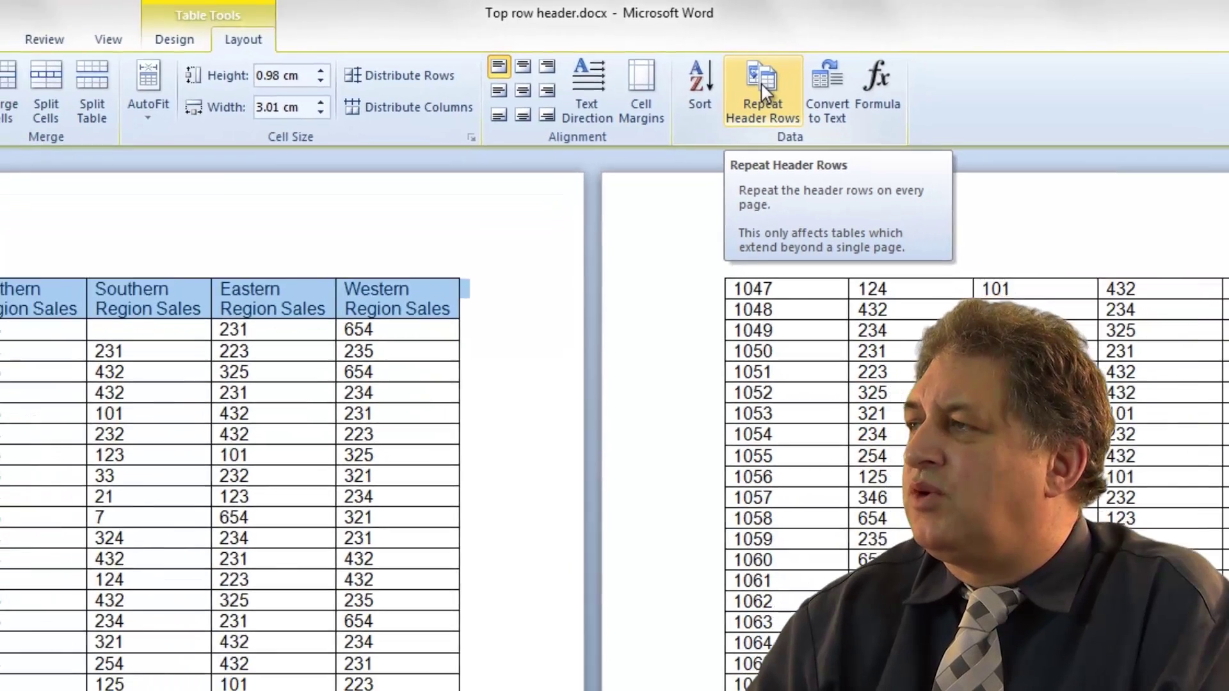
Turn on Repeat Header Rows so the header appears atop the parts table's second page.
{"action": "left_click", "coordinate": [804, 108]}
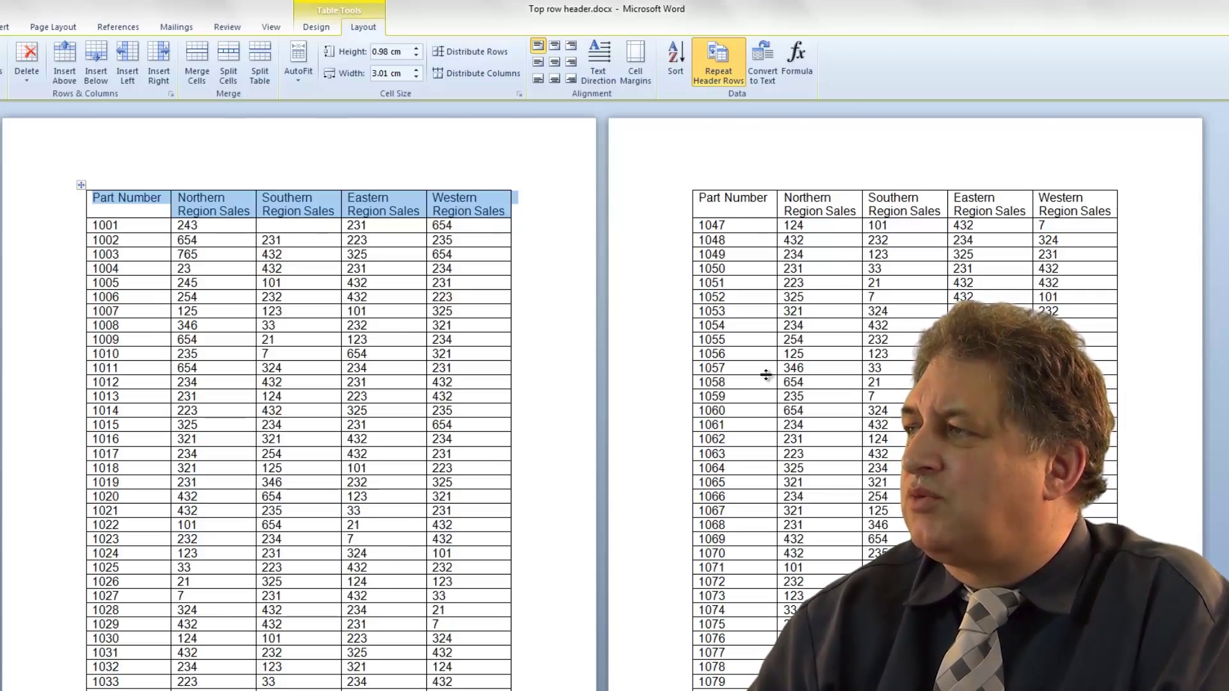
{"action": "scroll", "coordinate": [766, 374], "scroll_direction": "down", "scroll_amount": 4}
{"action": "scroll", "coordinate": [766, 374], "scroll_direction": "up", "scroll_amount": 4}
{"action": "scroll", "coordinate": [760, 356], "scroll_direction": "down", "scroll_amount": 3}
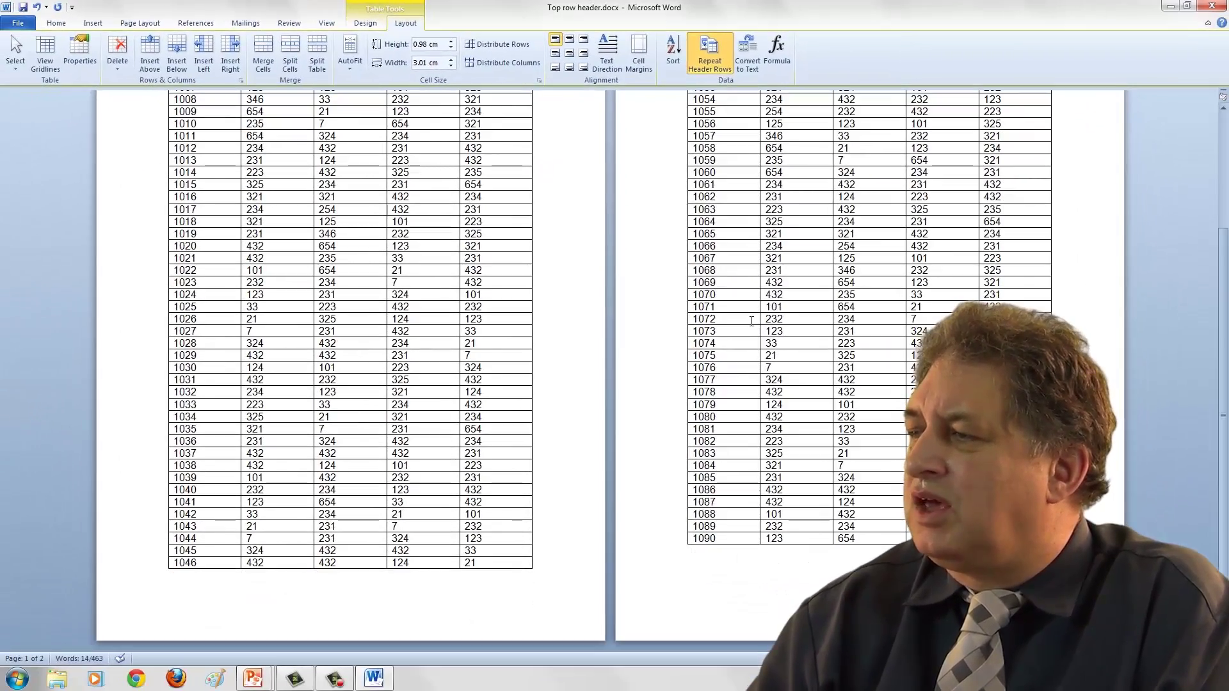
{"action": "scroll", "coordinate": [736, 464], "scroll_direction": "up", "scroll_amount": 2}
{"action": "scroll", "coordinate": [727, 418], "scroll_direction": "up", "scroll_amount": 1}
{"action": "scroll", "coordinate": [857, 459], "scroll_direction": "down", "scroll_amount": 4}
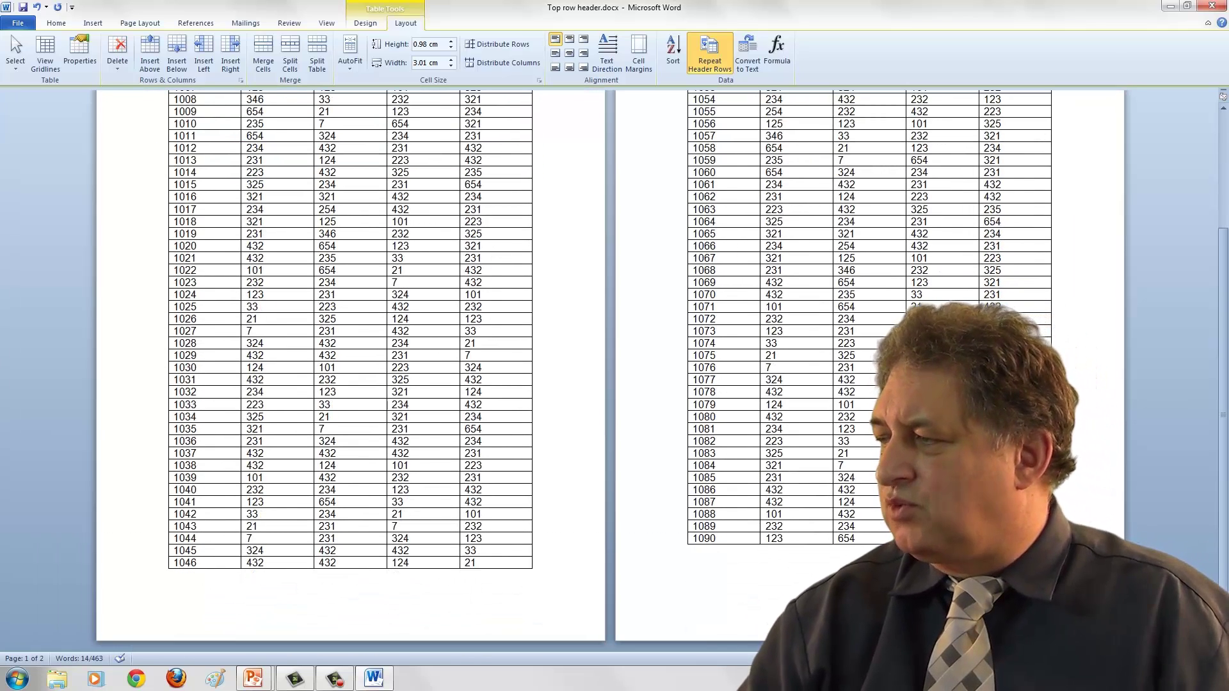
Add new rows at the table's end containing 76, 677676 and 7.
{"action": "key", "text": "Down"}
{"action": "key", "text": "Tab"}
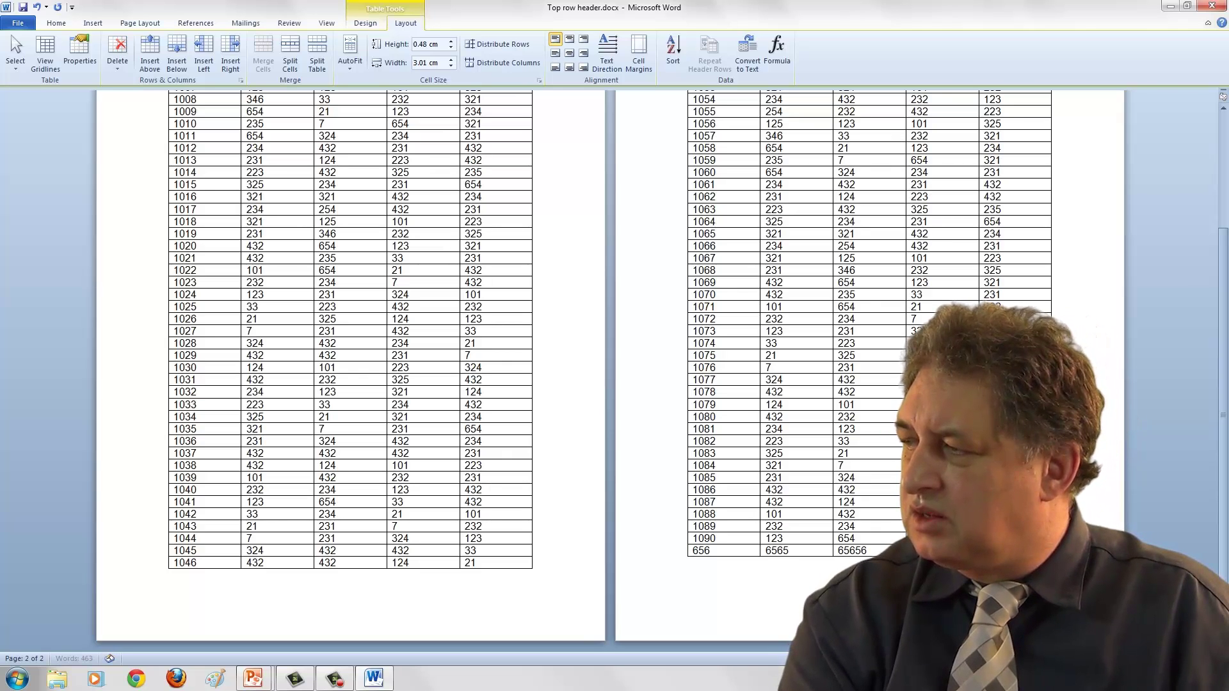
{"action": "key", "text": "Tab"}
{"action": "type", "text": "76"}
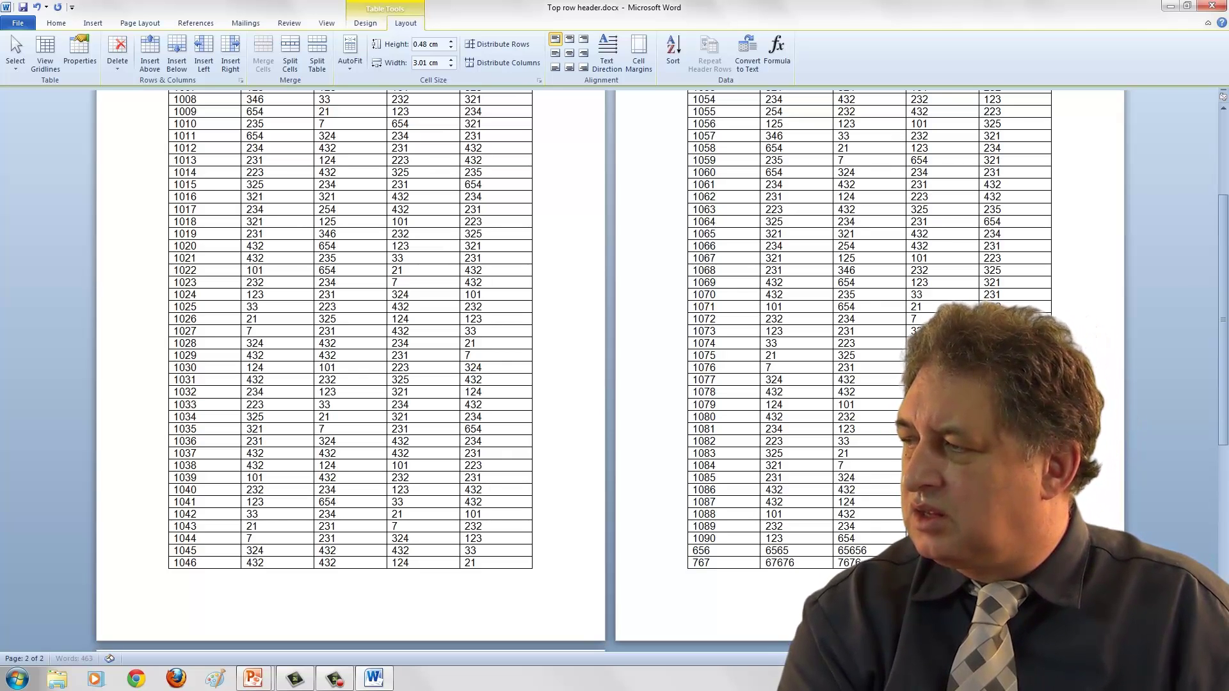
{"action": "key", "text": "Tab"}
{"action": "type", "text": "67"}
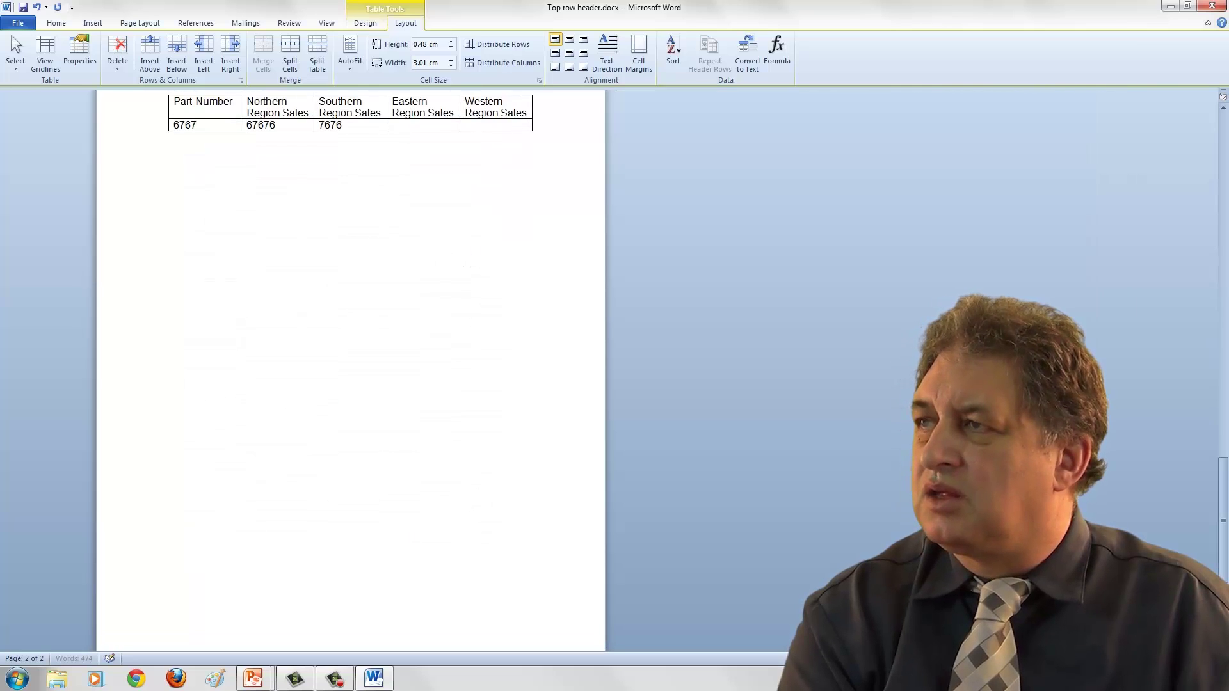
{"action": "type", "text": "7676"}
{"action": "key", "text": "Tab"}
{"action": "type", "text": "7"}
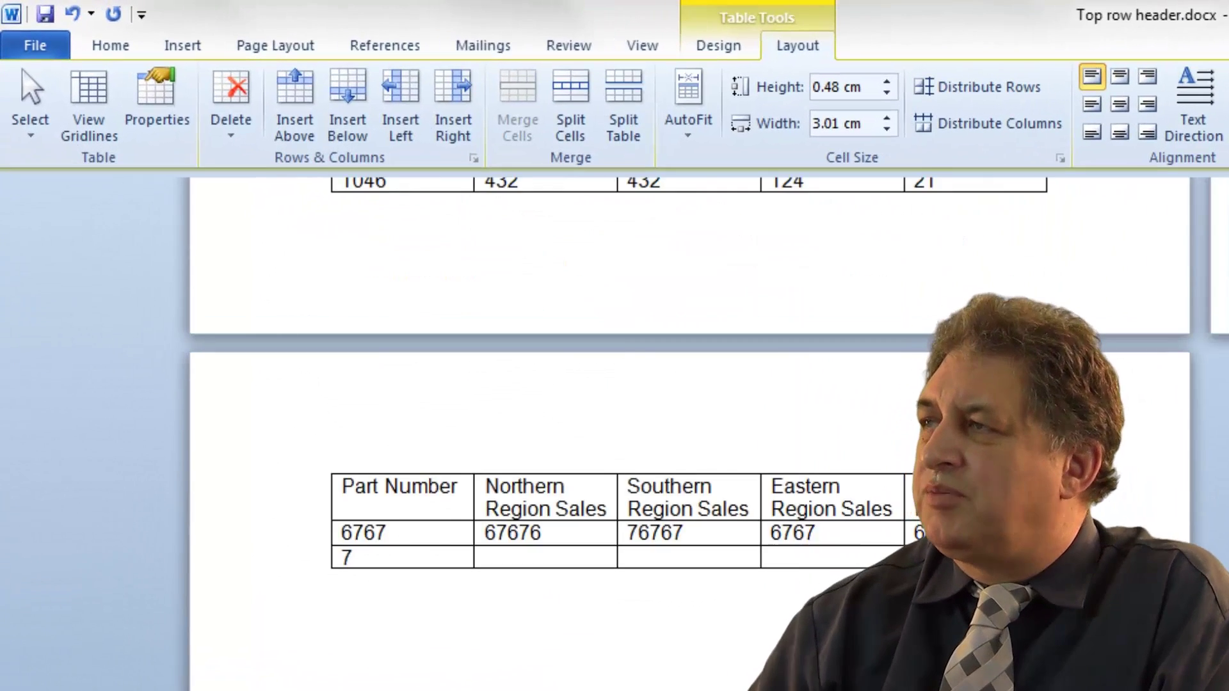
Select and then deselect the new 6767 row spilling onto the next page.
{"action": "scroll", "coordinate": [640, 435], "scroll_direction": "up", "scroll_amount": 15}
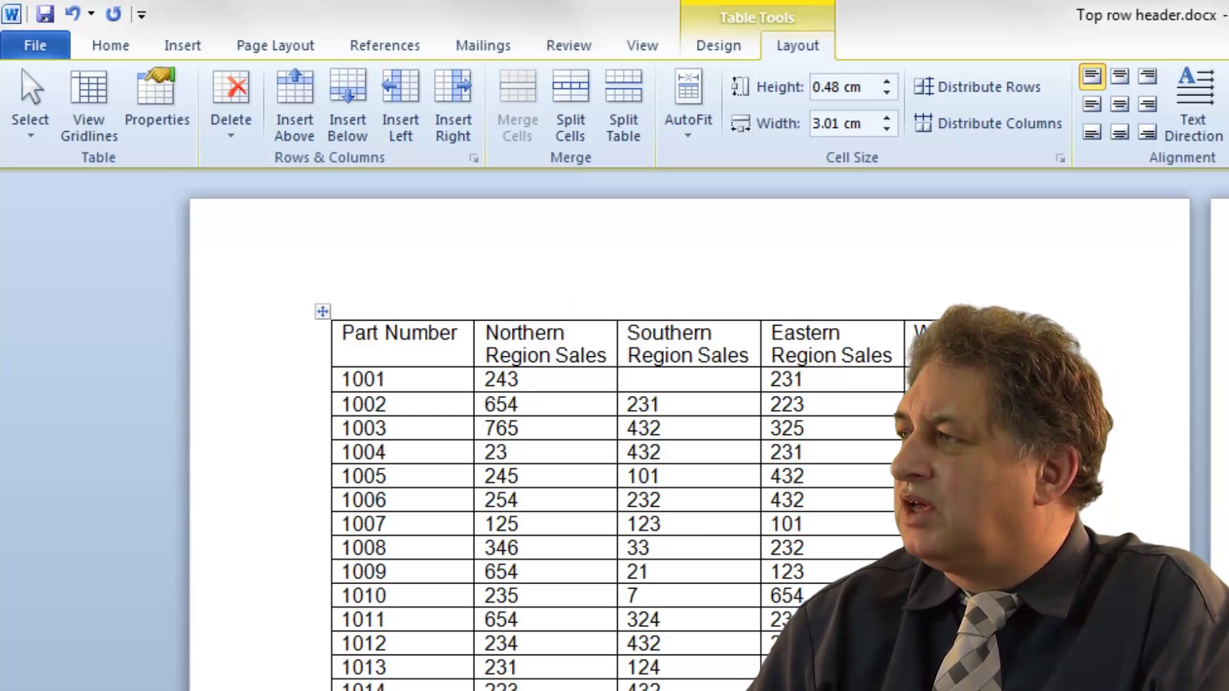
{"action": "scroll", "coordinate": [640, 435], "scroll_direction": "down", "scroll_amount": 12}
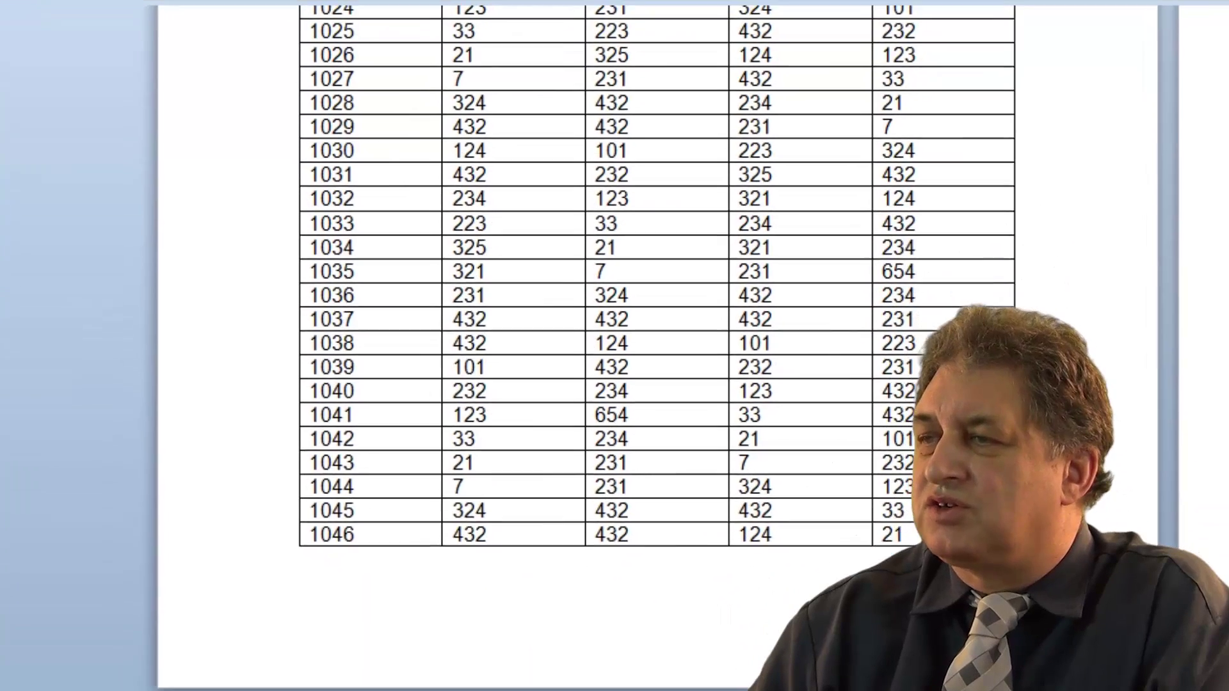
{"action": "left_click", "coordinate": [179, 602]}
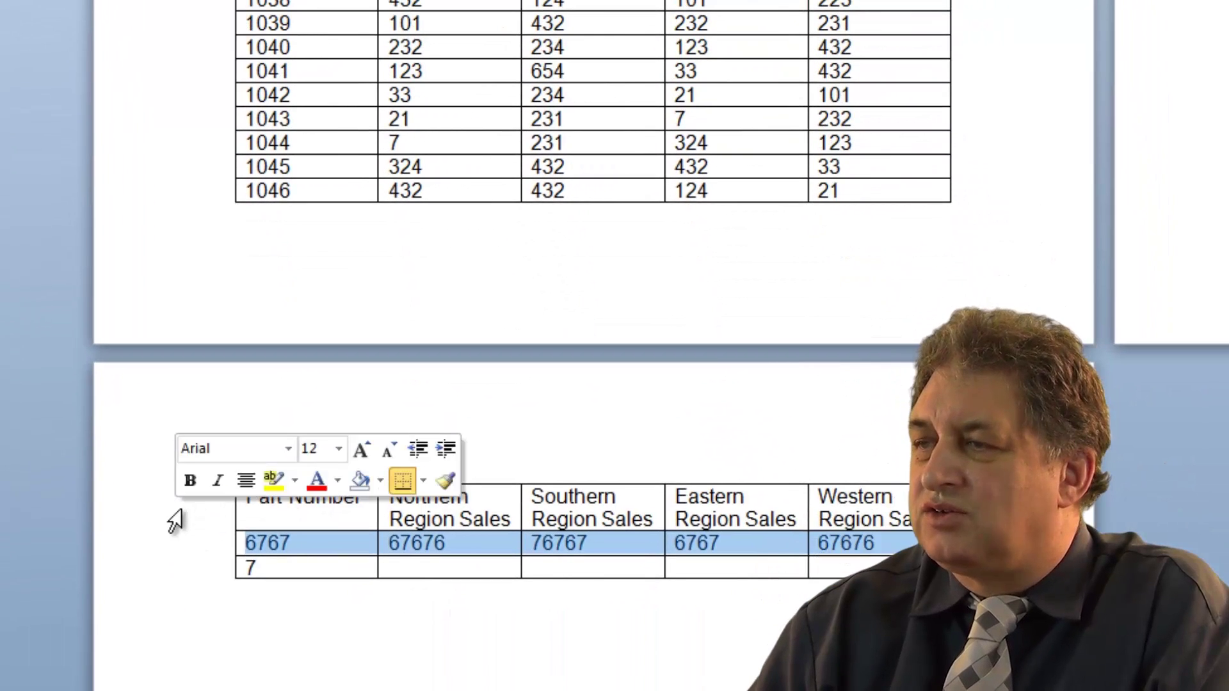
{"action": "left_click", "coordinate": [512, 592]}
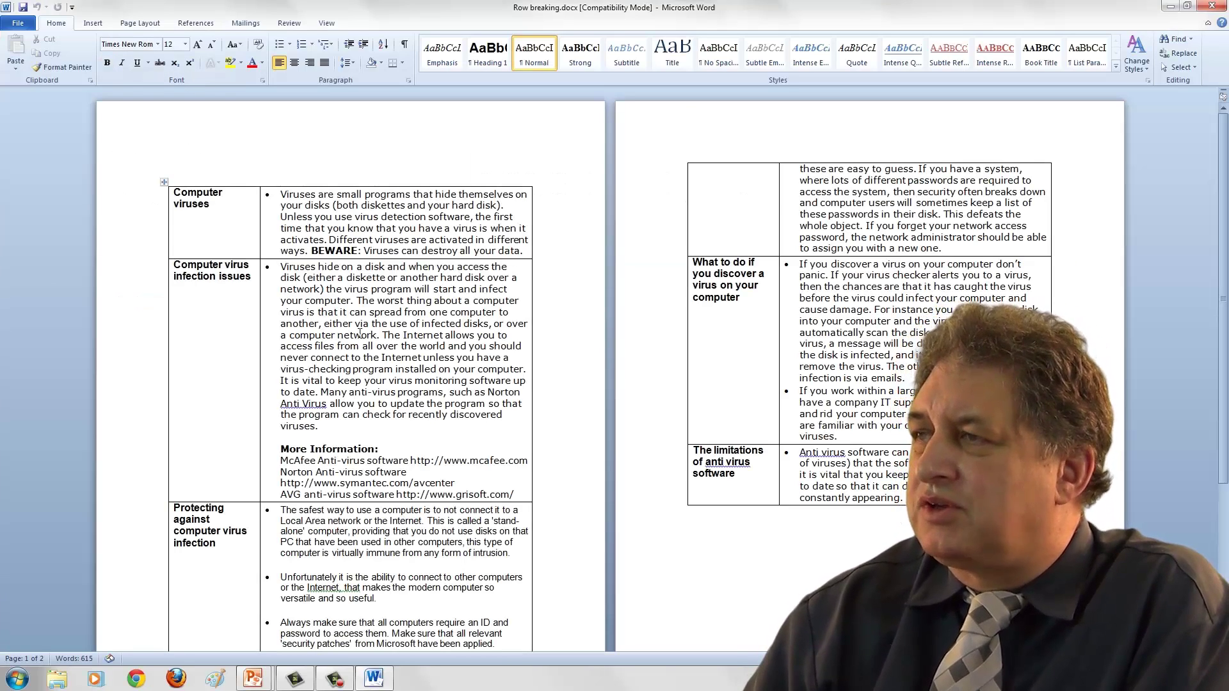
Select and deselect the 'Protecting against computer virus infection' row, then show Table Tools Layout.
{"action": "scroll", "coordinate": [307, 301], "scroll_direction": "down", "scroll_amount": 4}
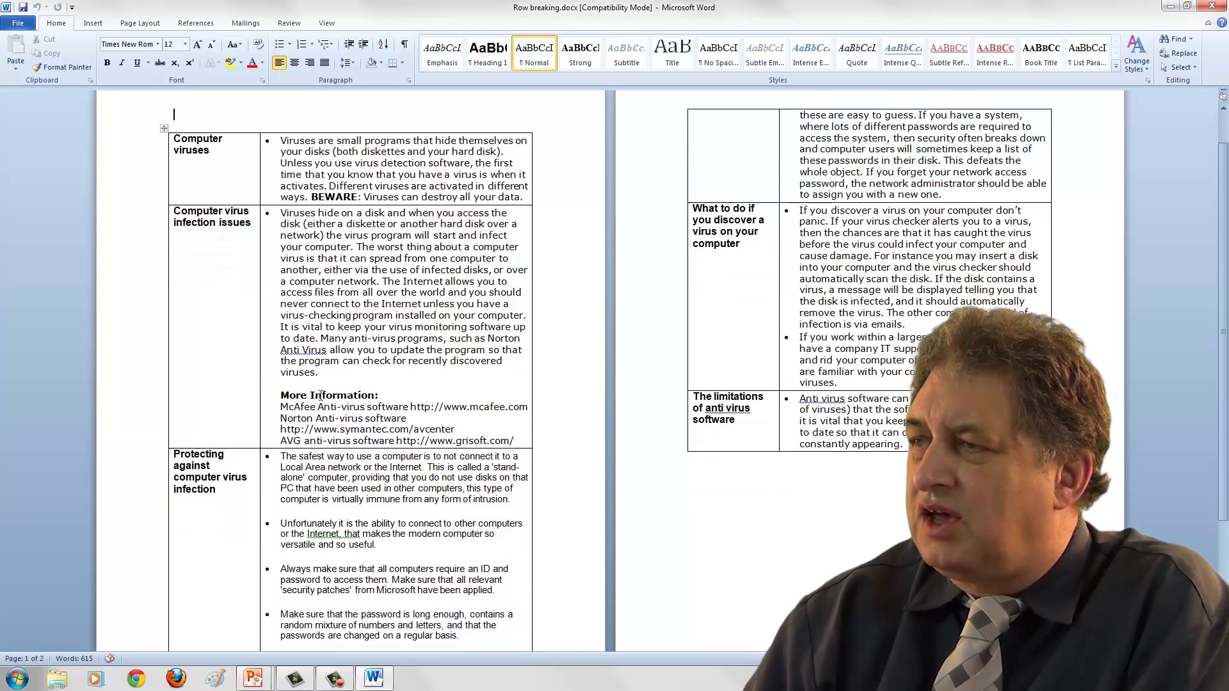
{"action": "left_click", "coordinate": [131, 390]}
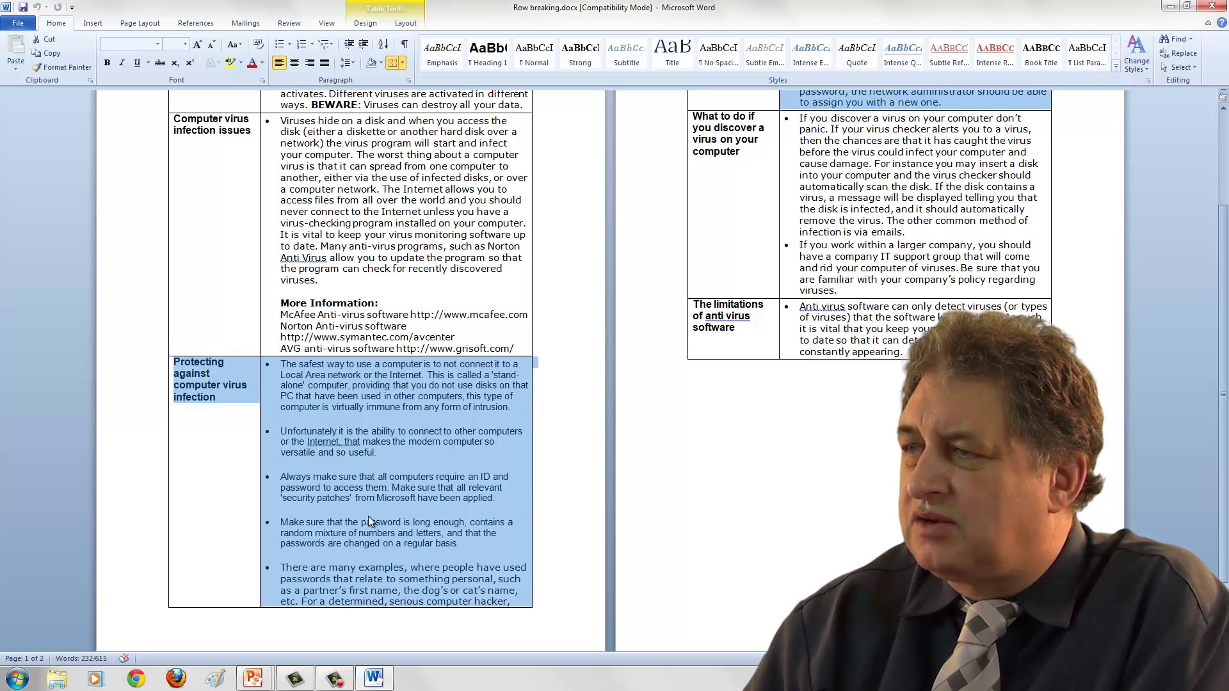
{"action": "scroll", "coordinate": [368, 522], "scroll_direction": "up", "scroll_amount": 4}
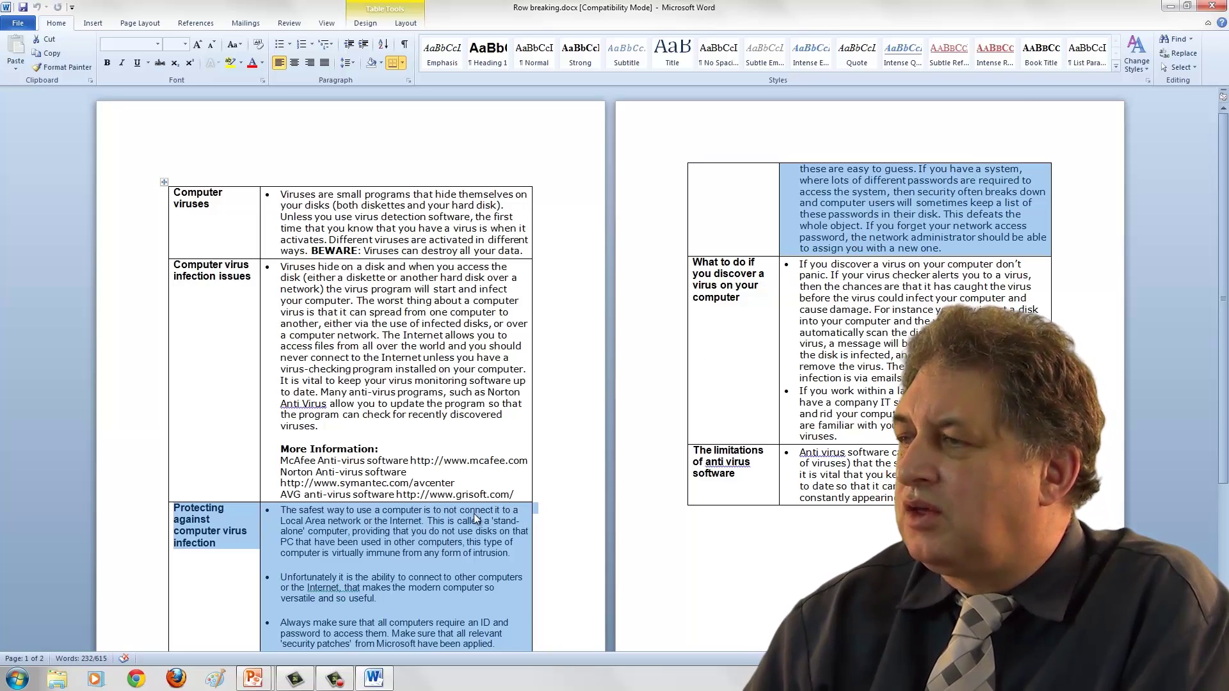
{"action": "left_click", "coordinate": [438, 358]}
{"action": "scroll", "coordinate": [402, 514], "scroll_direction": "down", "scroll_amount": 4}
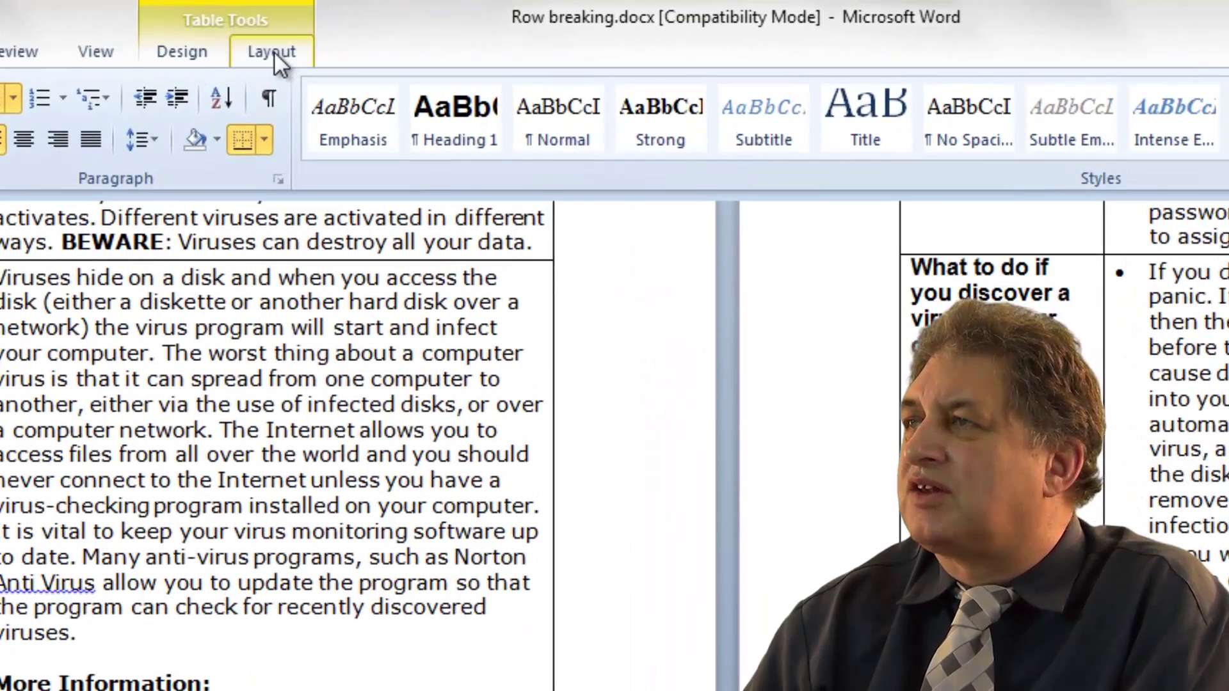
{"action": "left_click", "coordinate": [405, 23]}
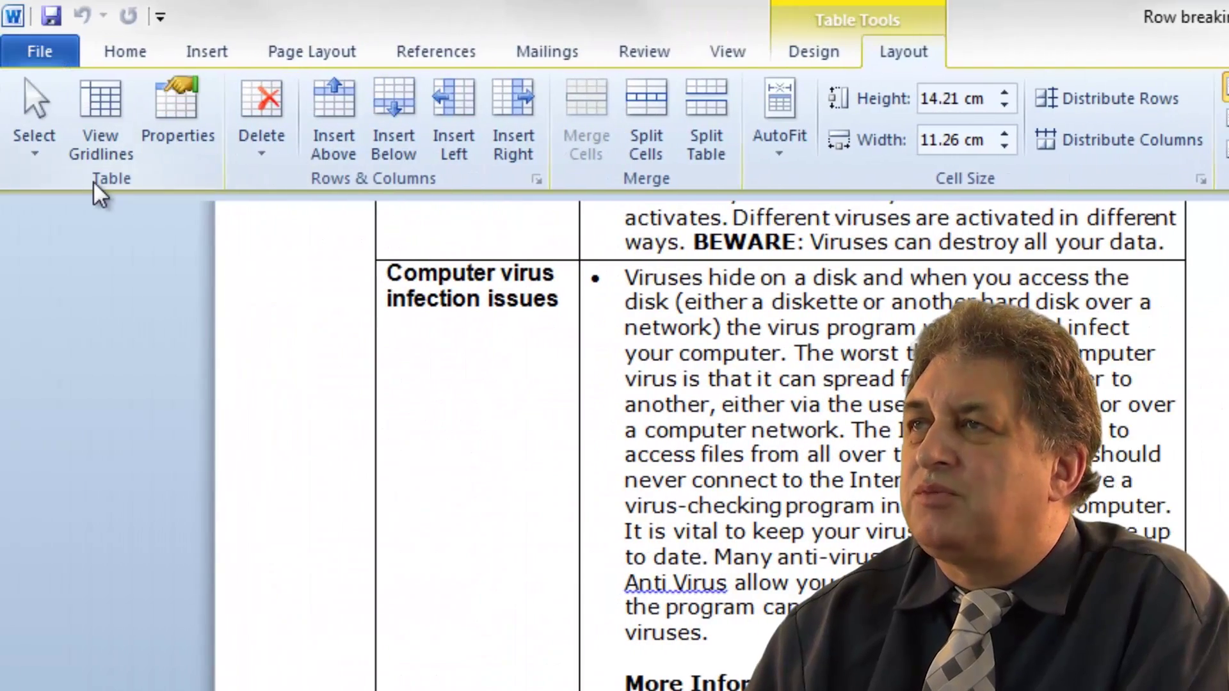
Uncheck 'Allow row to break across pages' in Table Properties so the Protecting row moves to page two.
{"action": "left_click", "coordinate": [177, 104]}
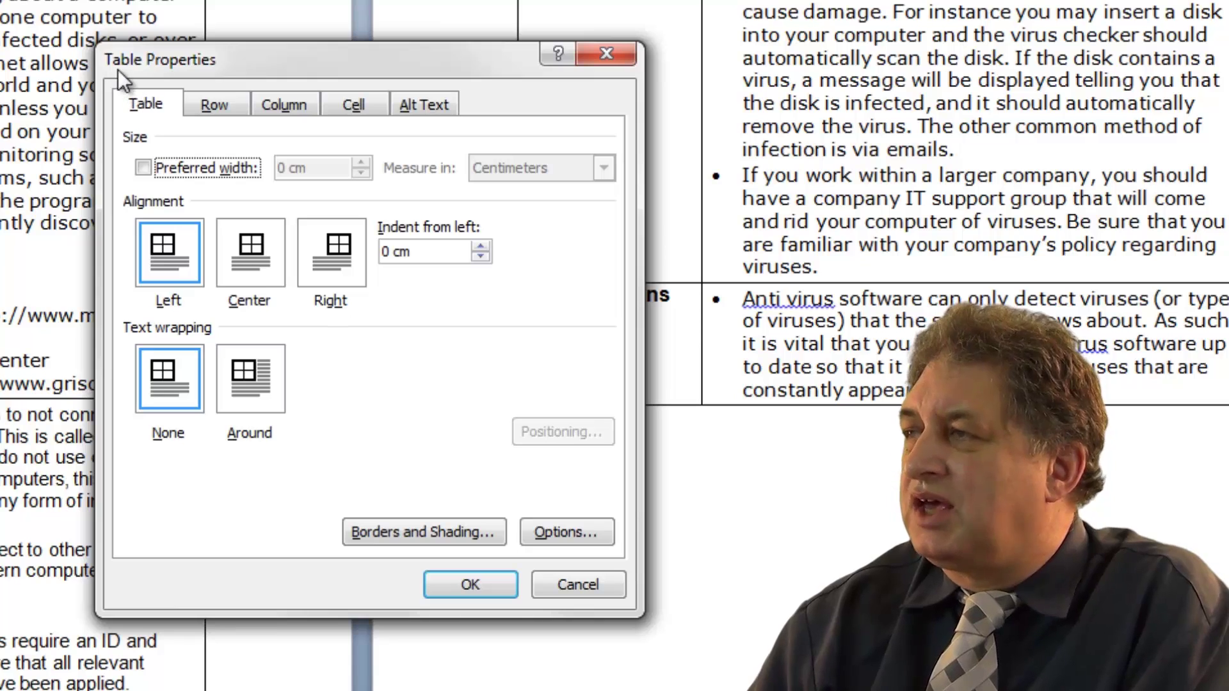
{"action": "left_click", "coordinate": [213, 105]}
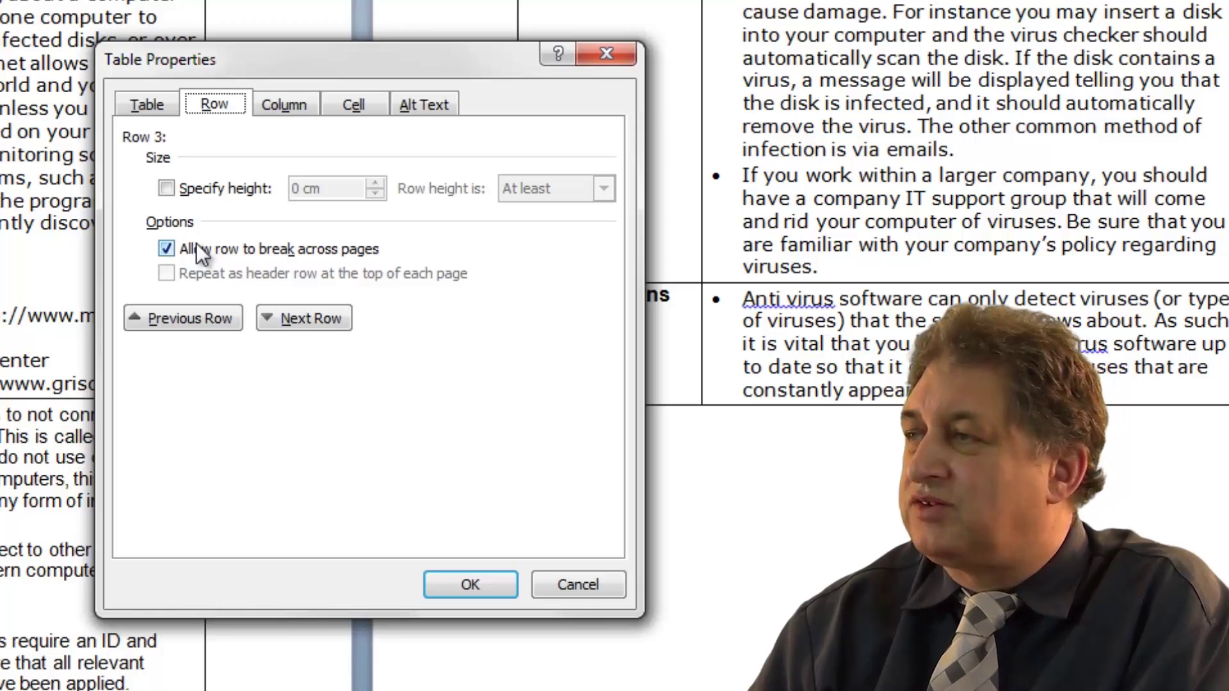
{"action": "left_click", "coordinate": [166, 249]}
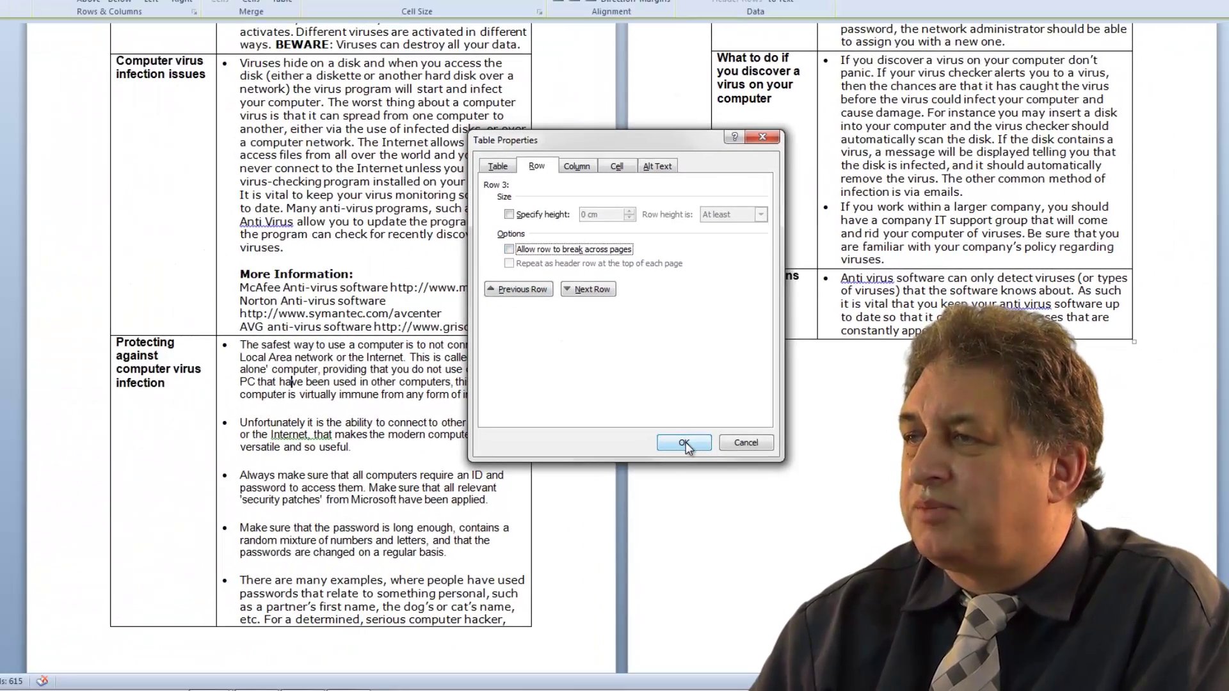
{"action": "left_click", "coordinate": [684, 442]}
{"action": "scroll", "coordinate": [432, 457], "scroll_direction": "up", "scroll_amount": 3}
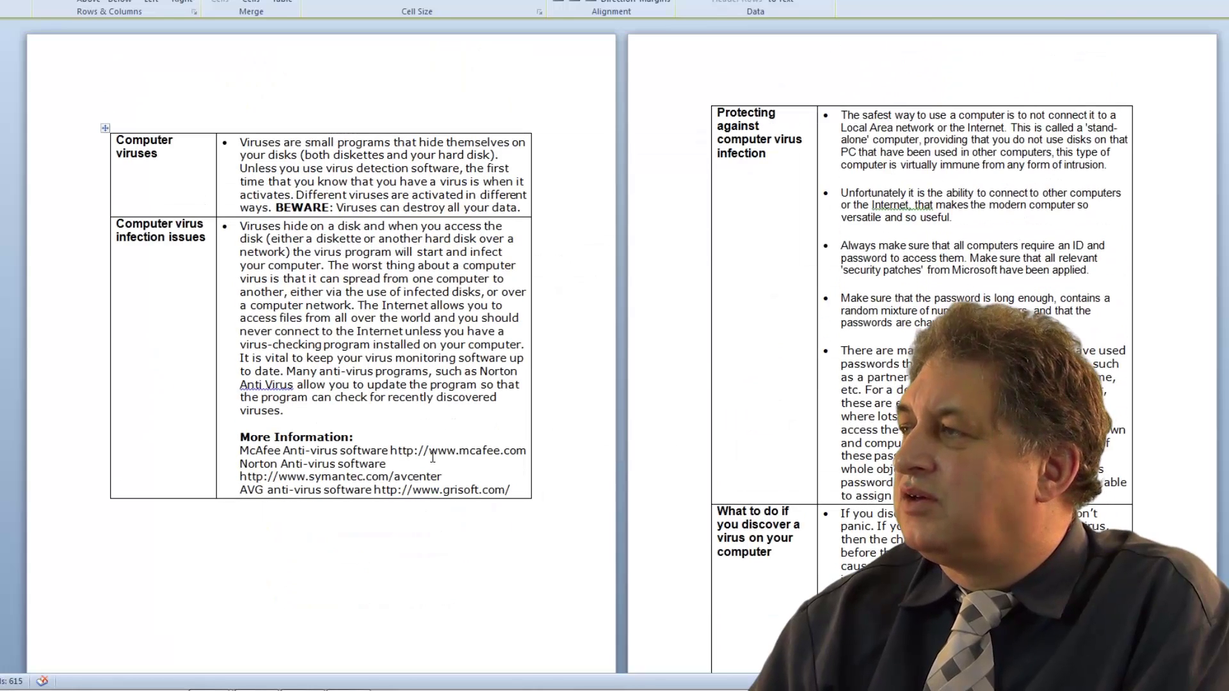
{"action": "left_click", "coordinate": [682, 259]}
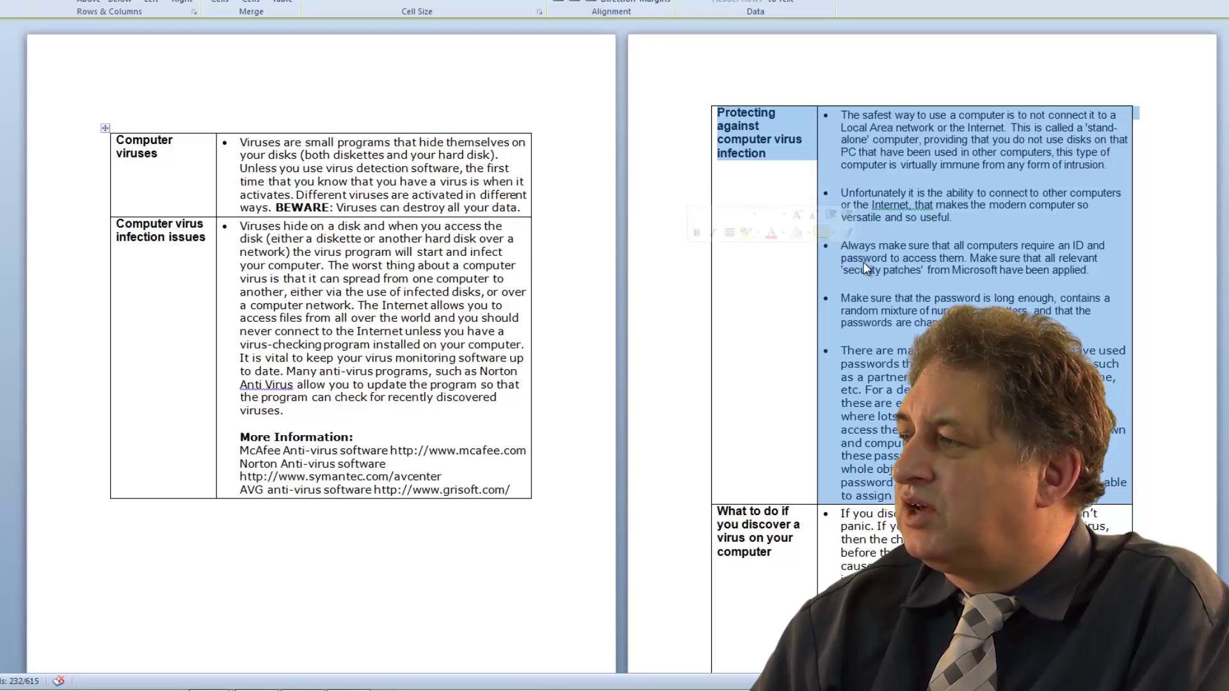
Deselect the Protecting row and view it split across both pages again.
{"action": "left_click", "coordinate": [903, 215]}
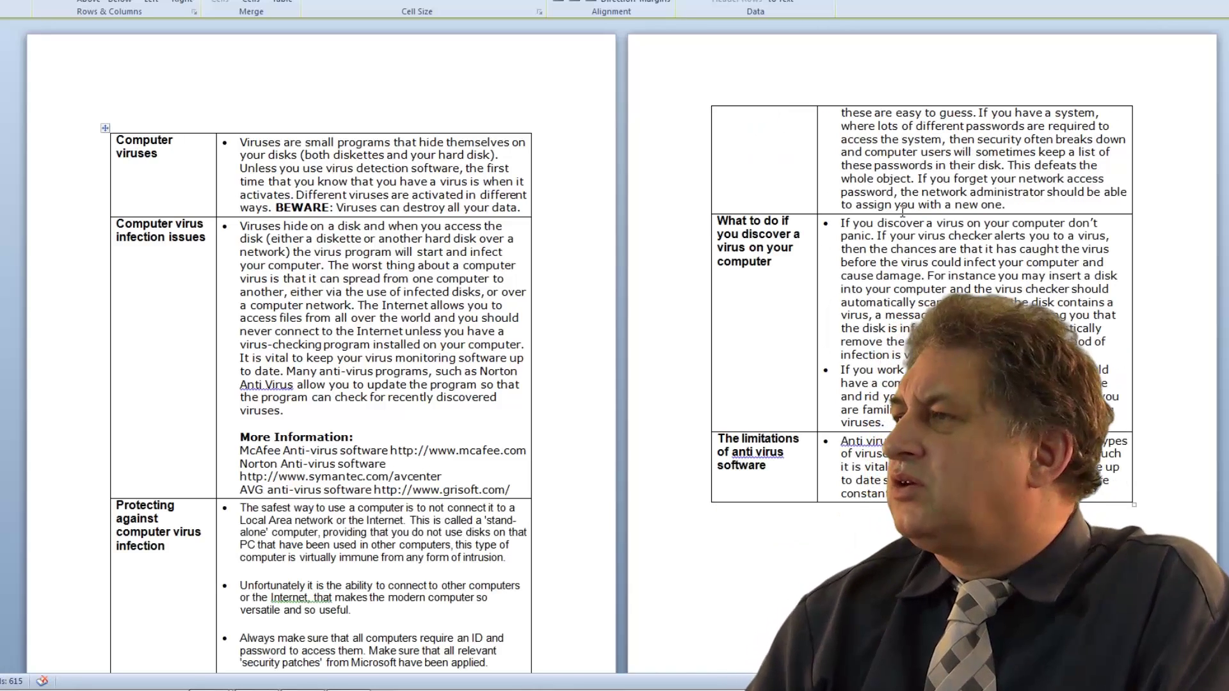
{"action": "scroll", "coordinate": [380, 347], "scroll_direction": "down", "scroll_amount": 4}
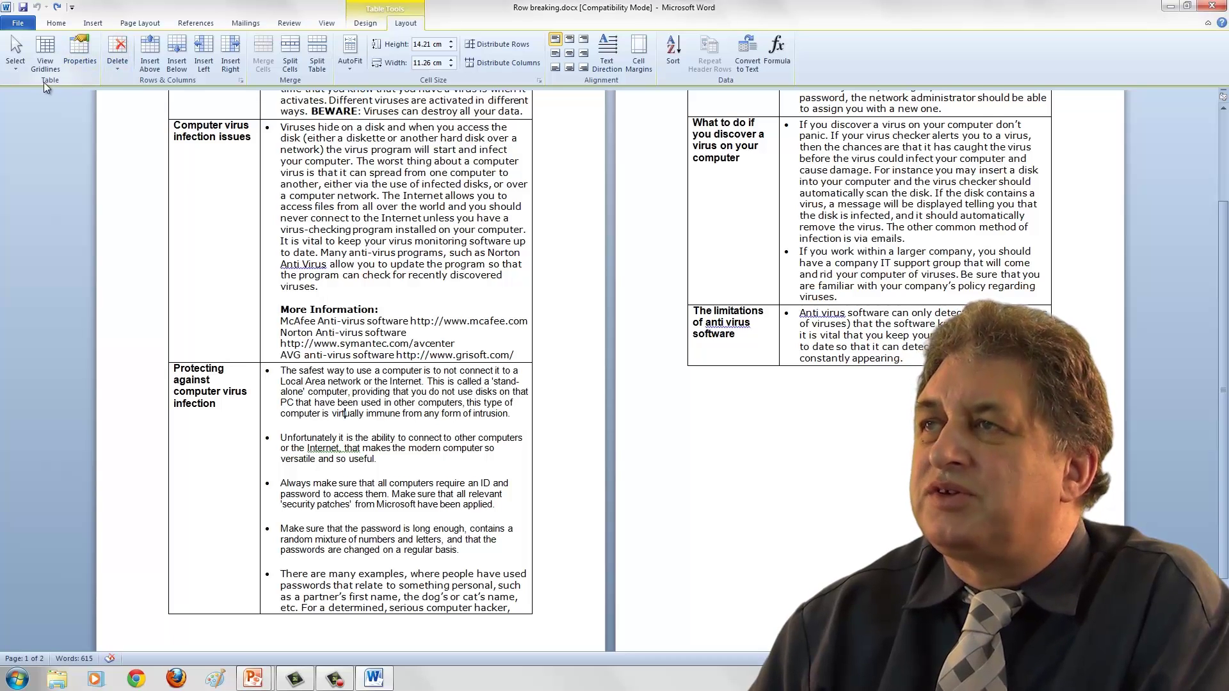
Turn off 'Allow row to break across pages' again in the virus table's Row properties.
{"action": "left_click", "coordinate": [81, 48]}
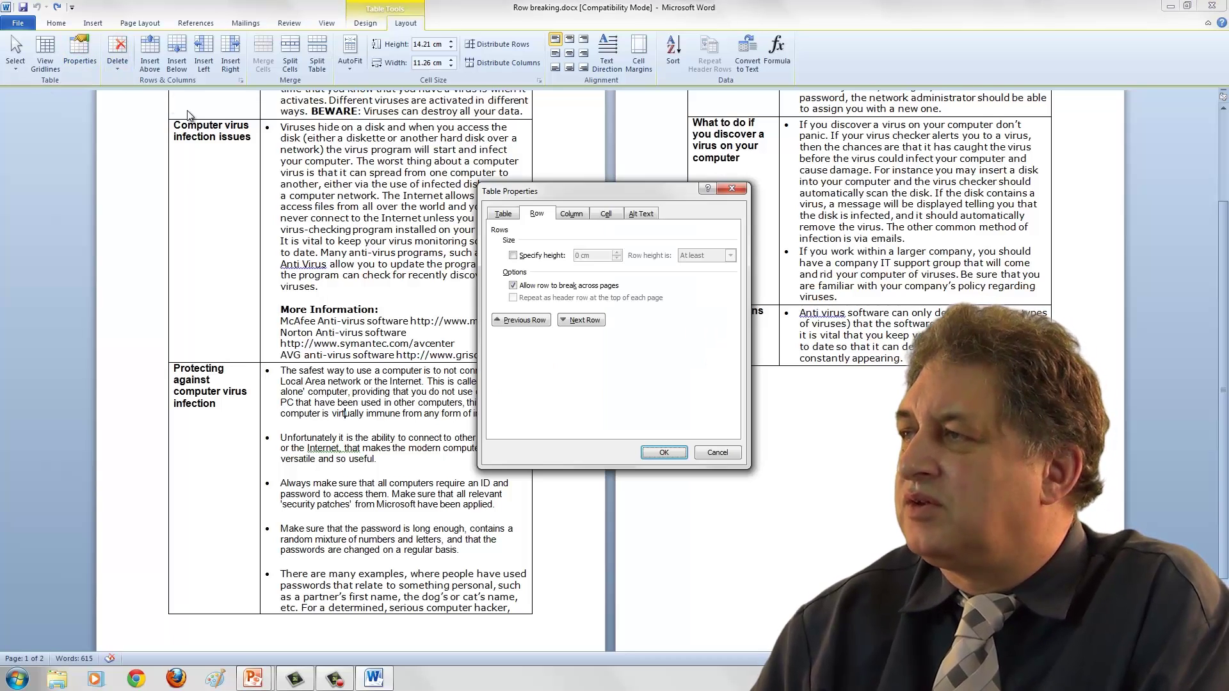
{"action": "left_click", "coordinate": [537, 215]}
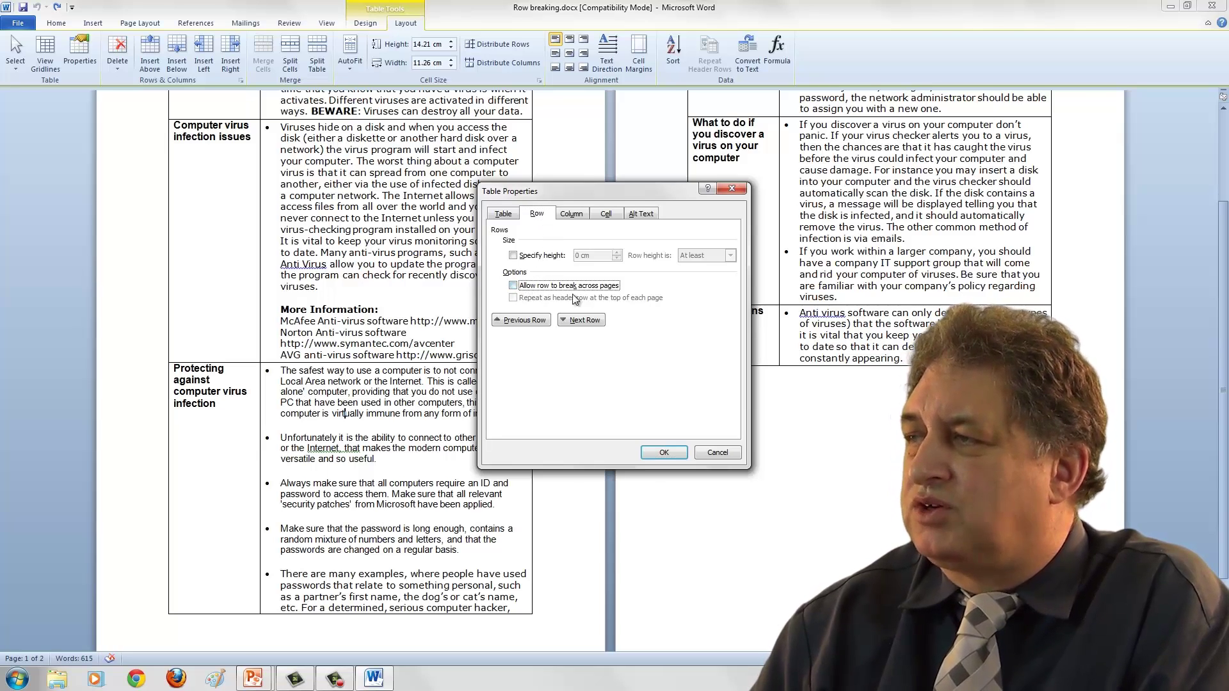
{"action": "left_click", "coordinate": [662, 453]}
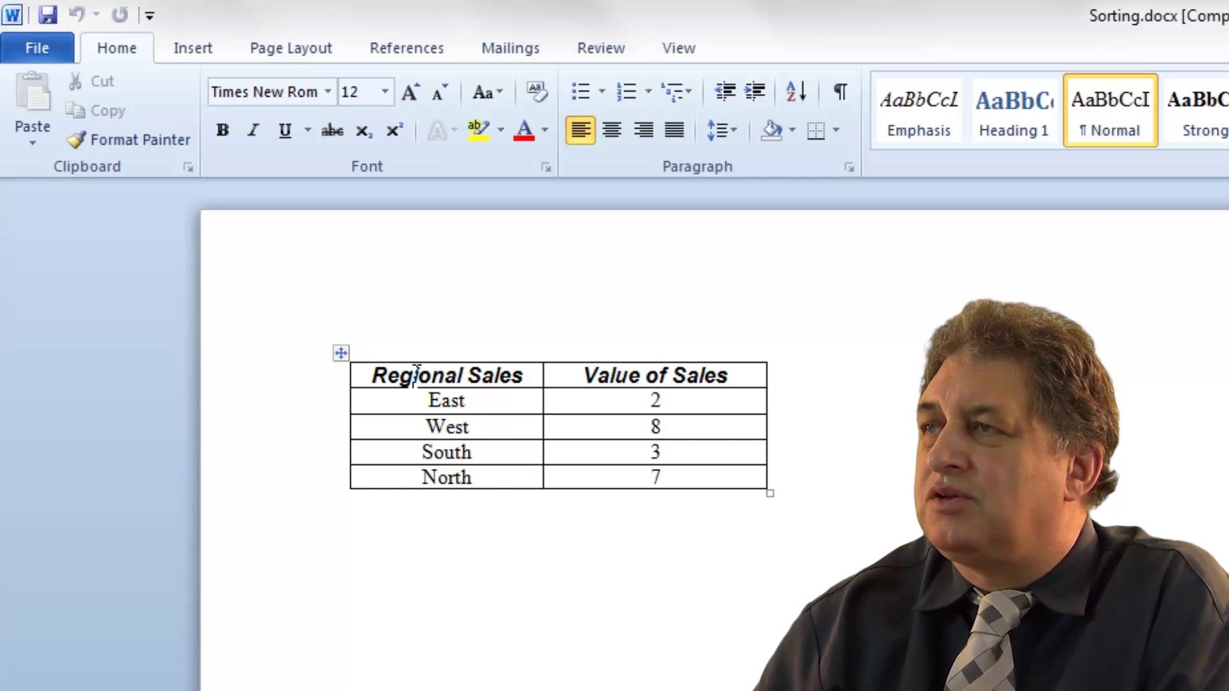
With the cursor in the East cell, open the Sort dialog for the Regional Sales table.
{"action": "left_click_drag", "start_coordinate": [380, 382], "coordinate": [499, 382]}
{"action": "left_click_drag", "start_coordinate": [585, 378], "coordinate": [725, 386]}
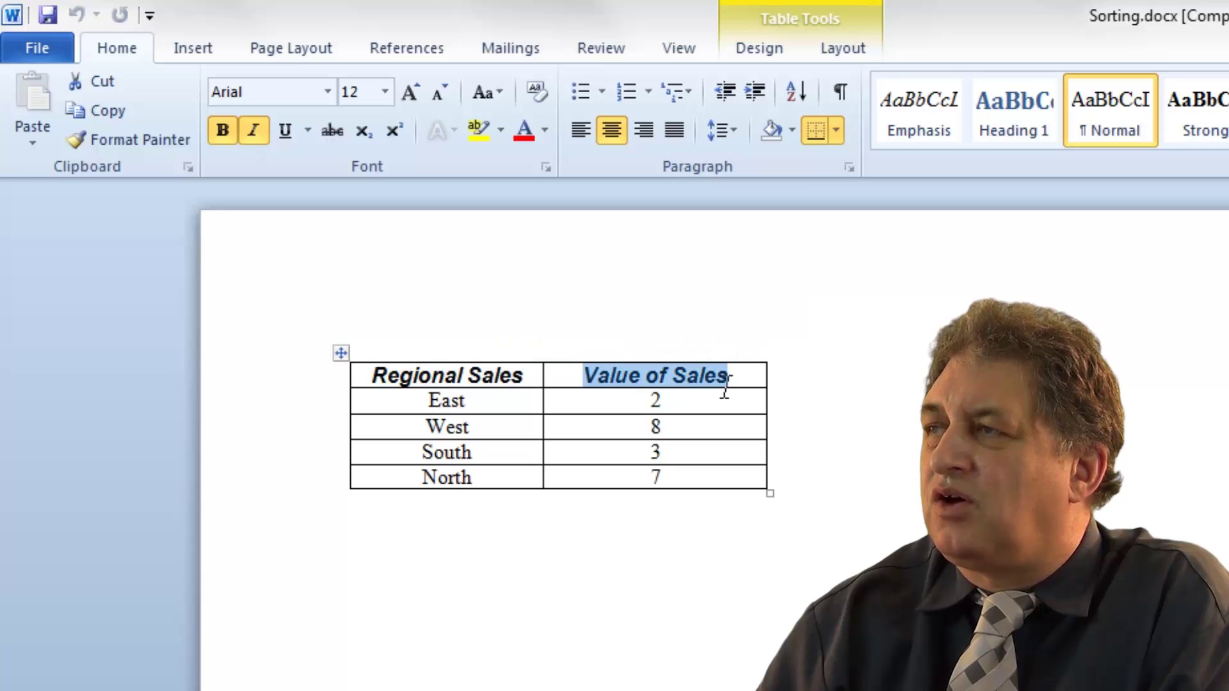
{"action": "left_click", "coordinate": [727, 608]}
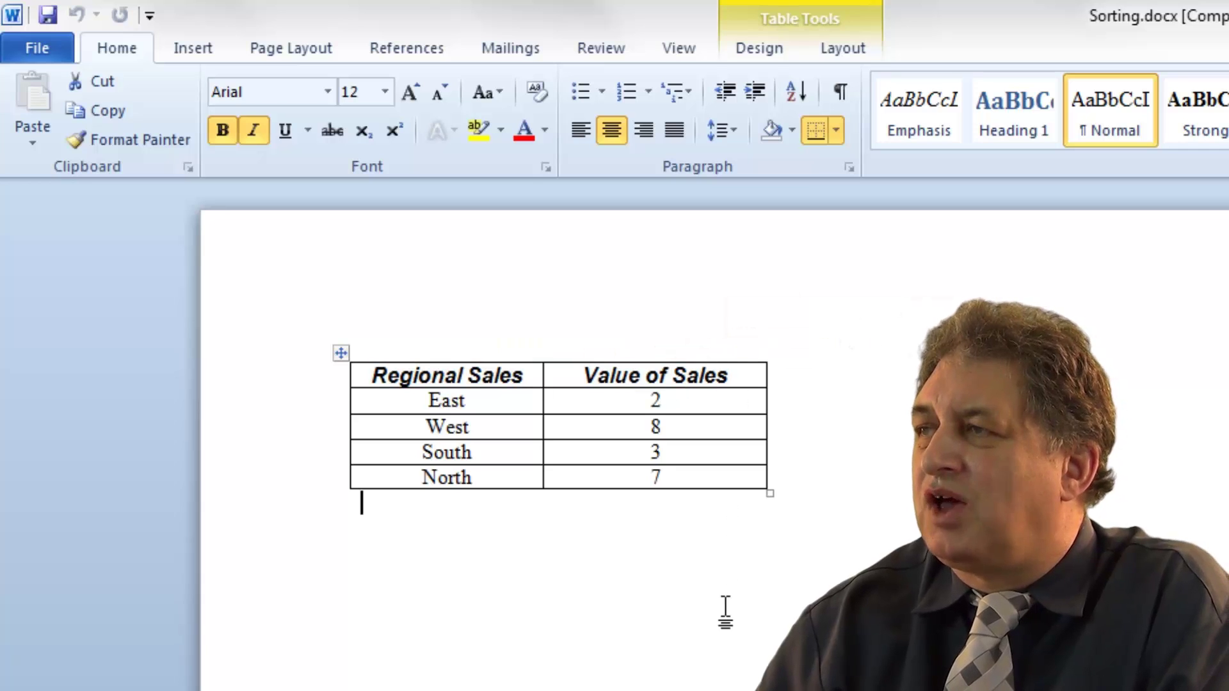
{"action": "left_click", "coordinate": [487, 404]}
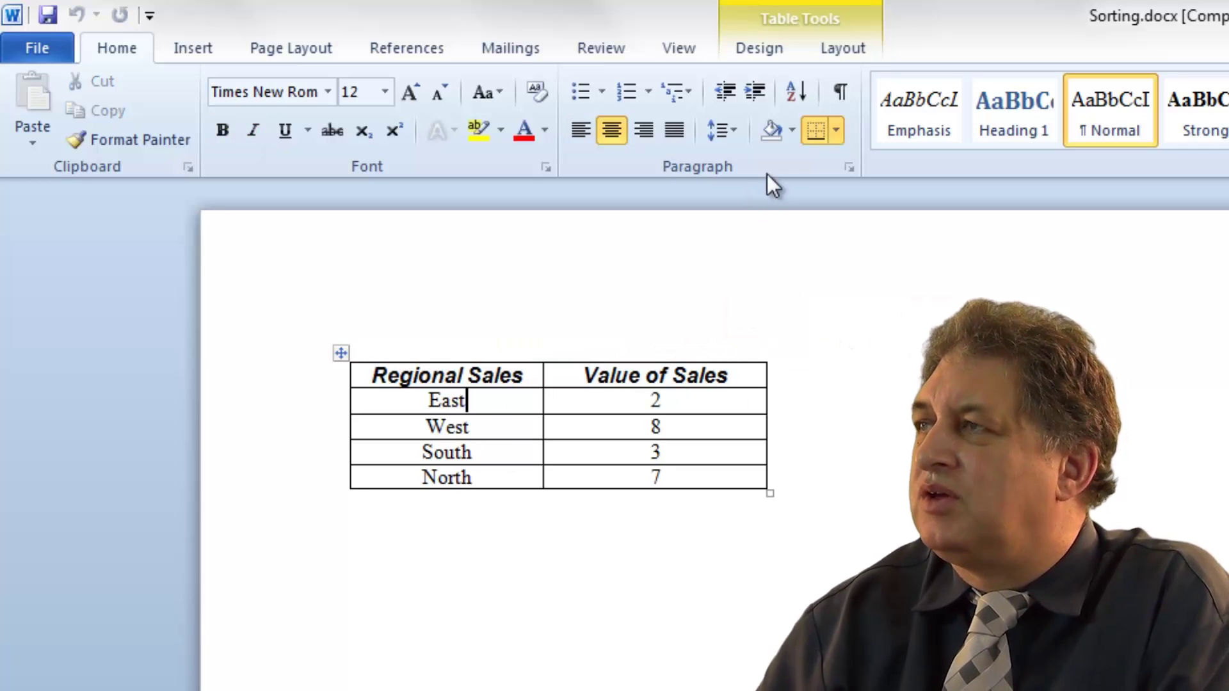
{"action": "left_click", "coordinate": [846, 52]}
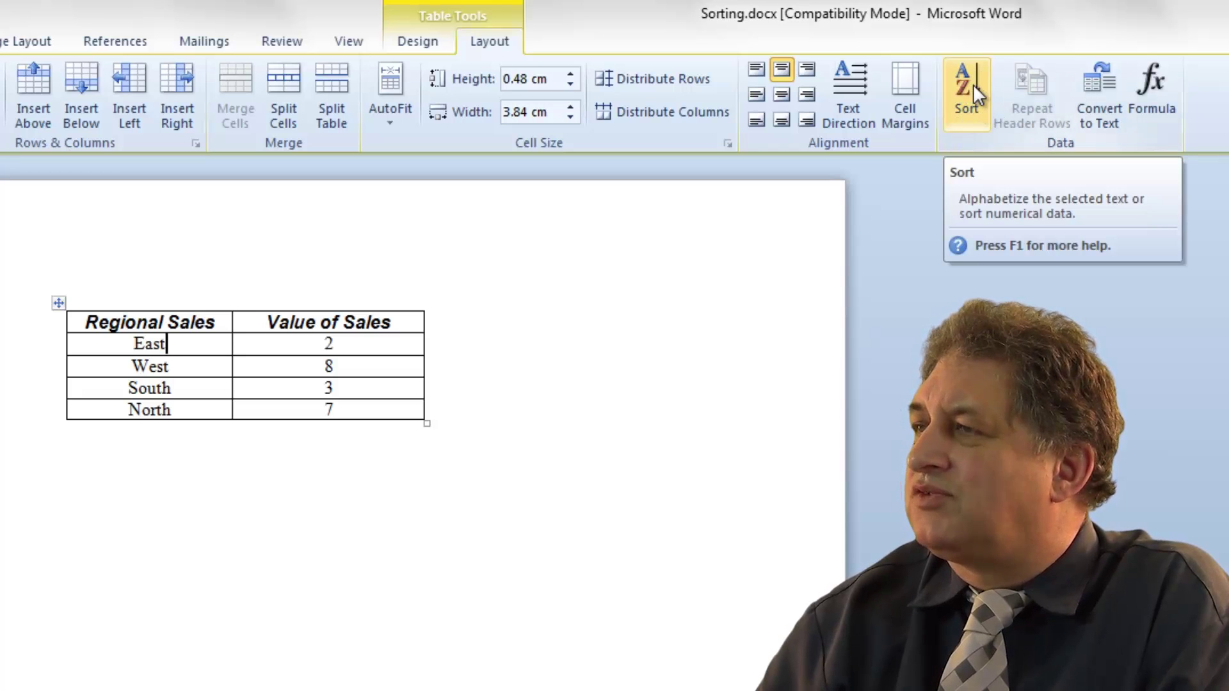
{"action": "left_click", "coordinate": [969, 83]}
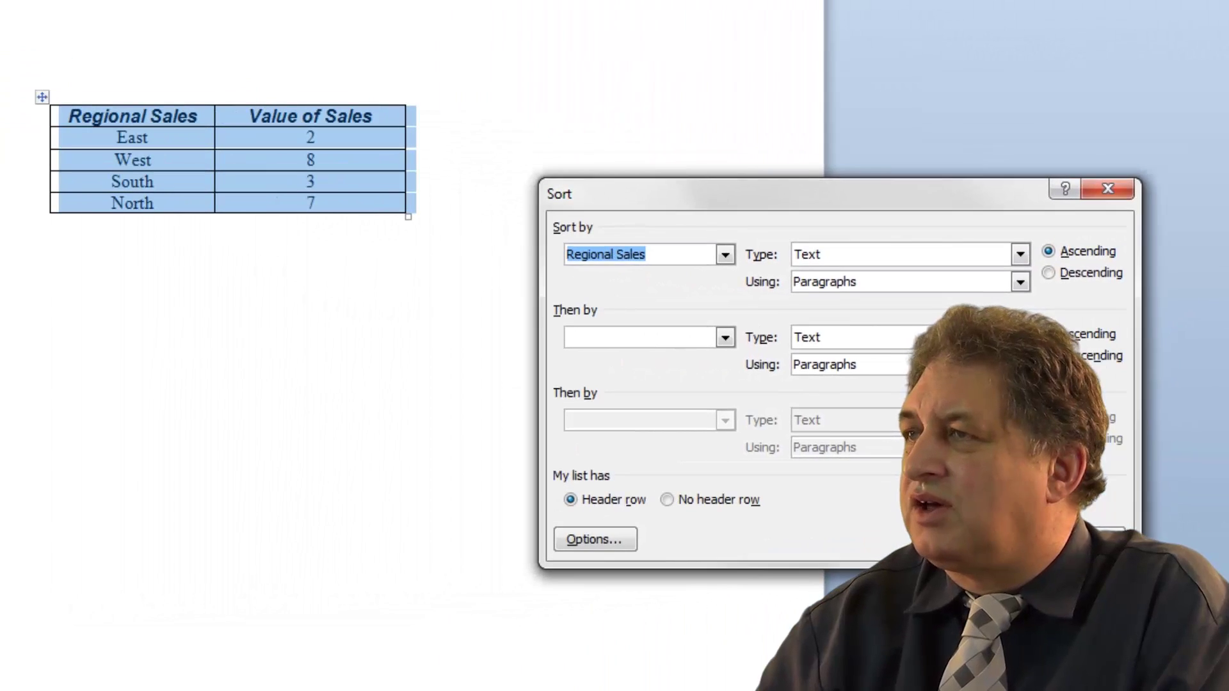
Sort the regions A to Z, then re-sort them descending to West, South, North, East.
{"action": "left_click", "coordinate": [850, 548]}
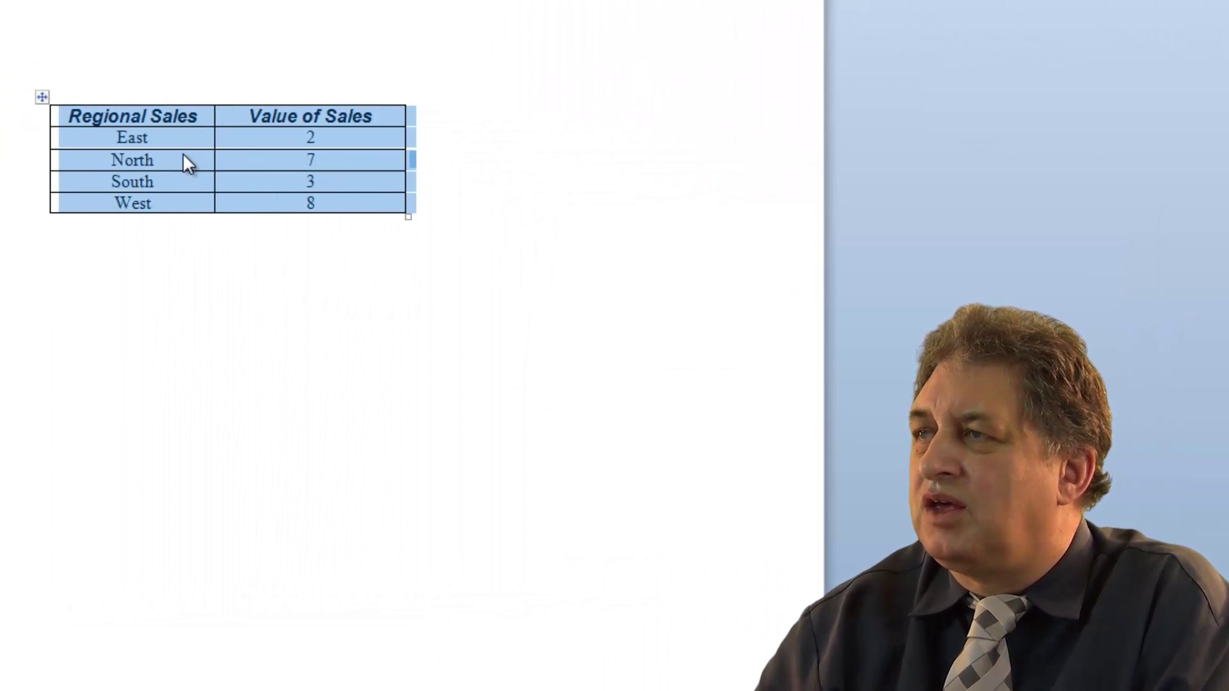
{"action": "left_click", "coordinate": [171, 139]}
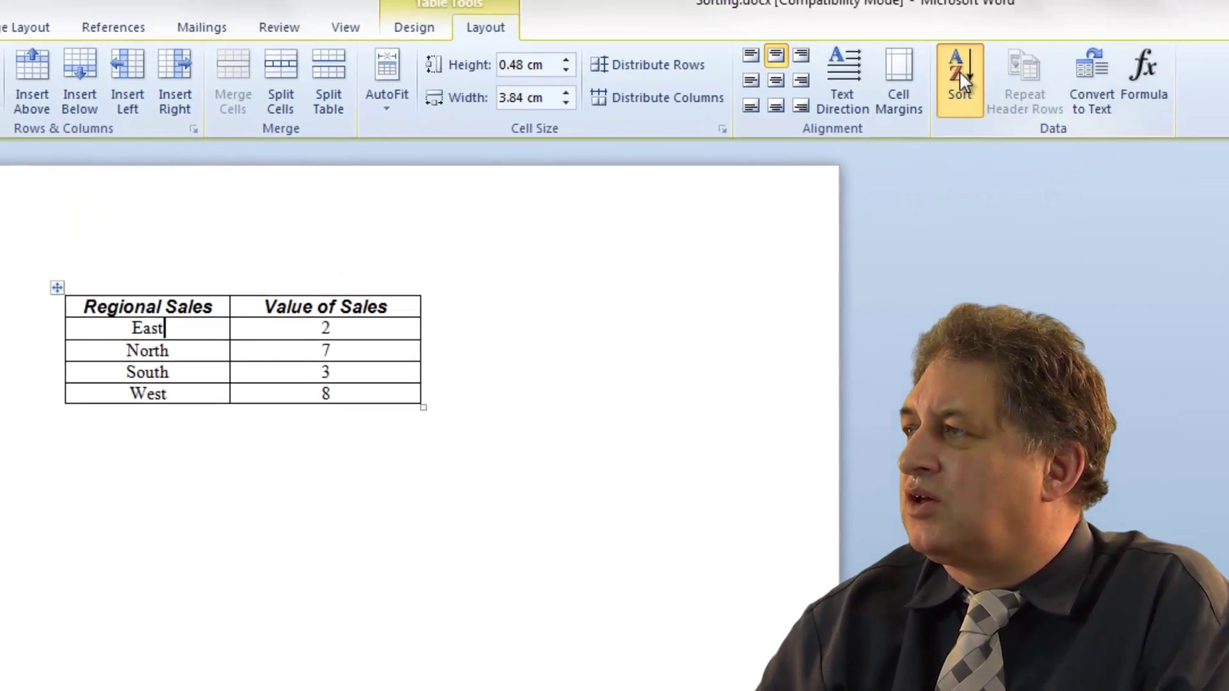
{"action": "left_click", "coordinate": [959, 73]}
{"action": "left_click", "coordinate": [630, 466]}
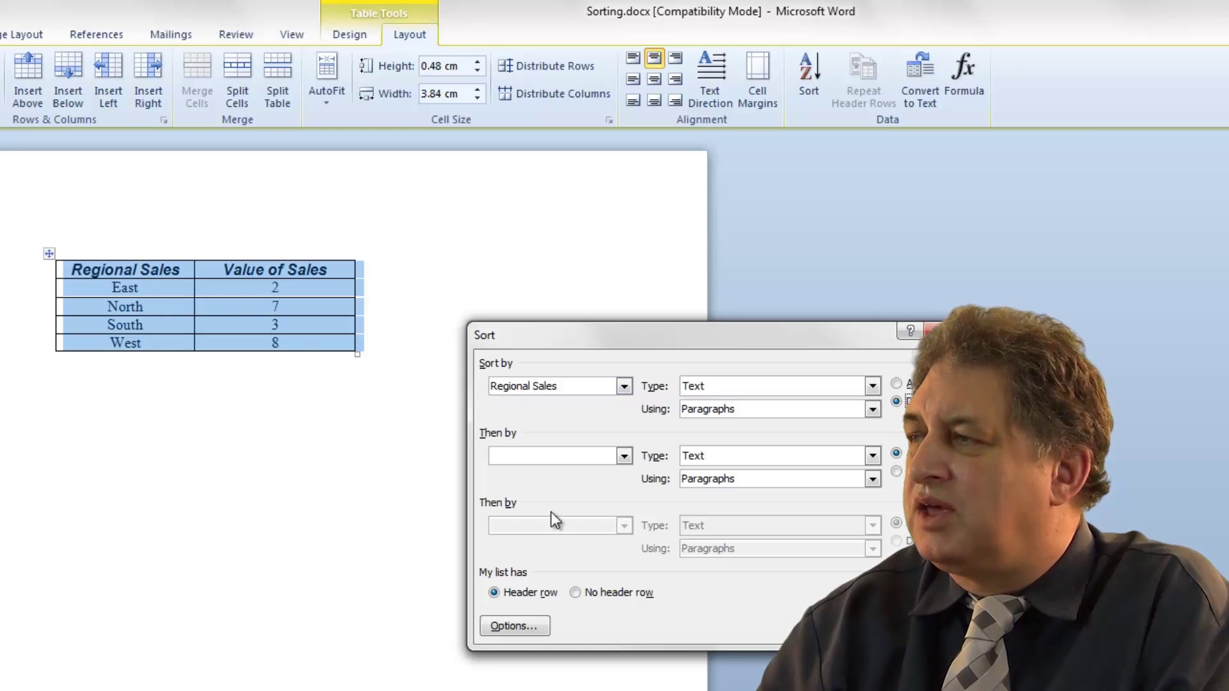
{"action": "left_click", "coordinate": [832, 626]}
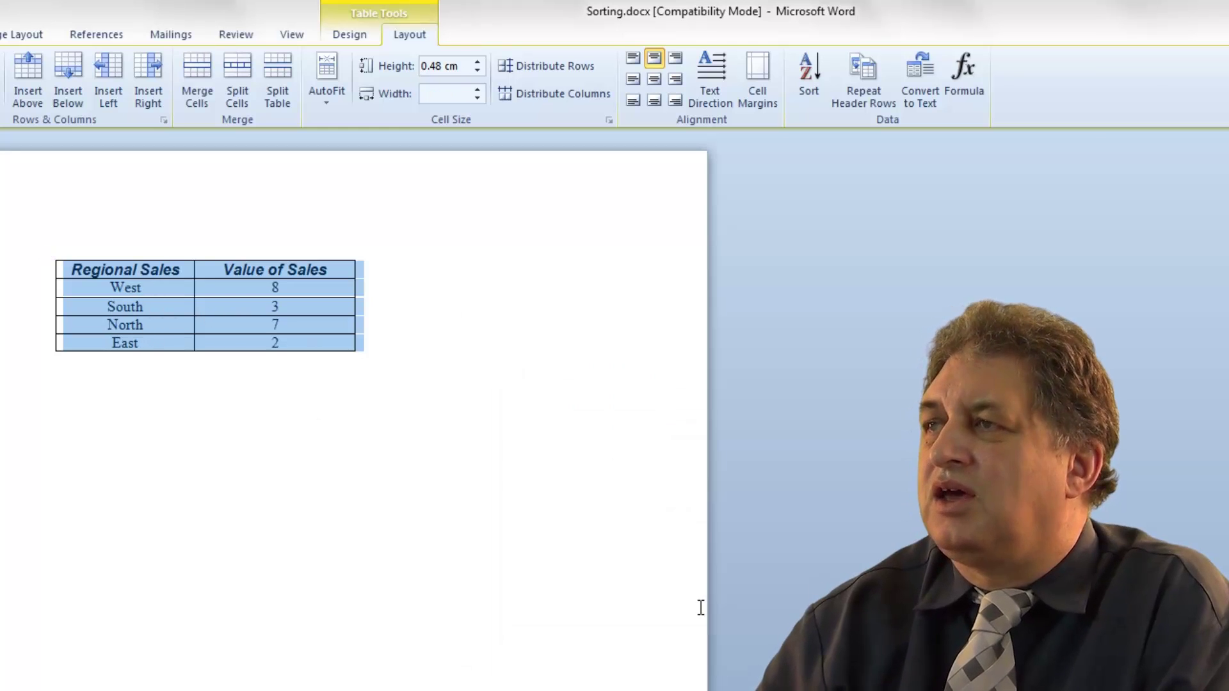
{"action": "left_click", "coordinate": [357, 407]}
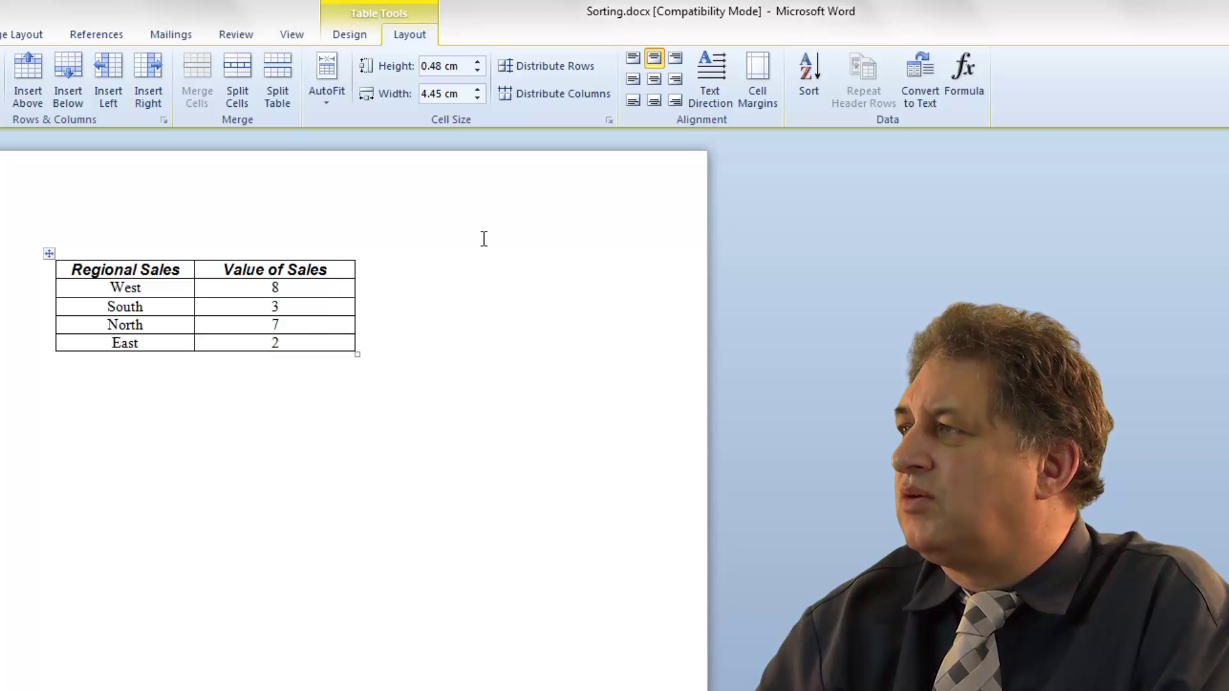
{"action": "left_click", "coordinate": [807, 69]}
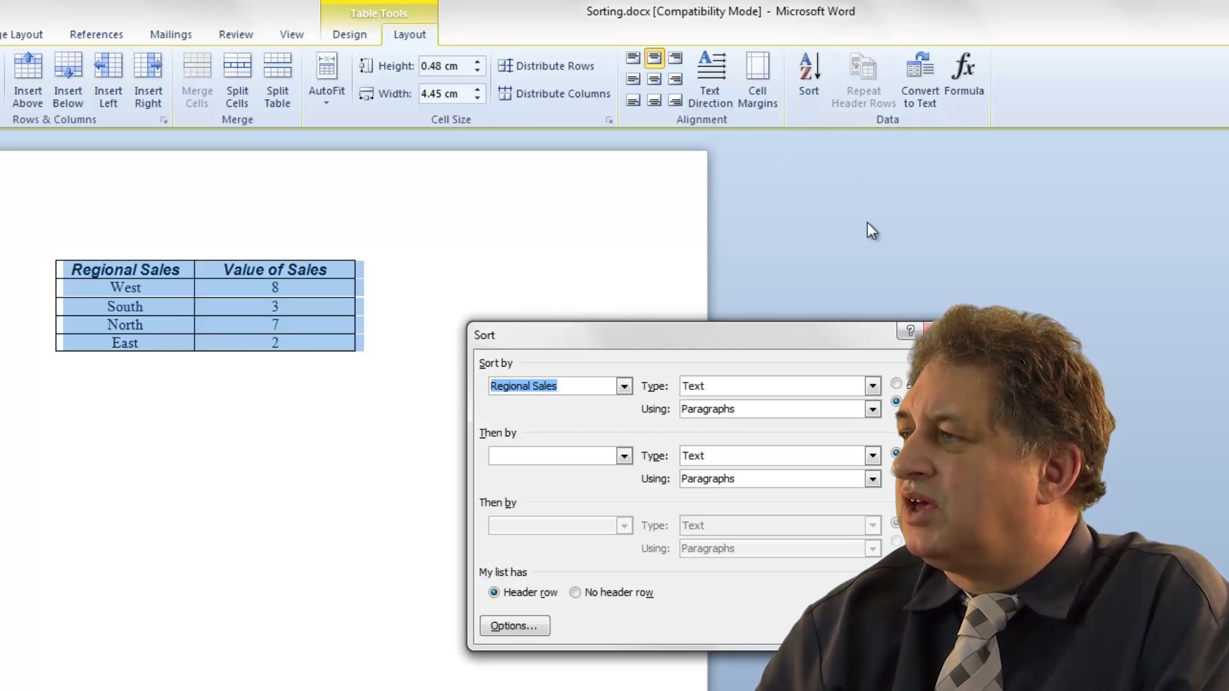
Sort the Regional Sales table ascending by region, then apply a descending sort.
{"action": "key", "text": "alt+a"}
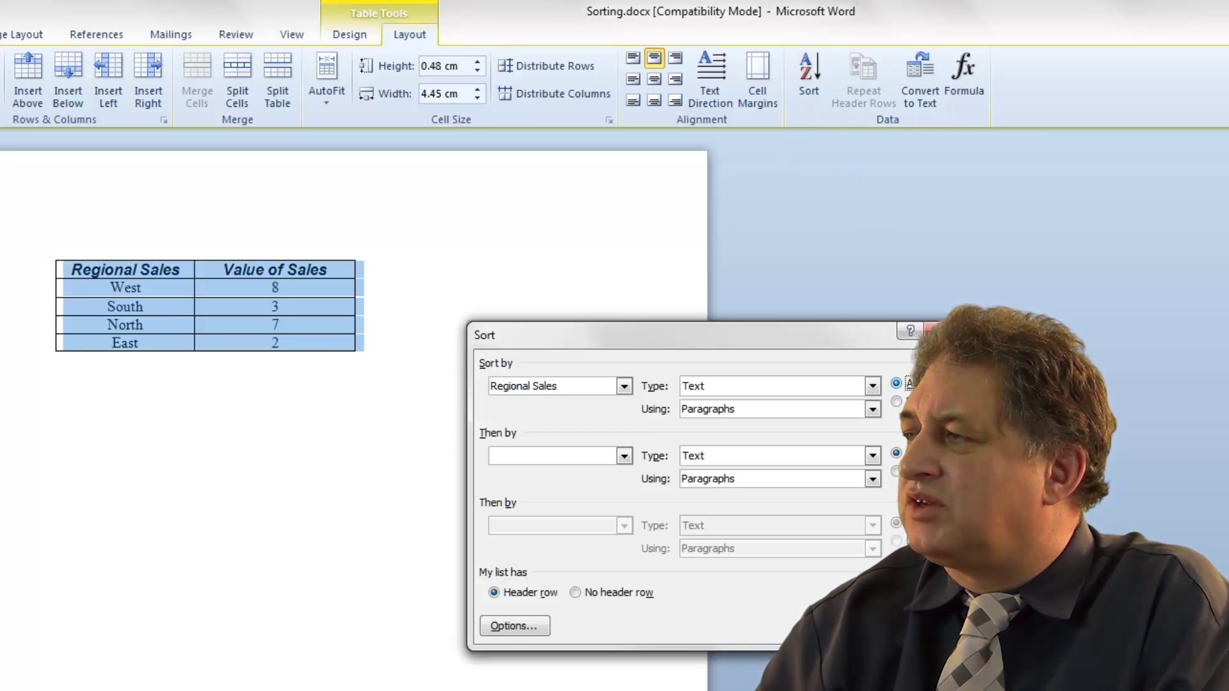
{"action": "key", "text": "alt+a"}
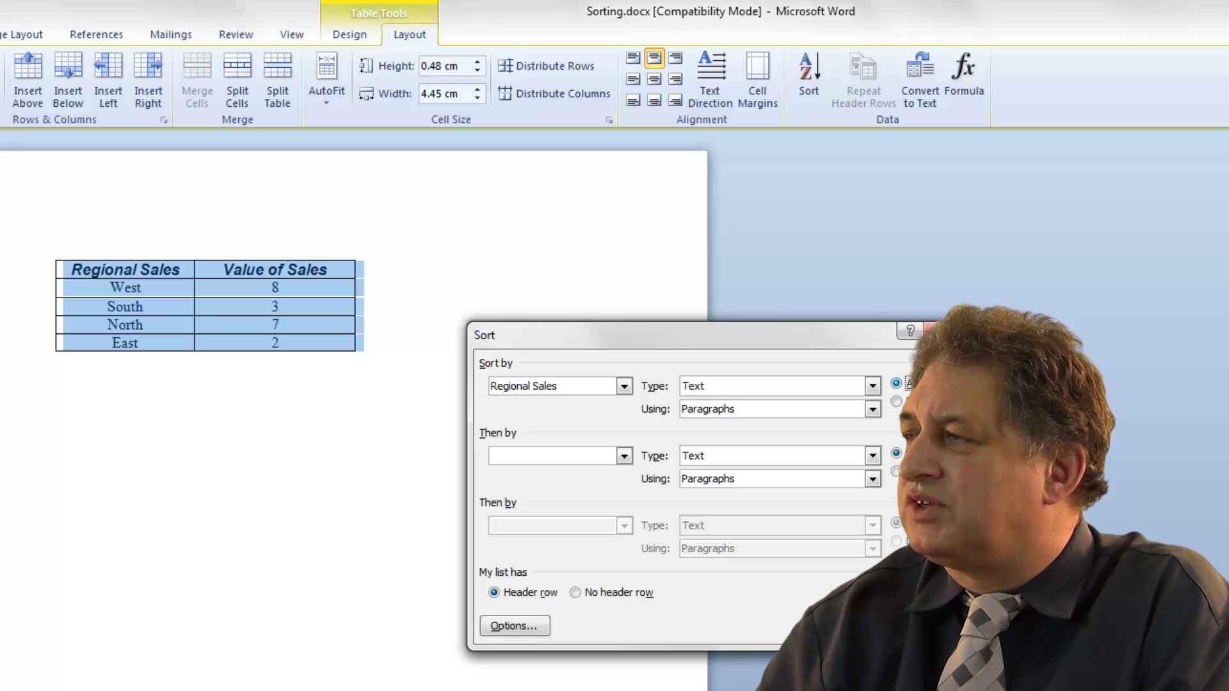
{"action": "key", "text": "Return"}
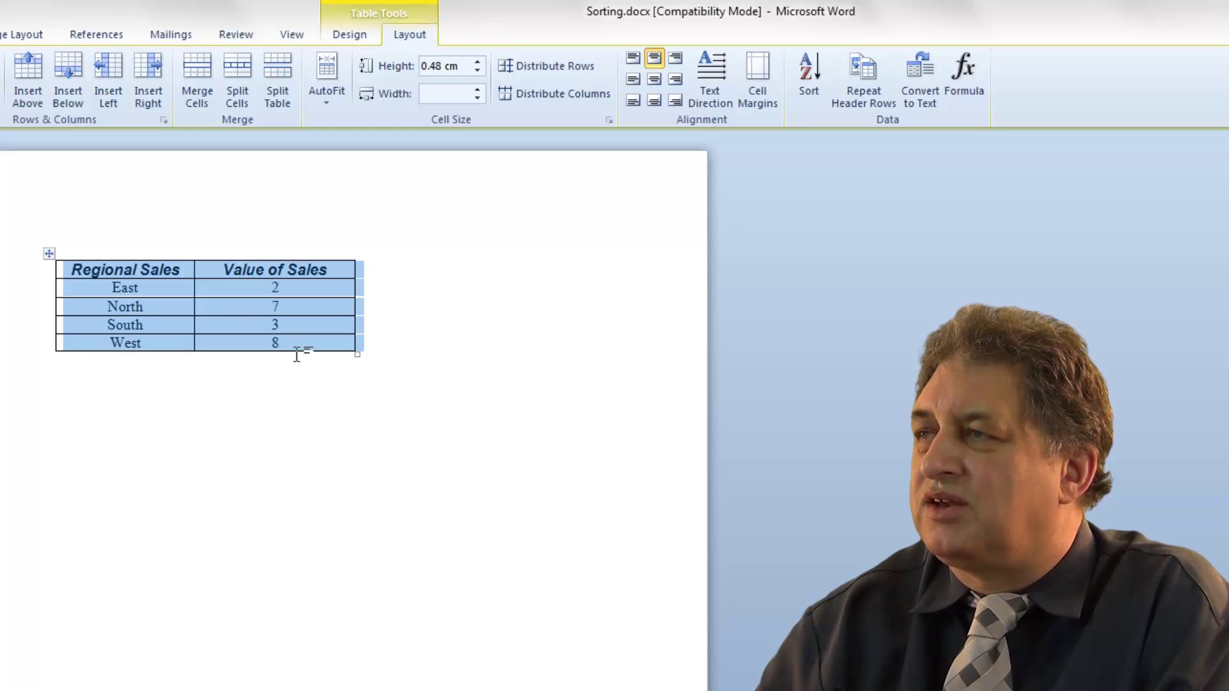
{"action": "left_click", "coordinate": [297, 307]}
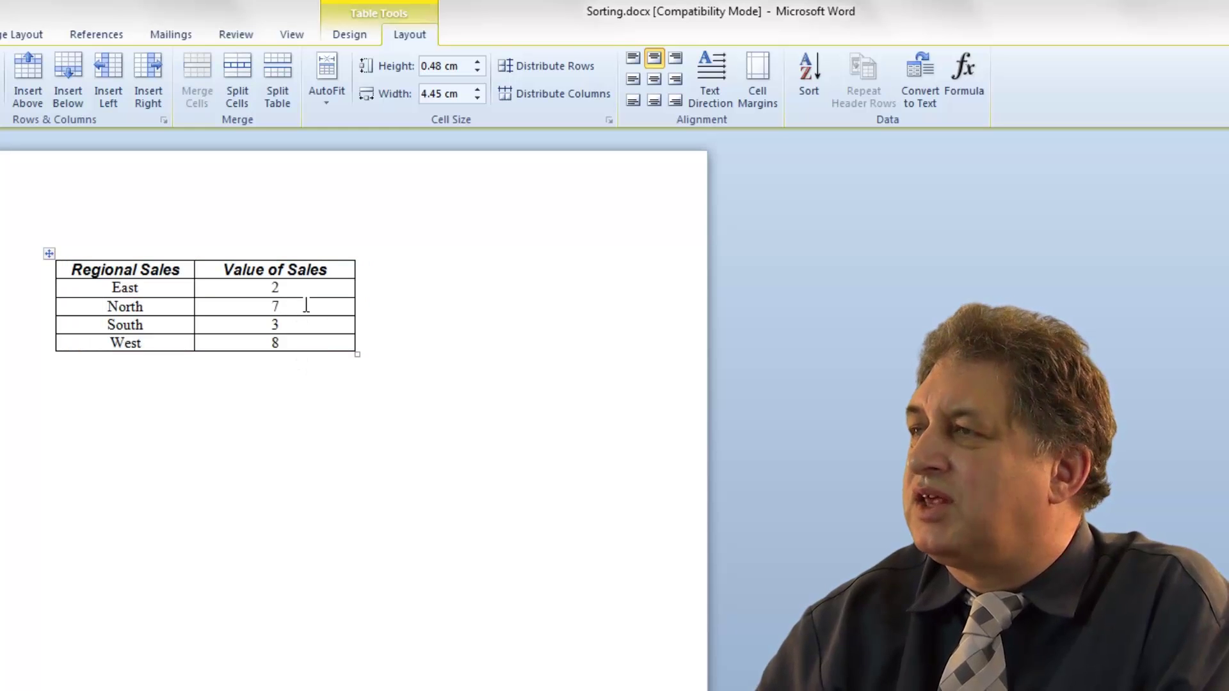
{"action": "left_click", "coordinate": [809, 69]}
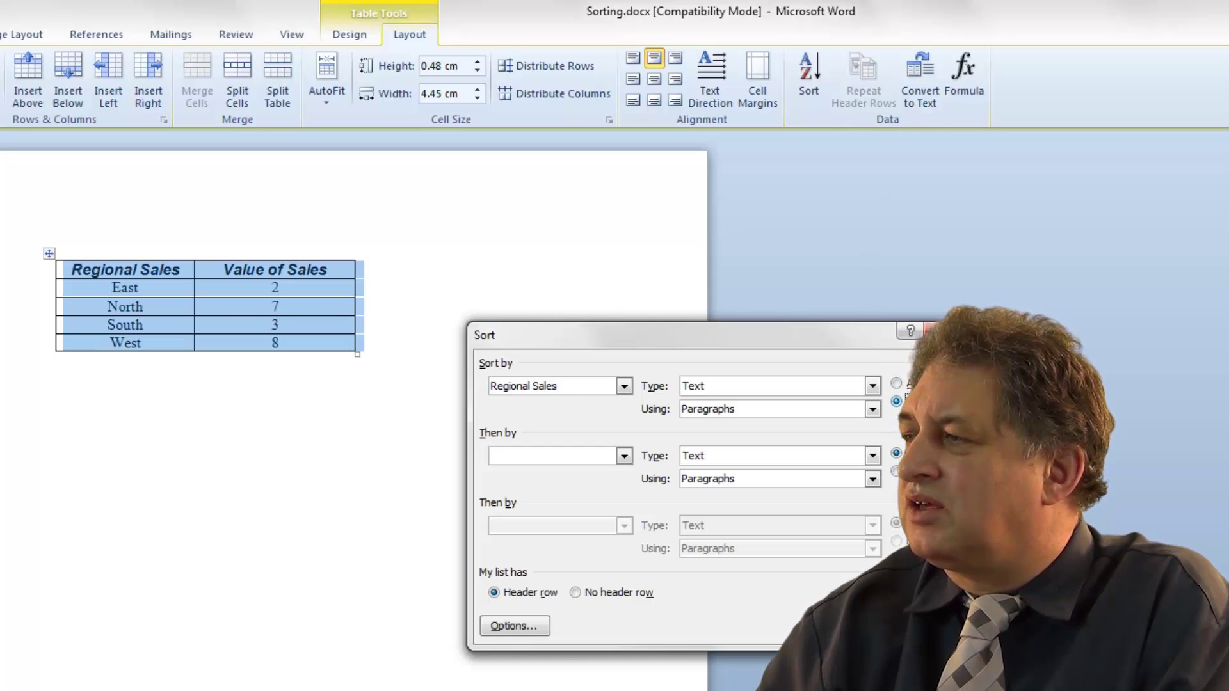
{"action": "key", "text": "Return"}
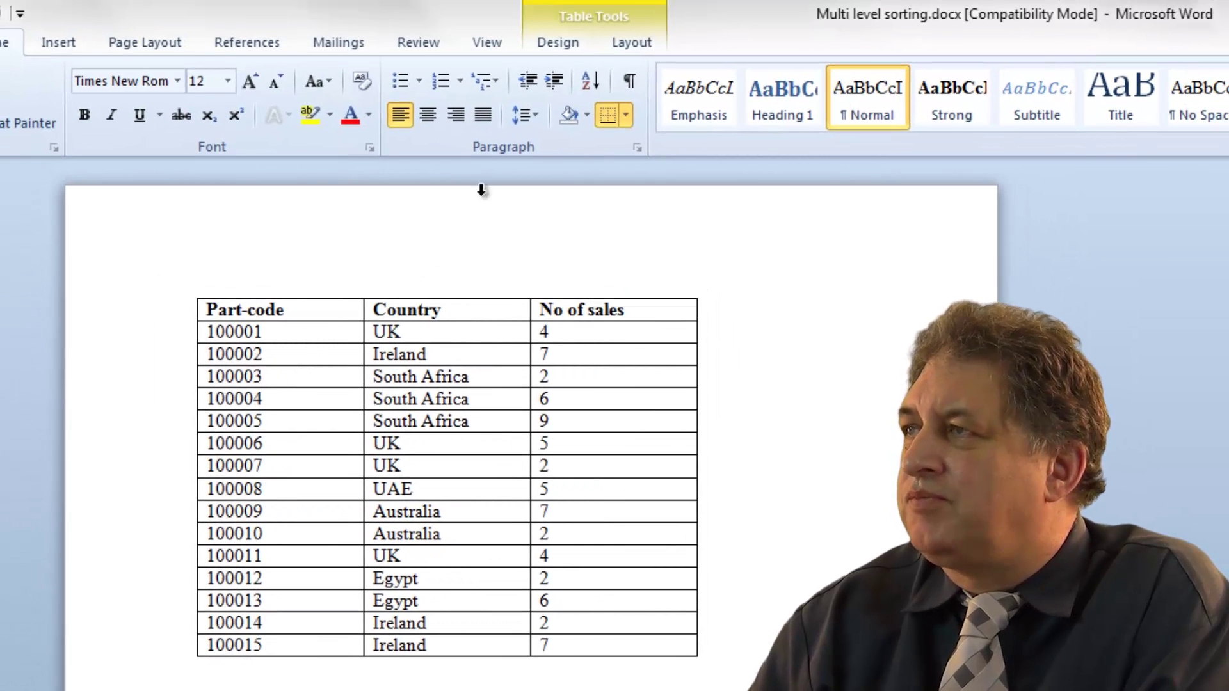
Open the Sort dialog for the parts table from the Table Tools Layout tab.
{"action": "left_click", "coordinate": [632, 43]}
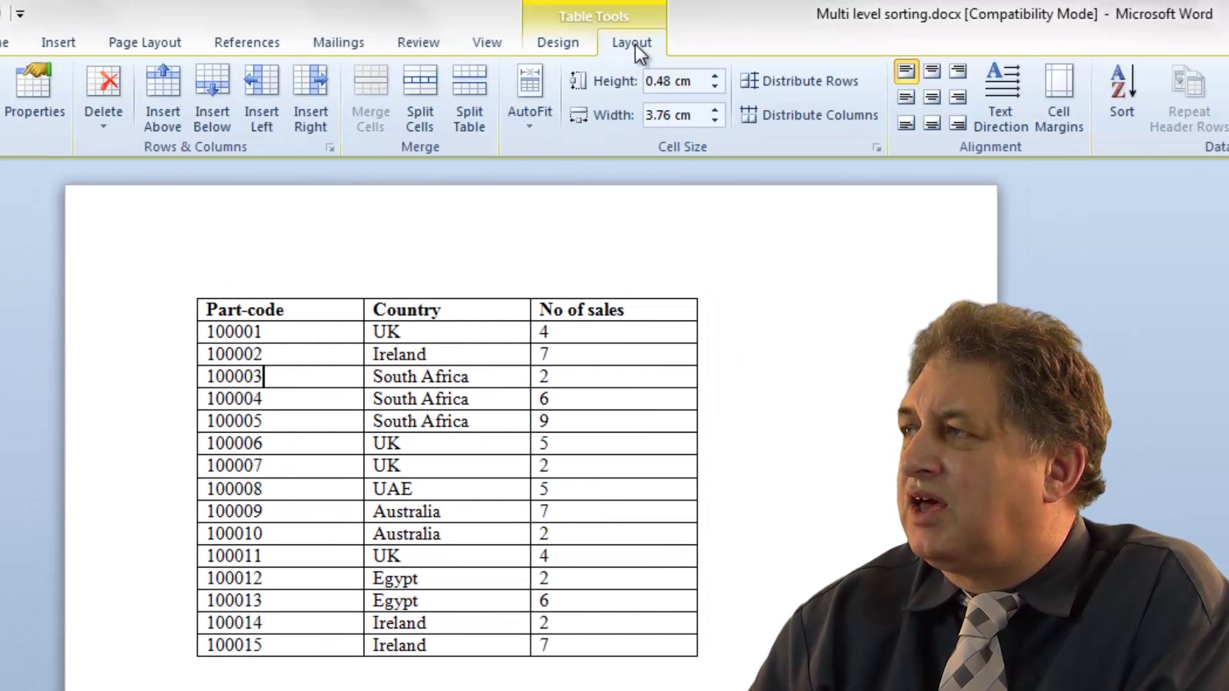
{"action": "left_click", "coordinate": [1121, 82]}
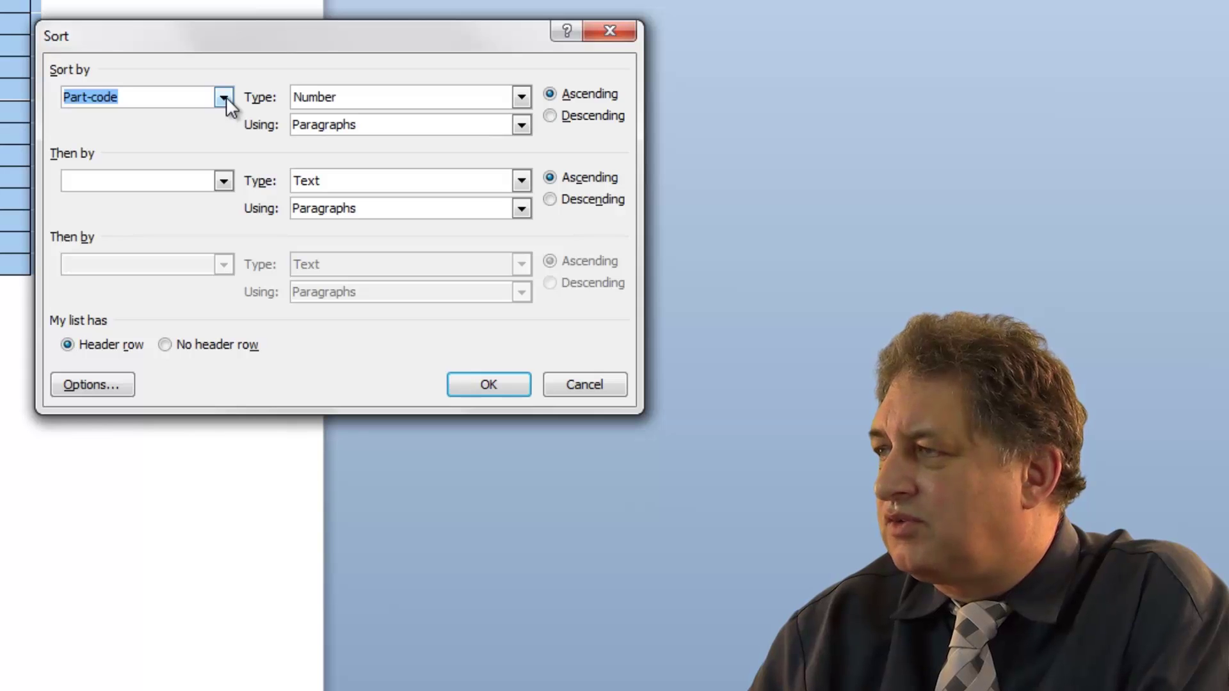
Sort by Country first, then by No of sales.
{"action": "left_click", "coordinate": [224, 97]}
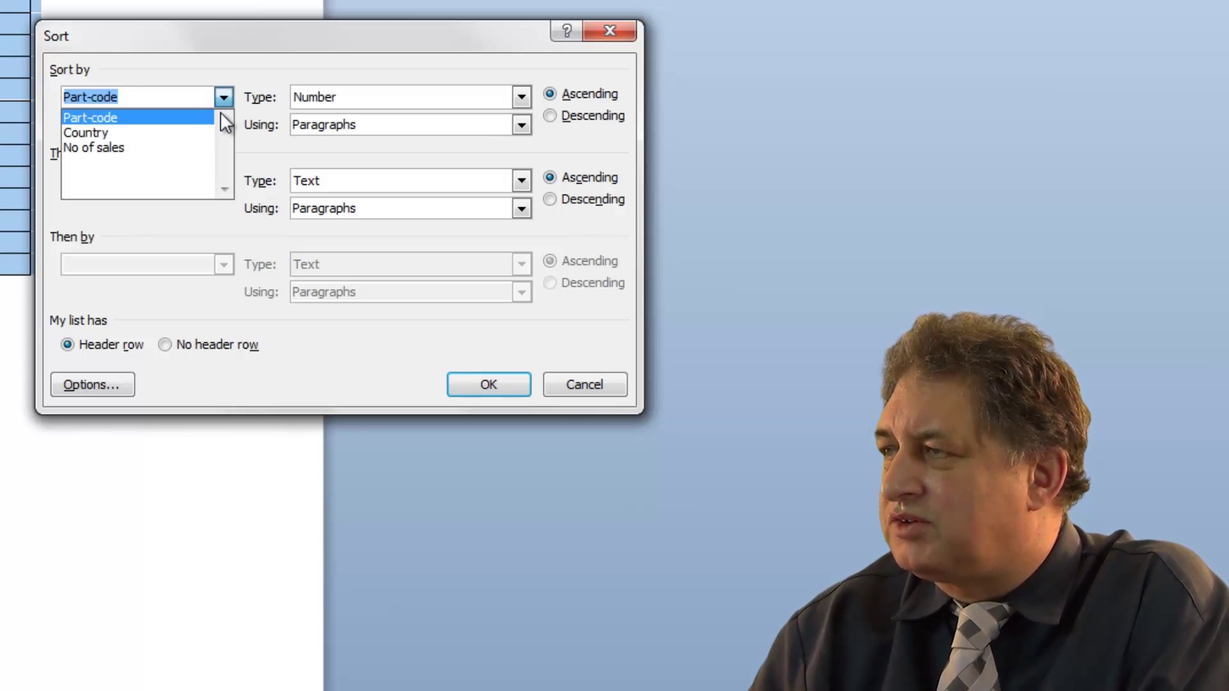
{"action": "left_click", "coordinate": [203, 132]}
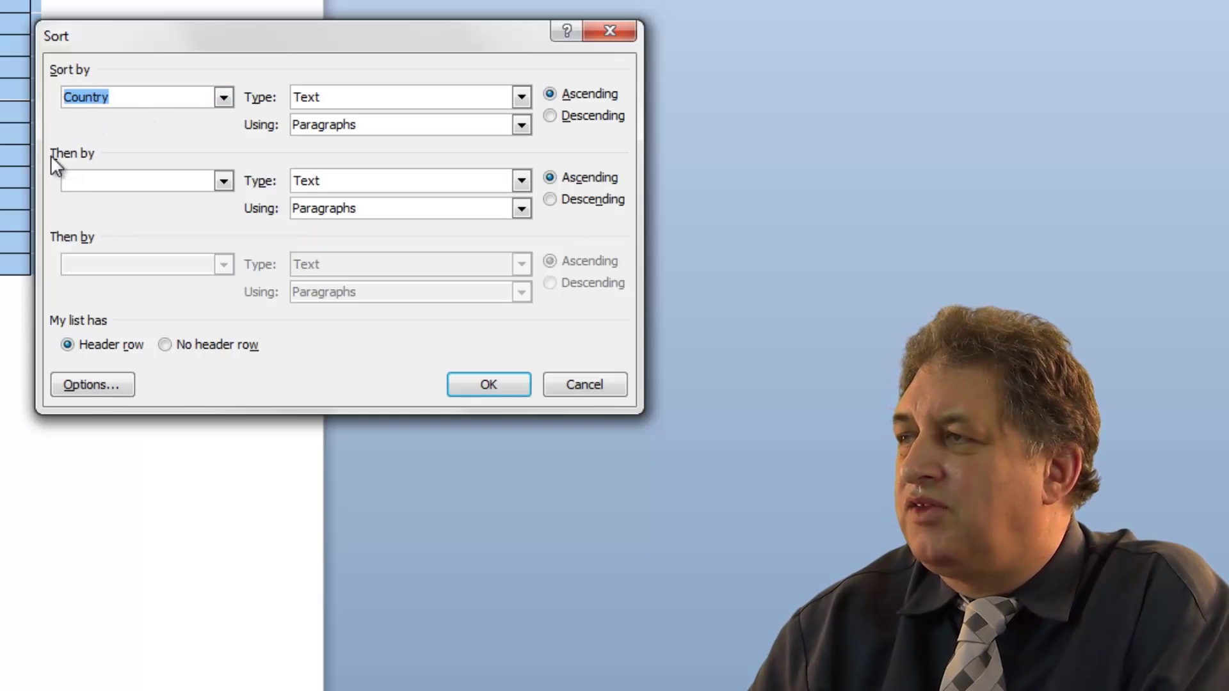
{"action": "left_click", "coordinate": [224, 181]}
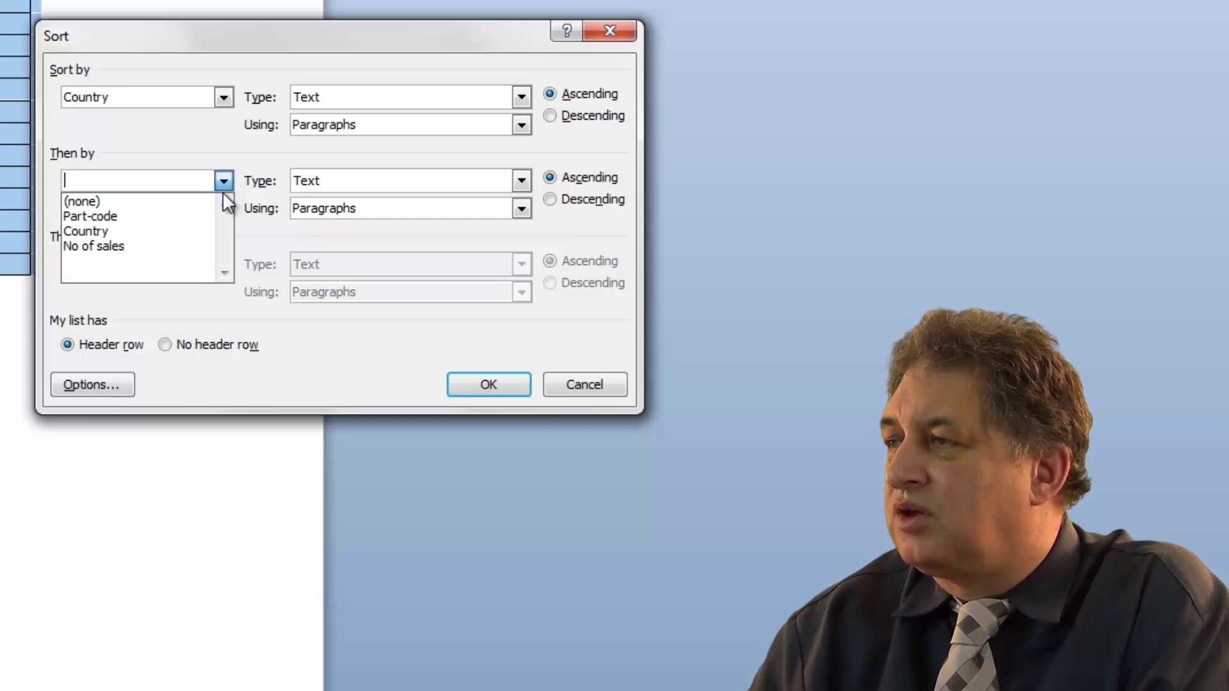
{"action": "left_click", "coordinate": [205, 246]}
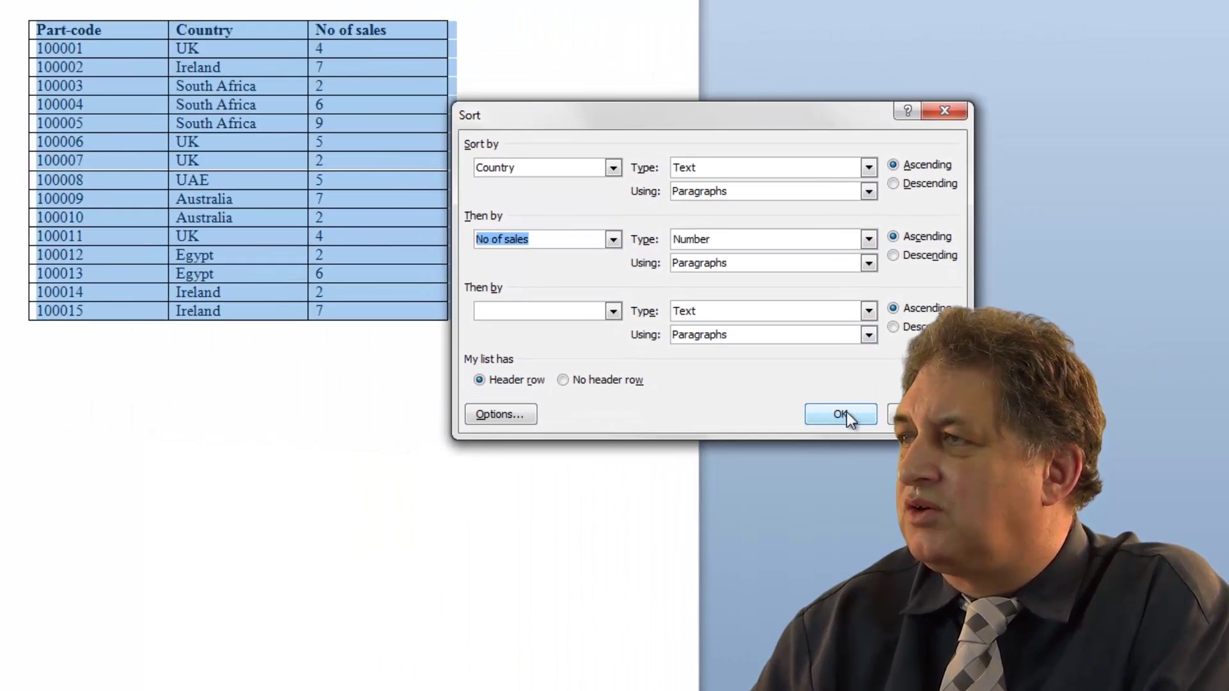
Apply the Country then No of sales sort and check the order of the Australia rows.
{"action": "left_click", "coordinate": [840, 414]}
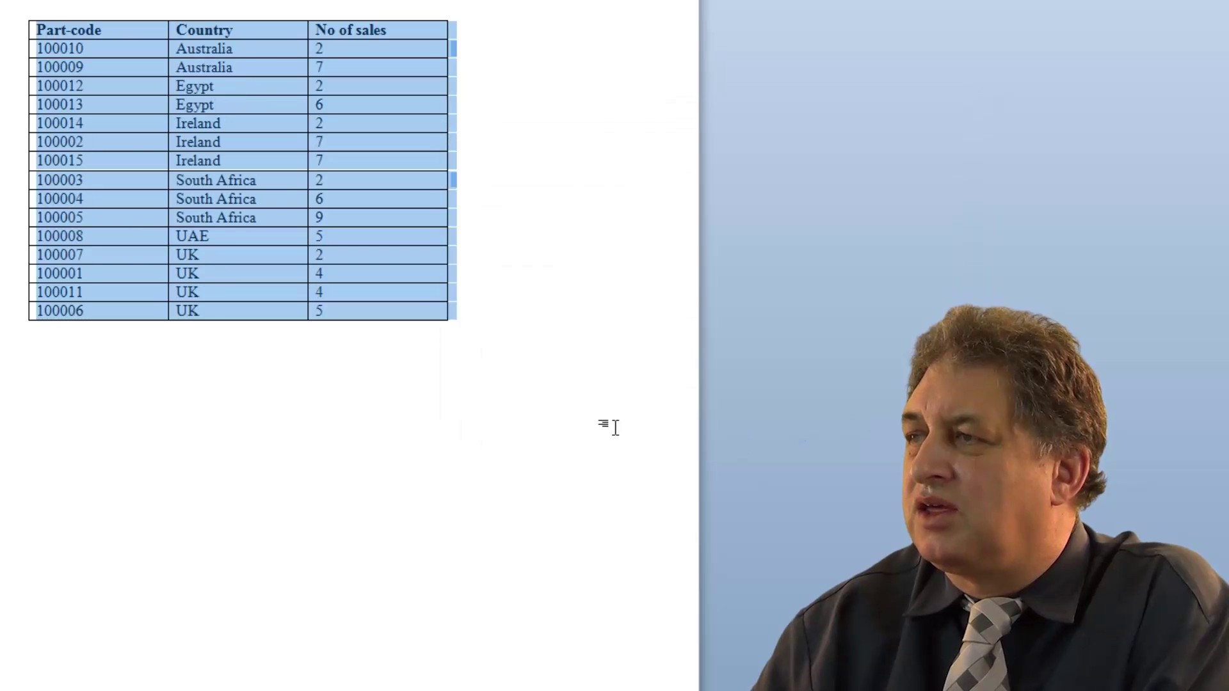
{"action": "left_click", "coordinate": [296, 393]}
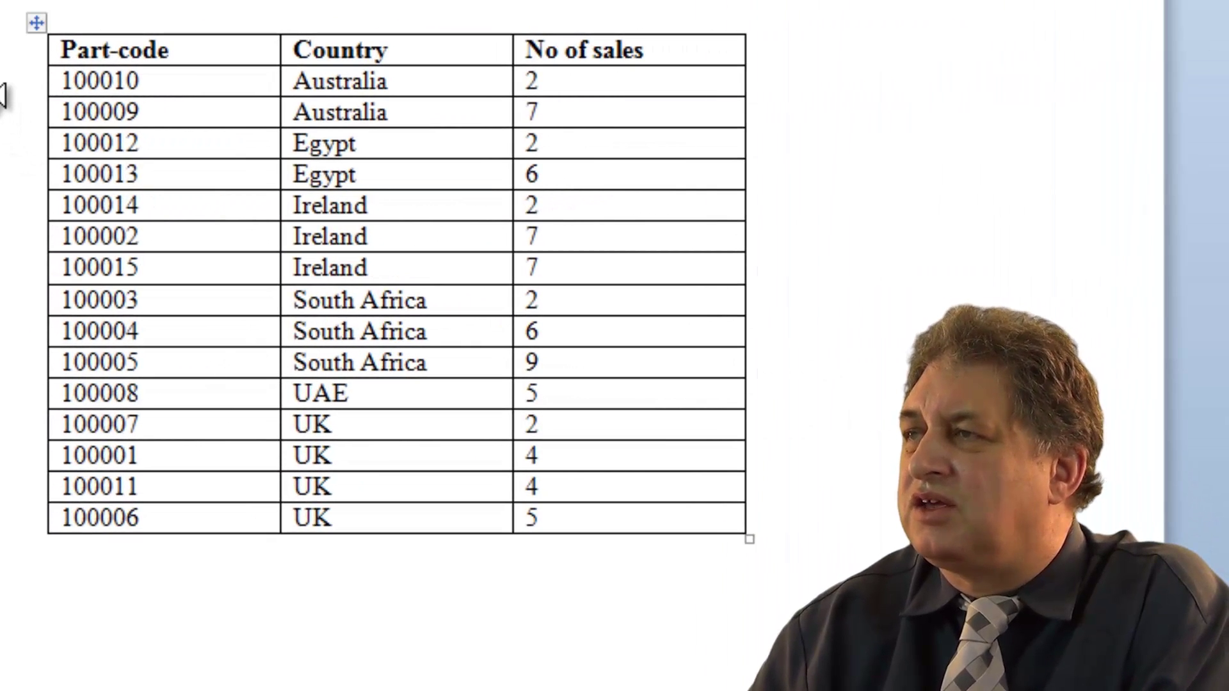
{"action": "left_click_drag", "start_coordinate": [5, 82], "coordinate": [2, 114]}
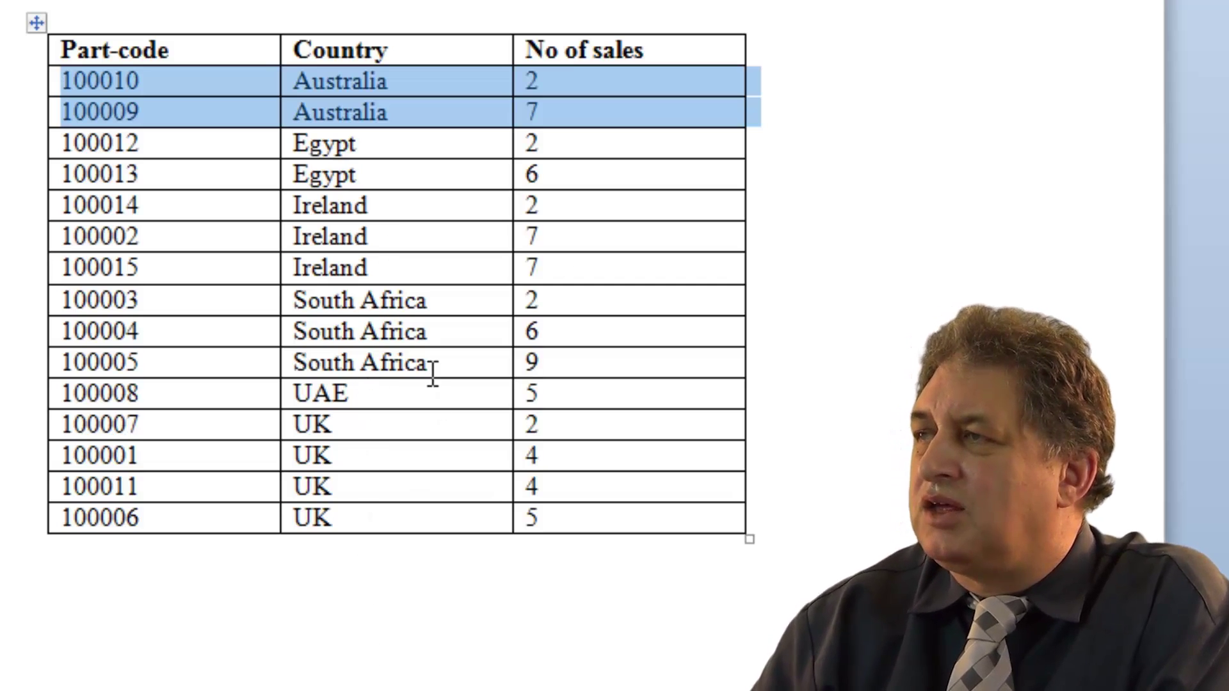
{"action": "left_click", "coordinate": [375, 362]}
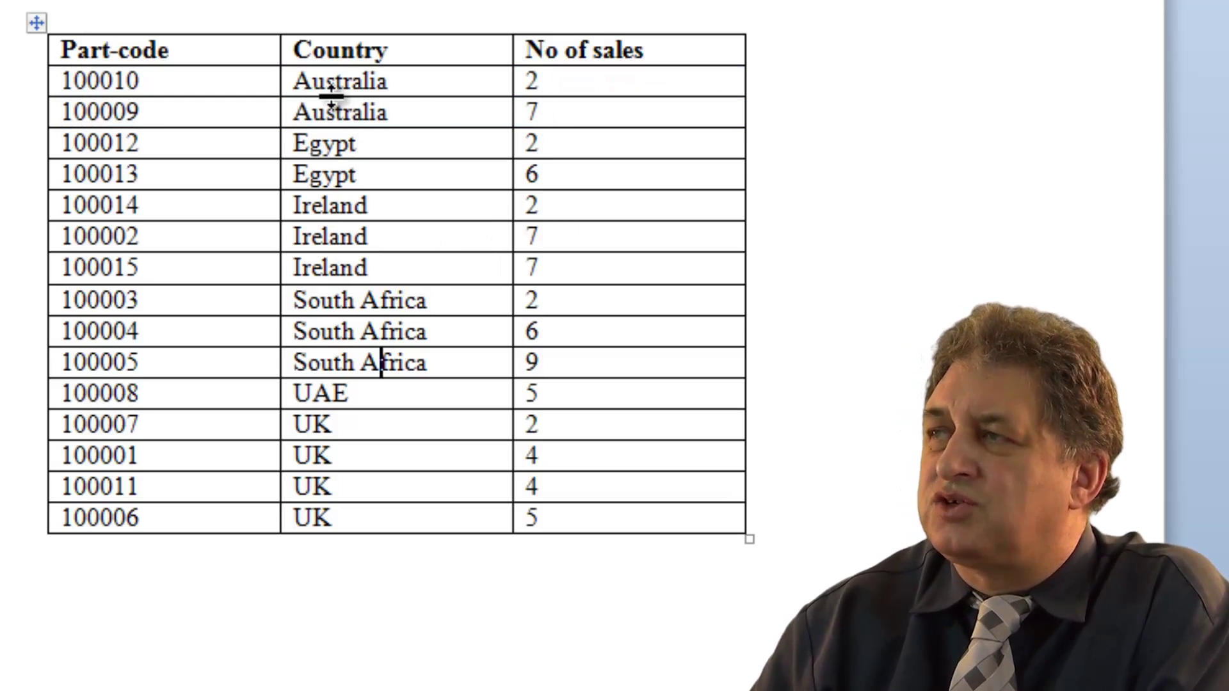
{"action": "left_click", "coordinate": [563, 77]}
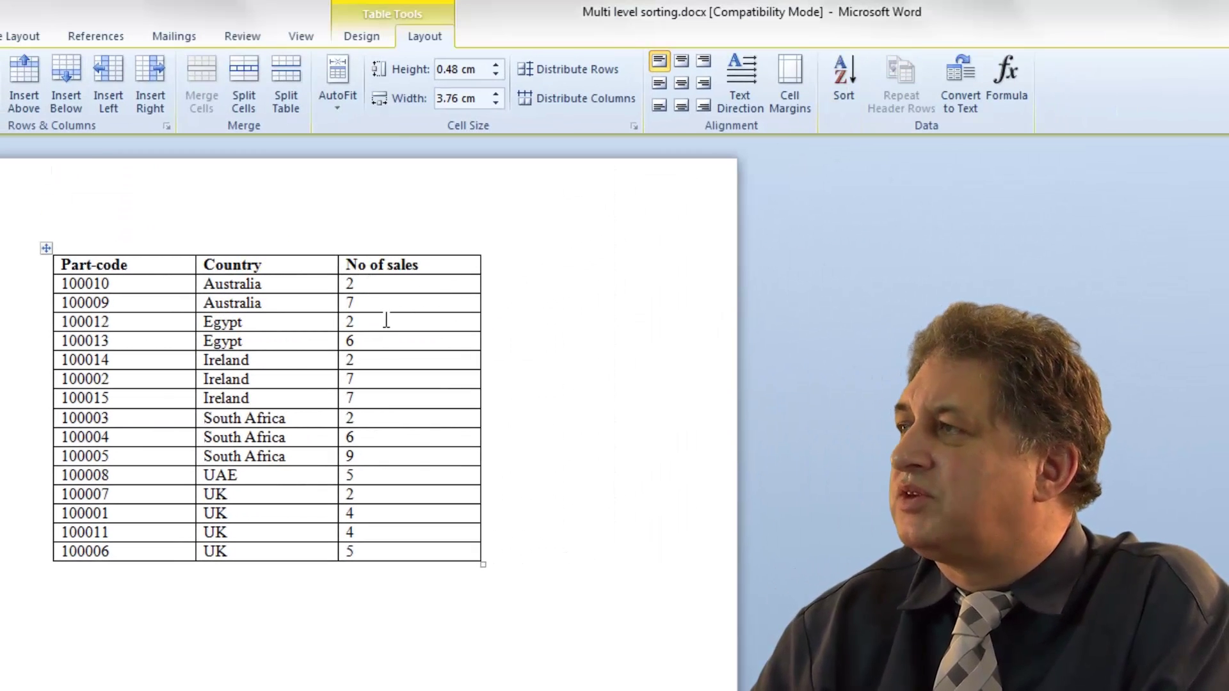
Re-sort the table with No of sales descending within each country.
{"action": "left_click", "coordinate": [843, 80]}
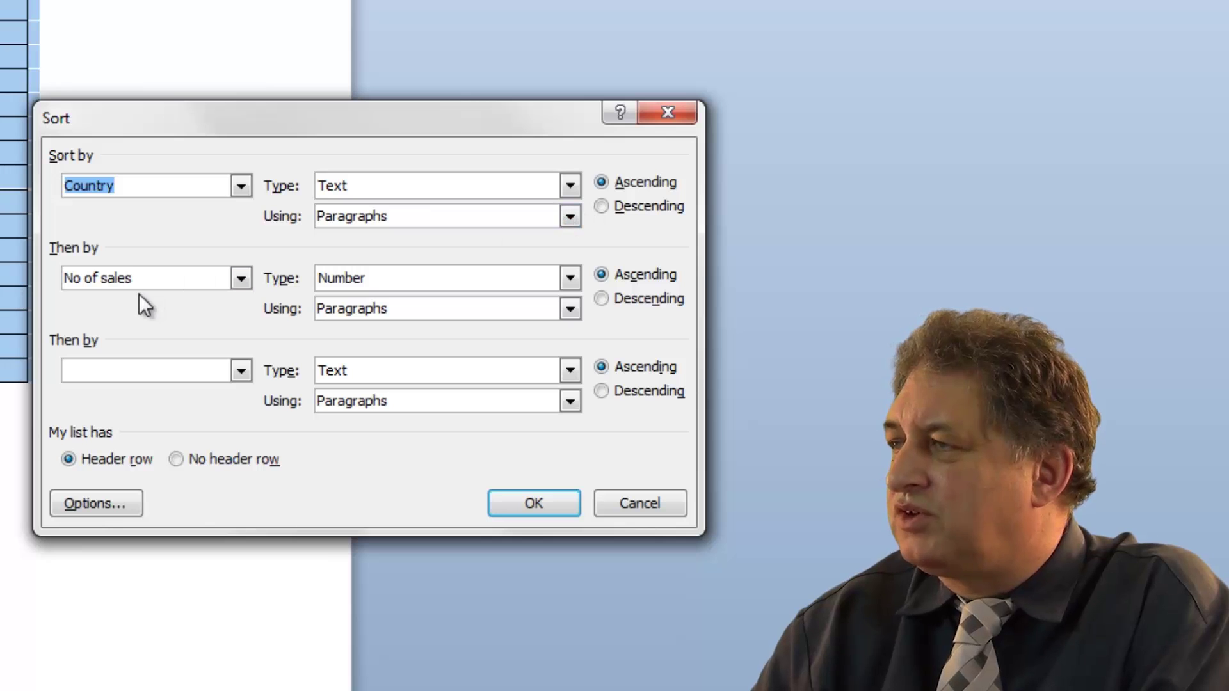
{"action": "left_click", "coordinate": [599, 300]}
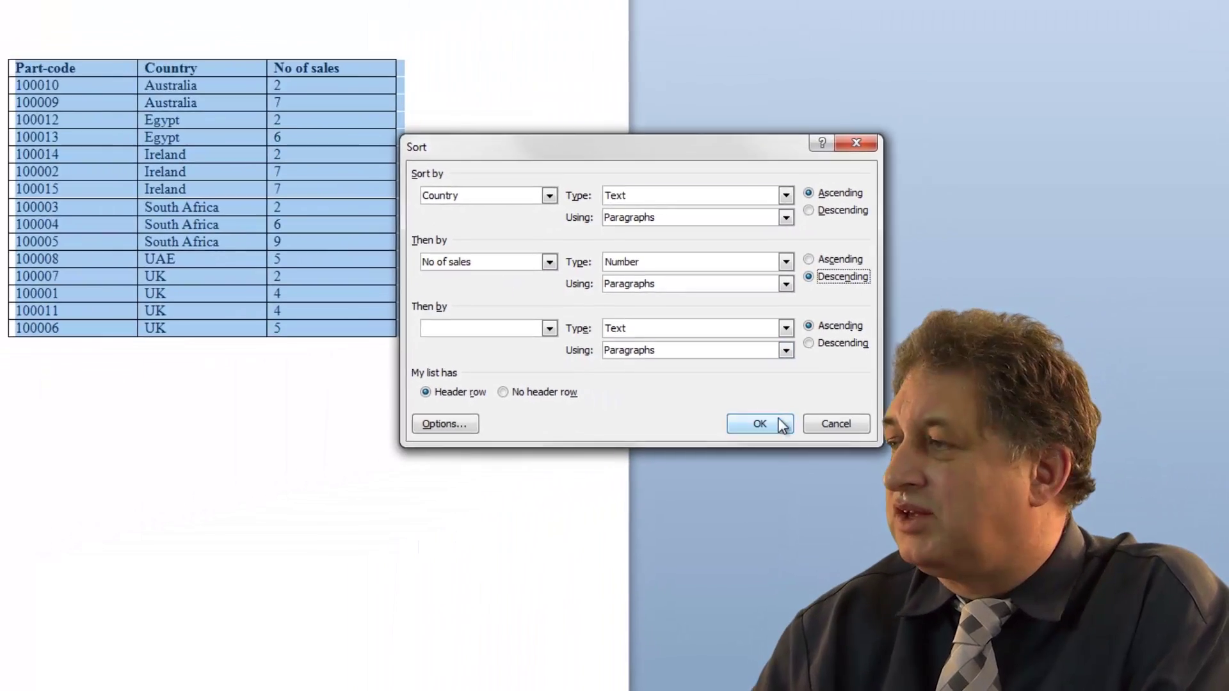
{"action": "left_click", "coordinate": [819, 448]}
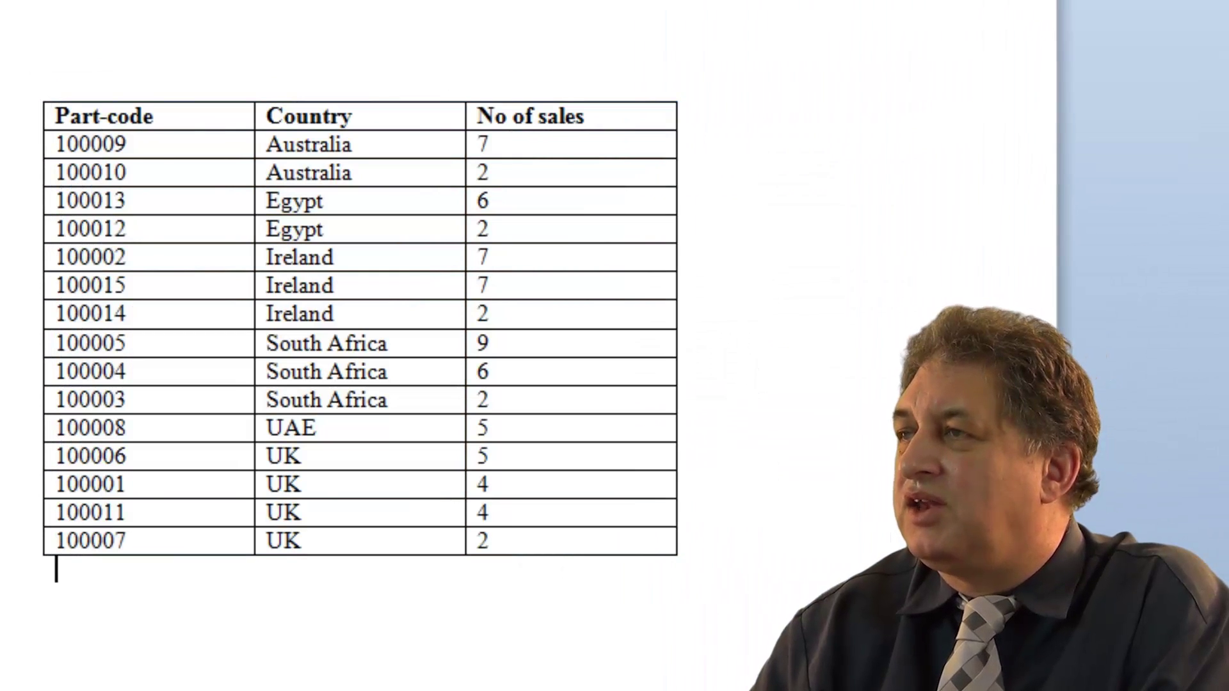
Check the Australia and UK row order, then open Delimited text.docx.
{"action": "left_click_drag", "start_coordinate": [39, 145], "coordinate": [38, 173]}
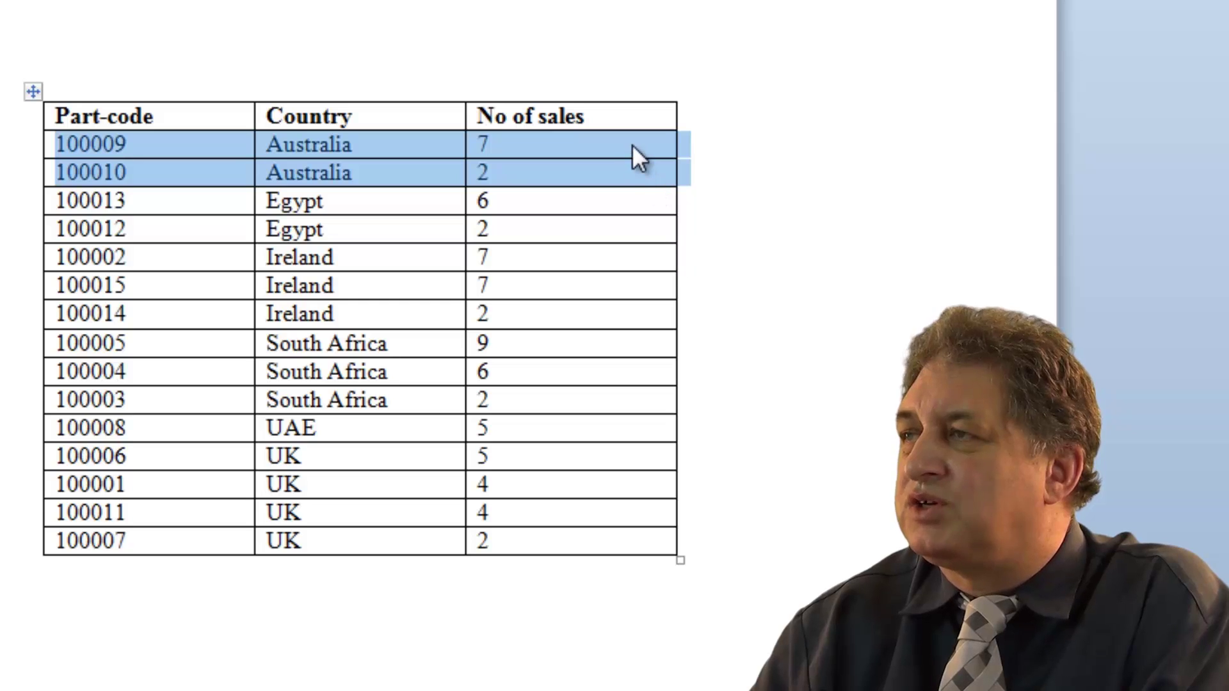
{"action": "left_click", "coordinate": [56, 570]}
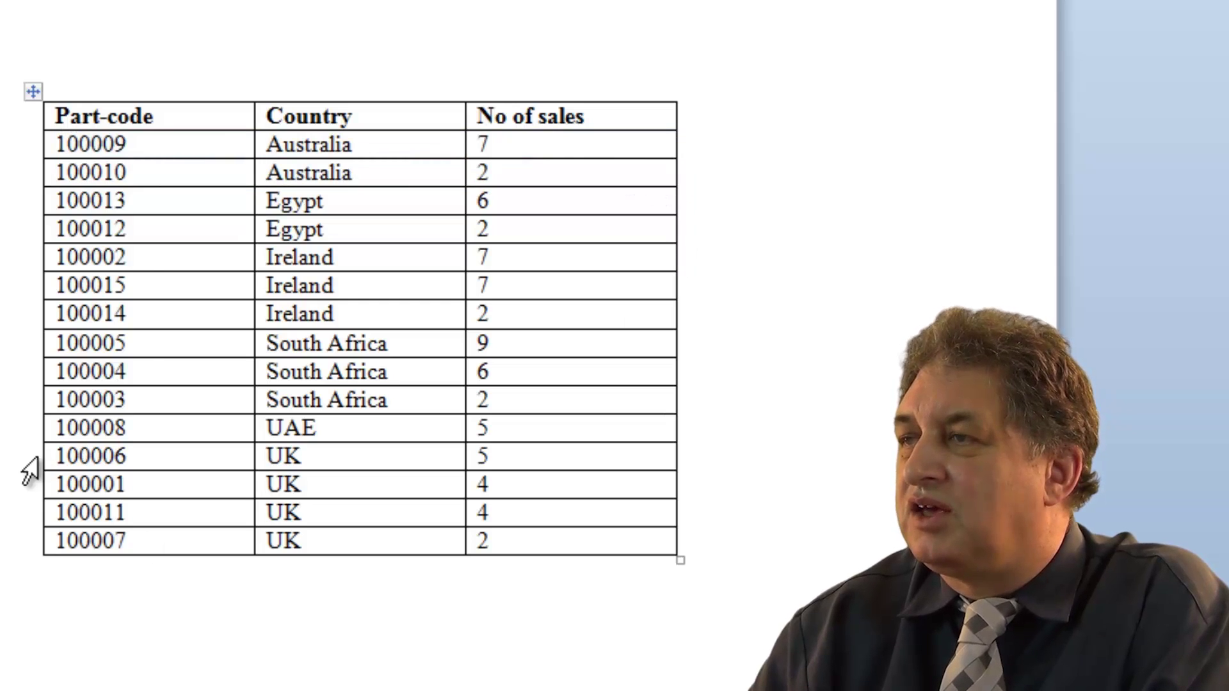
{"action": "left_click_drag", "start_coordinate": [4, 457], "coordinate": [5, 540]}
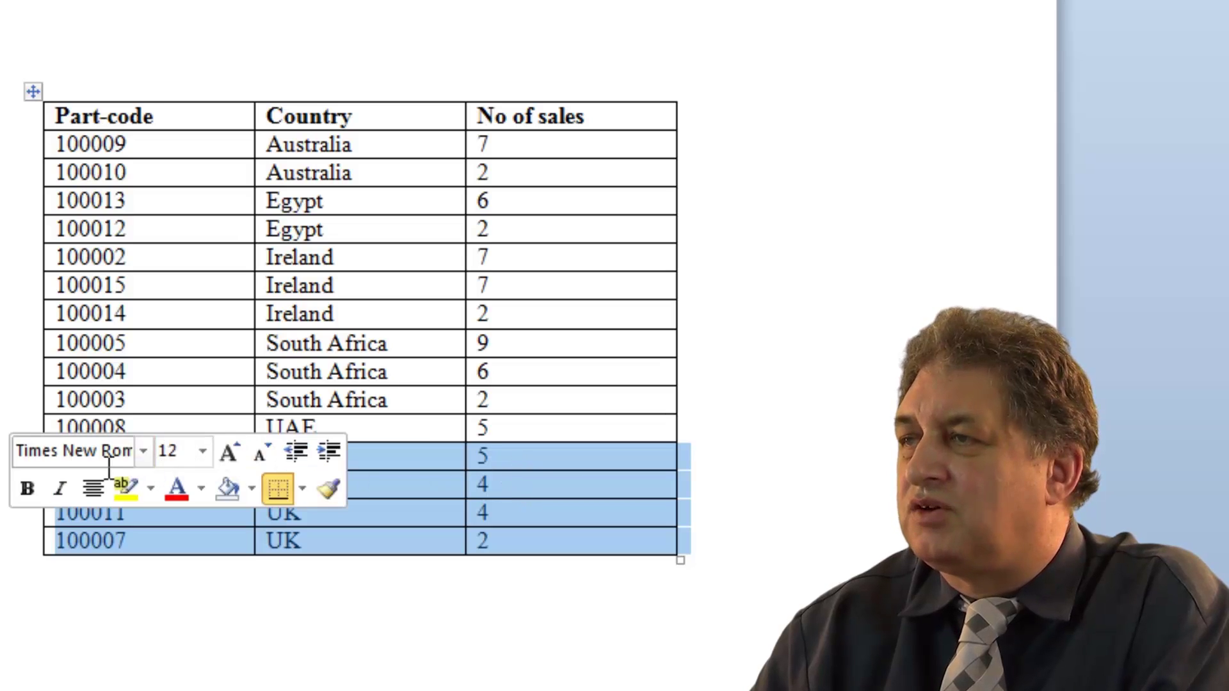
{"action": "left_click", "coordinate": [90, 675]}
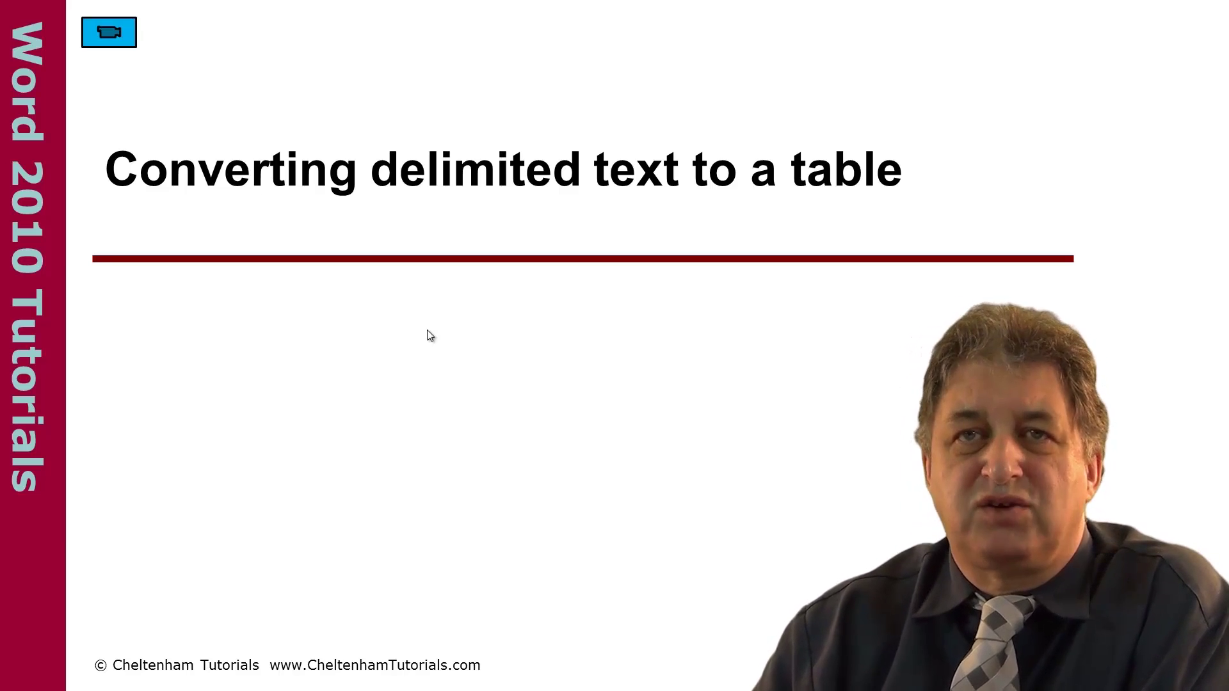
{"action": "left_click", "coordinate": [107, 38]}
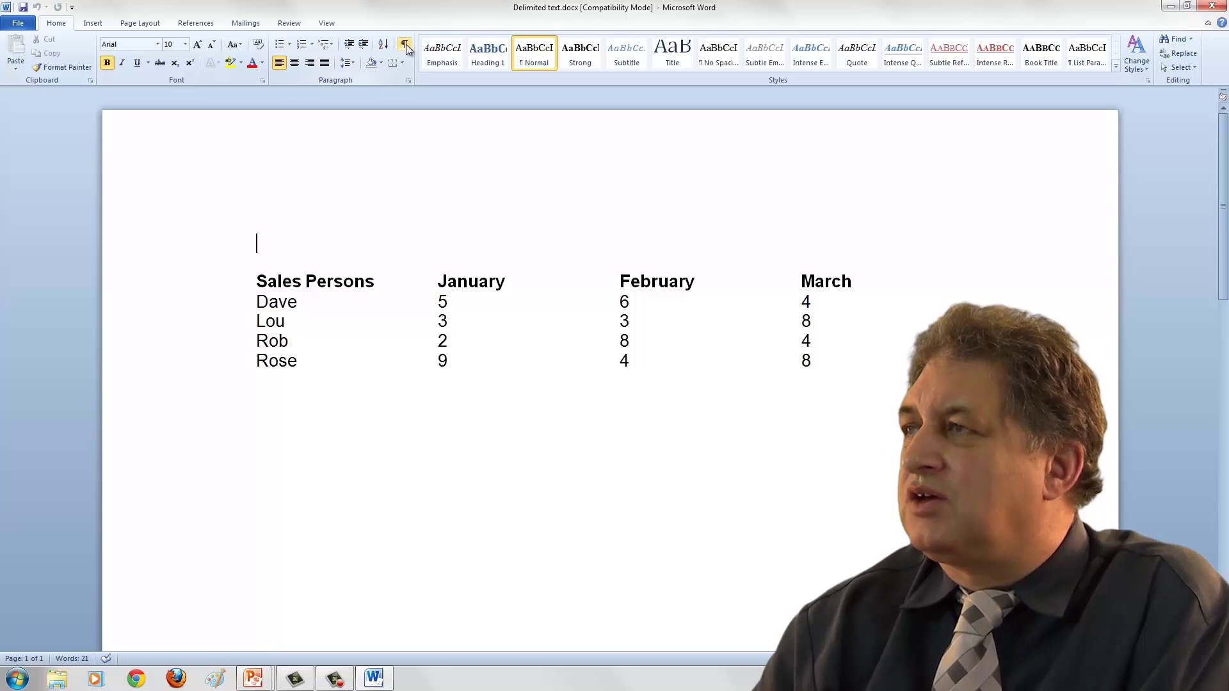
Confirm the tab separators with Show/Hide ¶, then select the Sales Persons lines through Rose.
{"action": "left_click", "coordinate": [404, 44]}
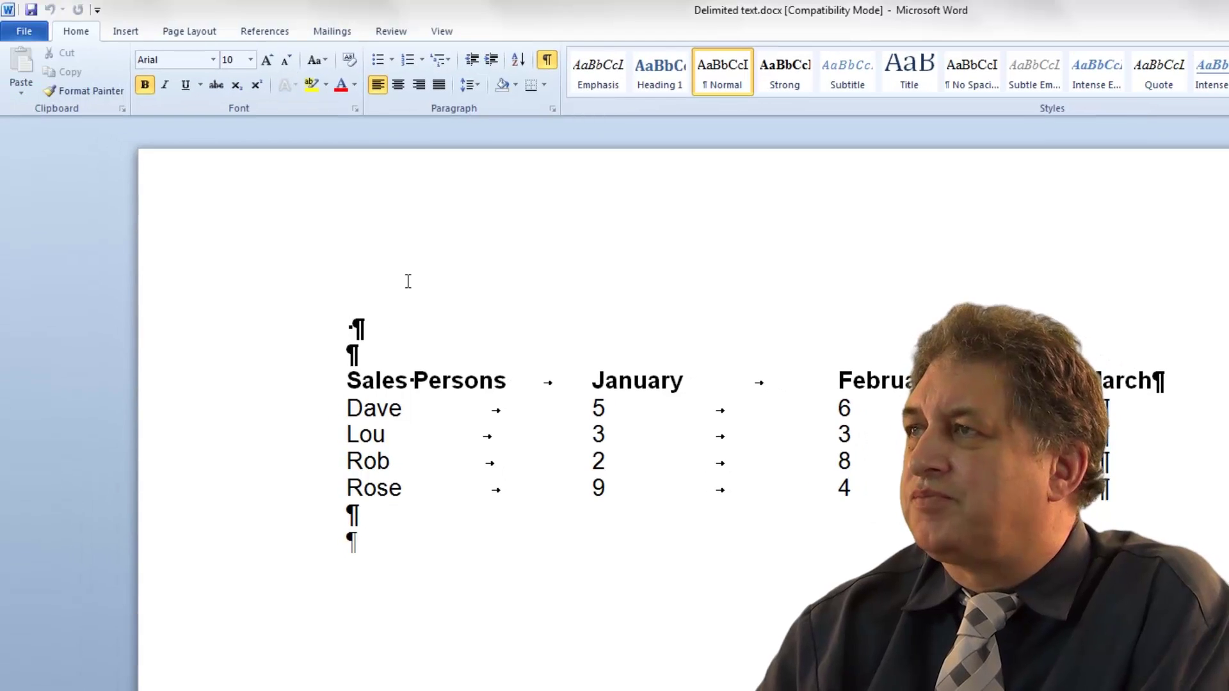
{"action": "left_click", "coordinate": [548, 60]}
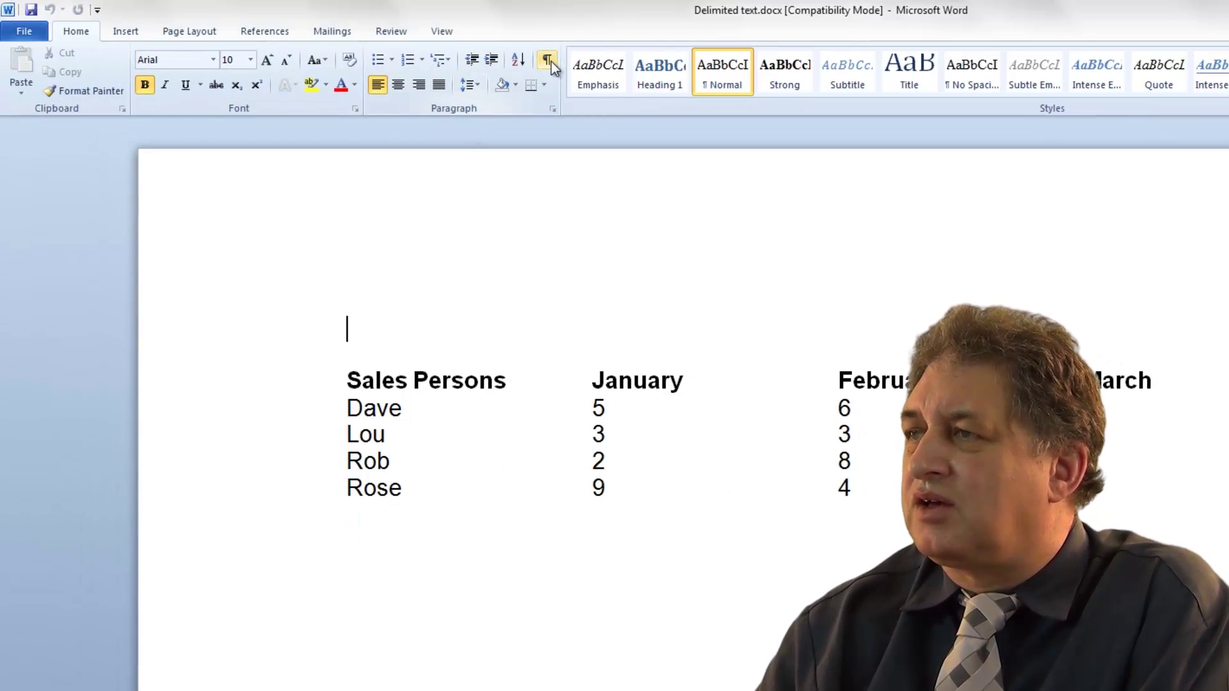
{"action": "left_click", "coordinate": [275, 393]}
{"action": "left_click_drag", "start_coordinate": [276, 393], "coordinate": [272, 497]}
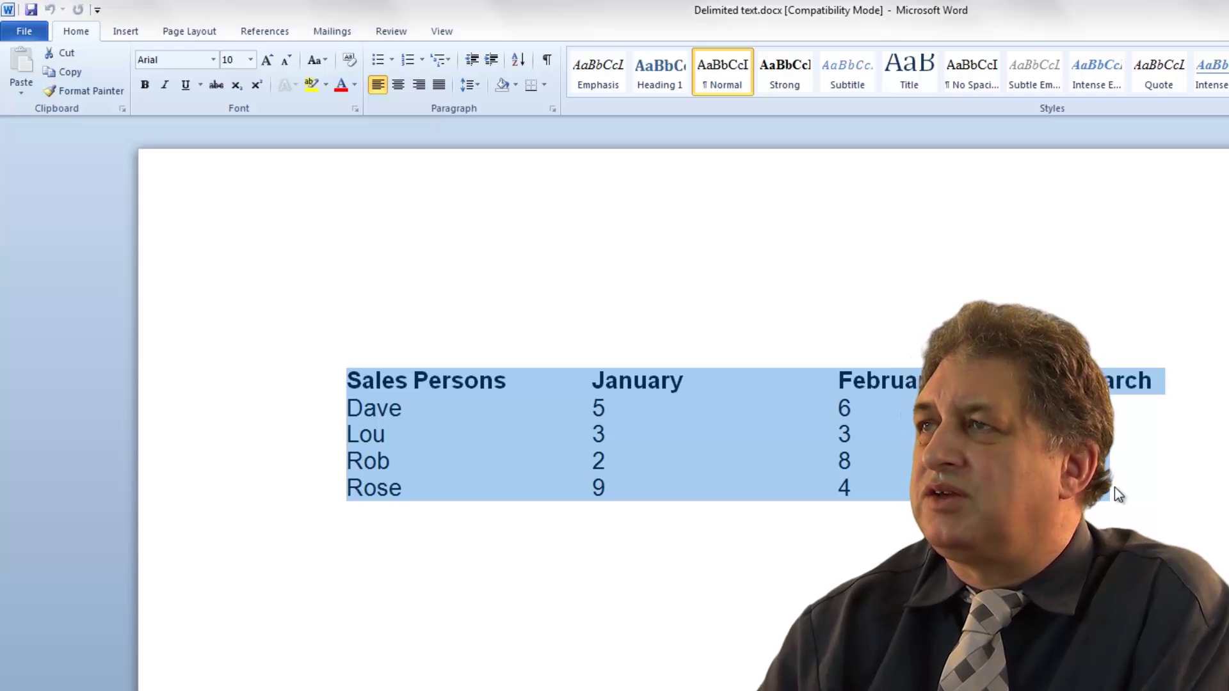
Convert the selected sales text to a four-column table separated at tabs.
{"action": "left_click", "coordinate": [125, 36]}
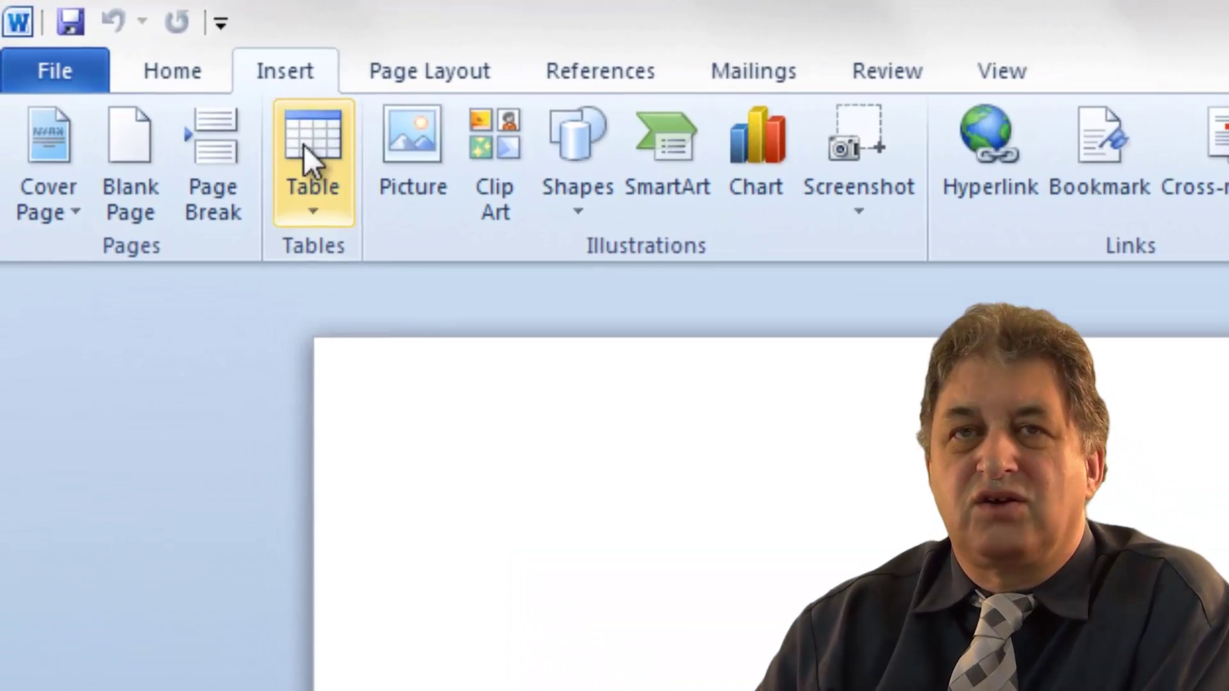
{"action": "left_click", "coordinate": [225, 104]}
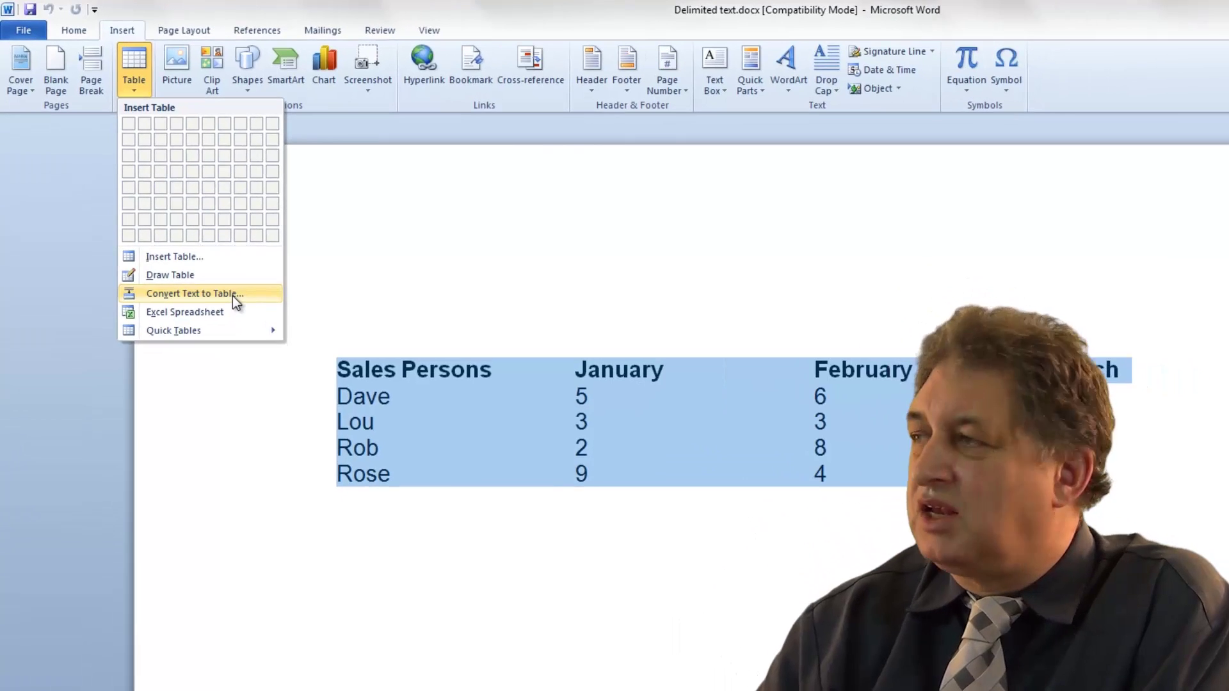
{"action": "left_click", "coordinate": [246, 310]}
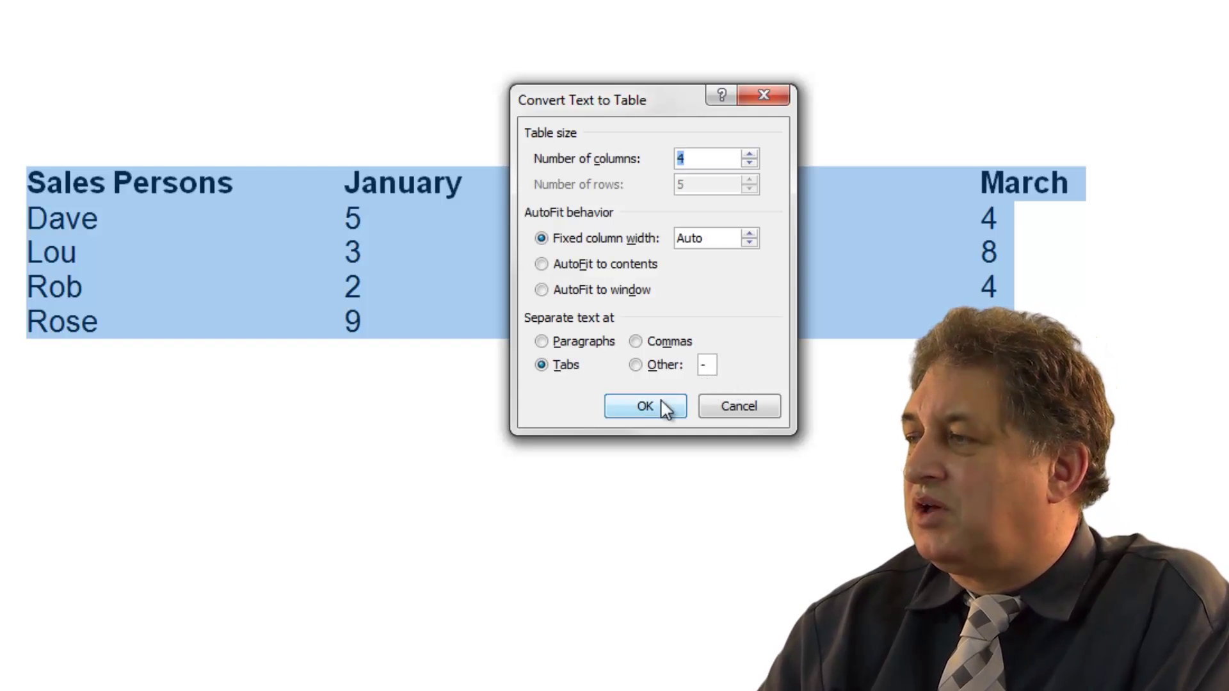
{"action": "left_click", "coordinate": [645, 407]}
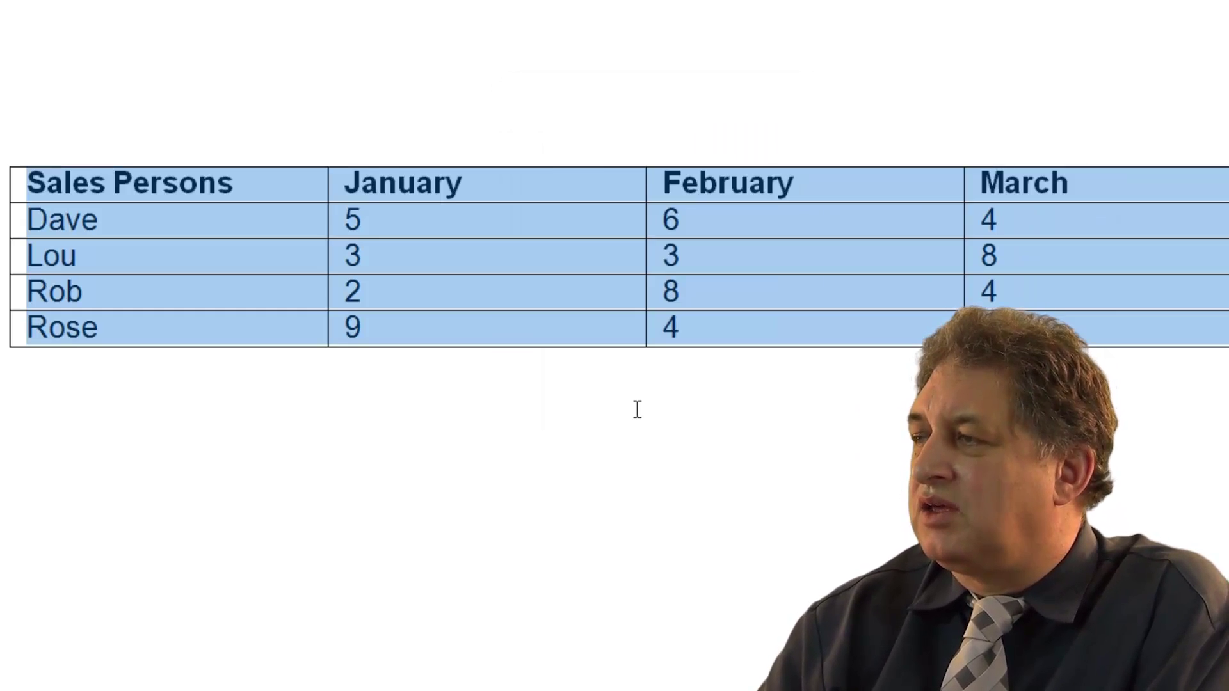
{"action": "left_click", "coordinate": [597, 426]}
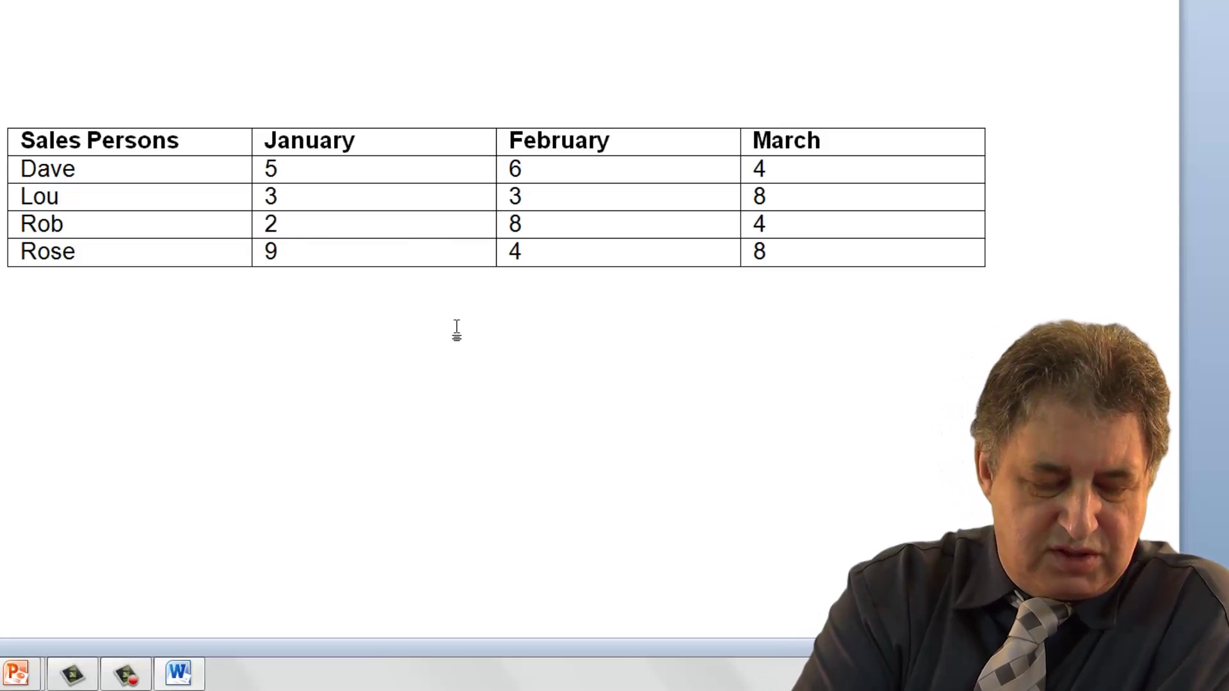
Undo the table conversion with Ctrl+Z and reselect the tab-separated sales text.
{"action": "key", "text": "ctrl+z"}
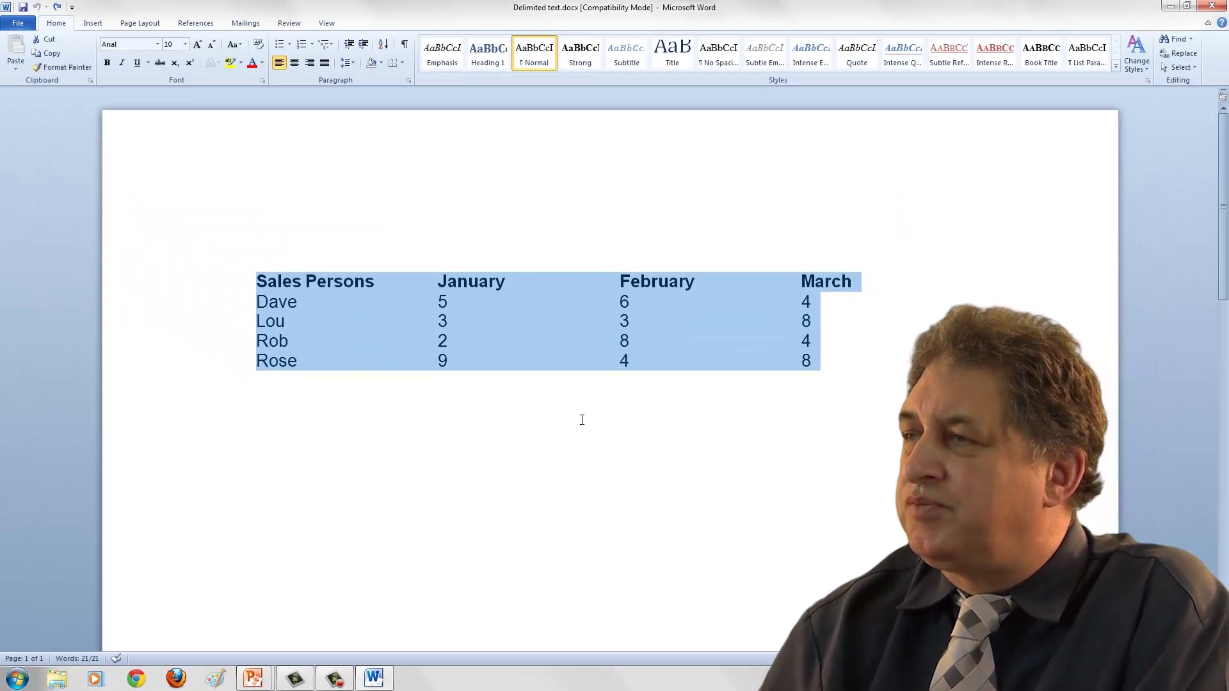
{"action": "left_click", "coordinate": [483, 345]}
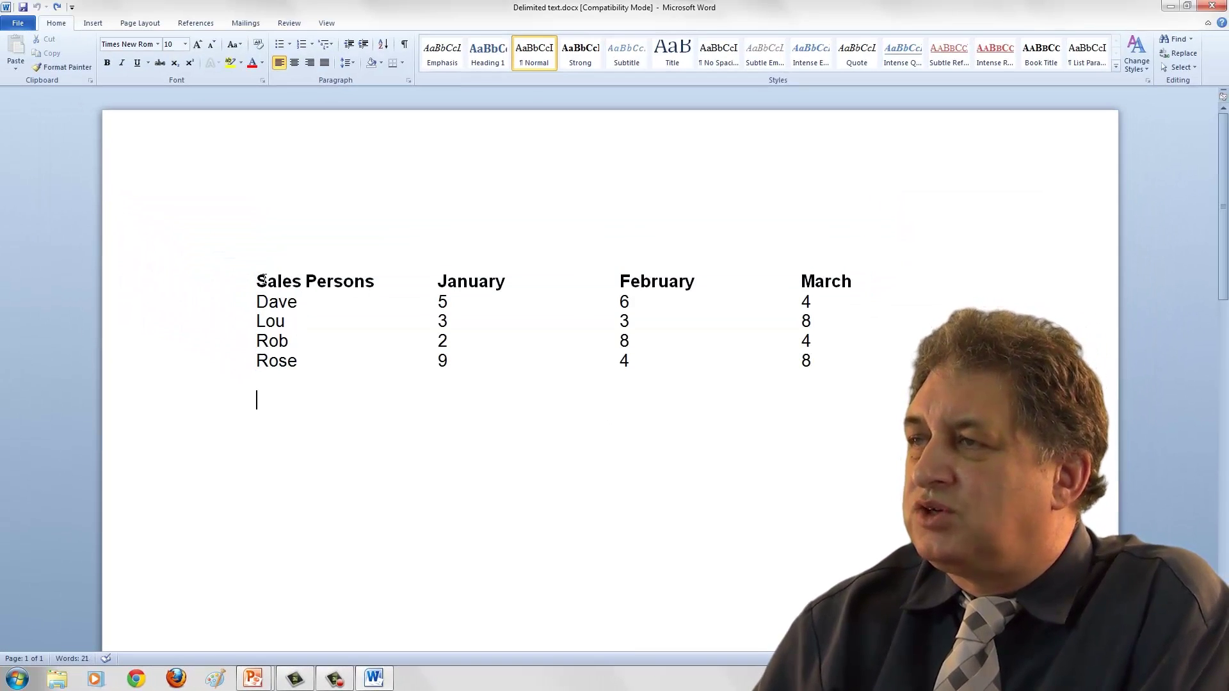
{"action": "left_click_drag", "start_coordinate": [257, 281], "coordinate": [820, 398]}
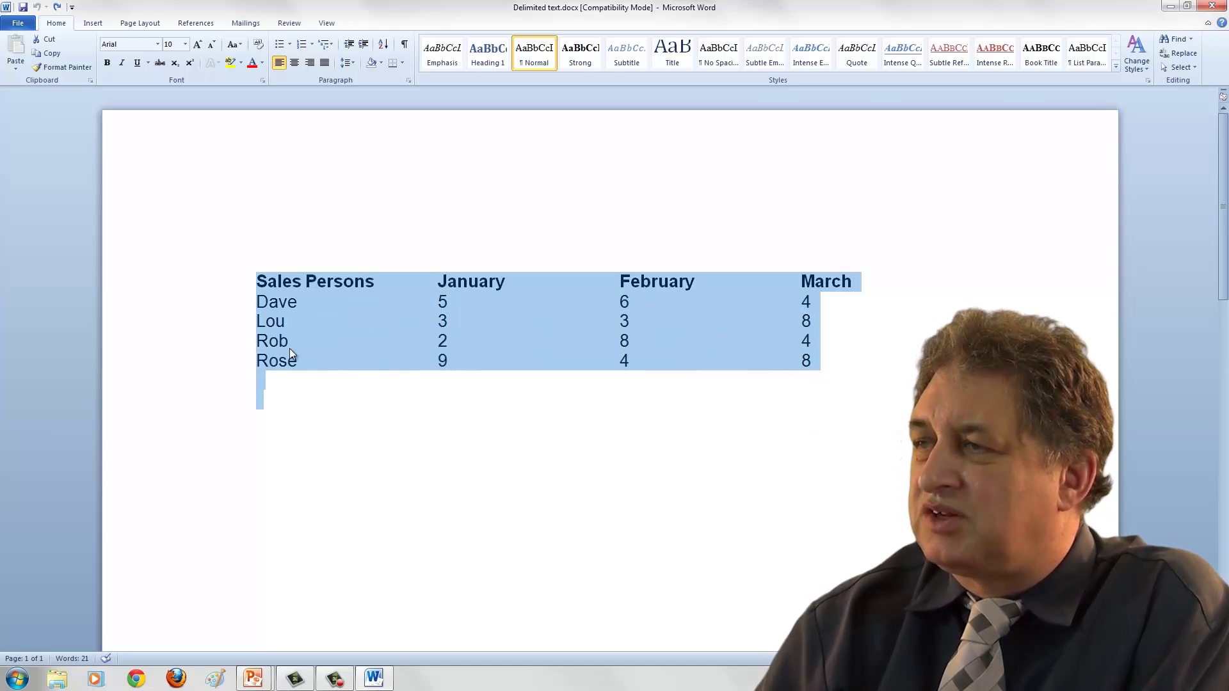
{"action": "left_click", "coordinate": [376, 415]}
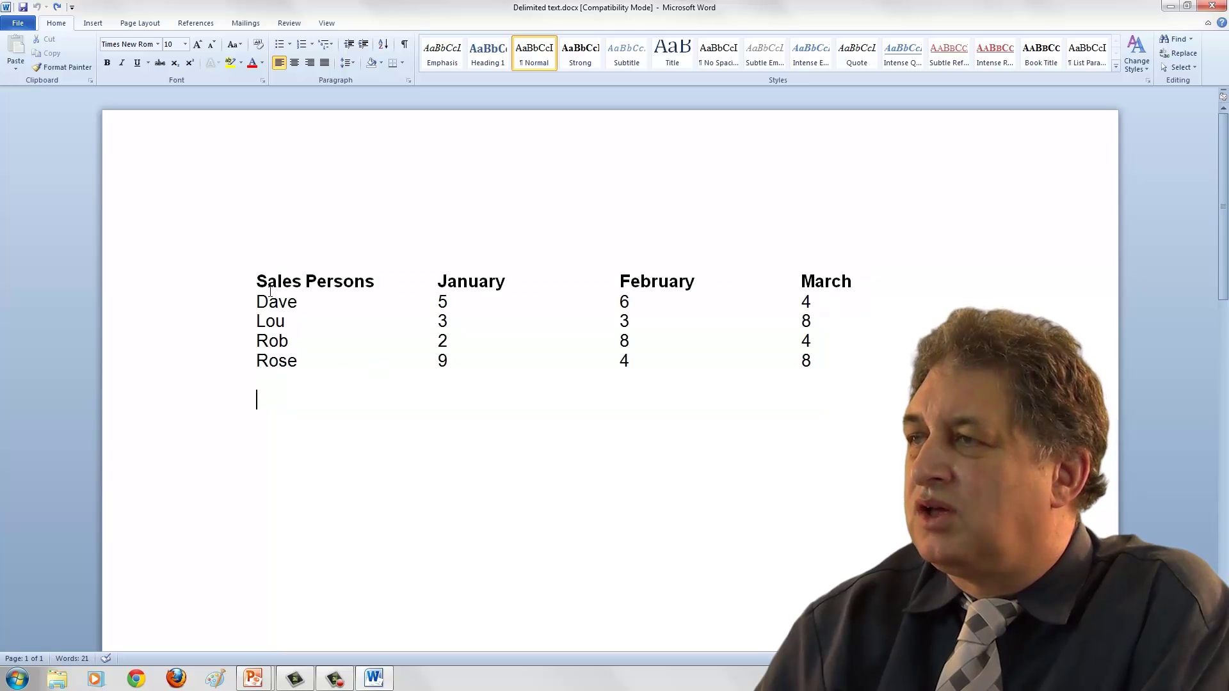
{"action": "left_click_drag", "start_coordinate": [287, 289], "coordinate": [256, 281]}
{"action": "left_click", "coordinate": [812, 371]}
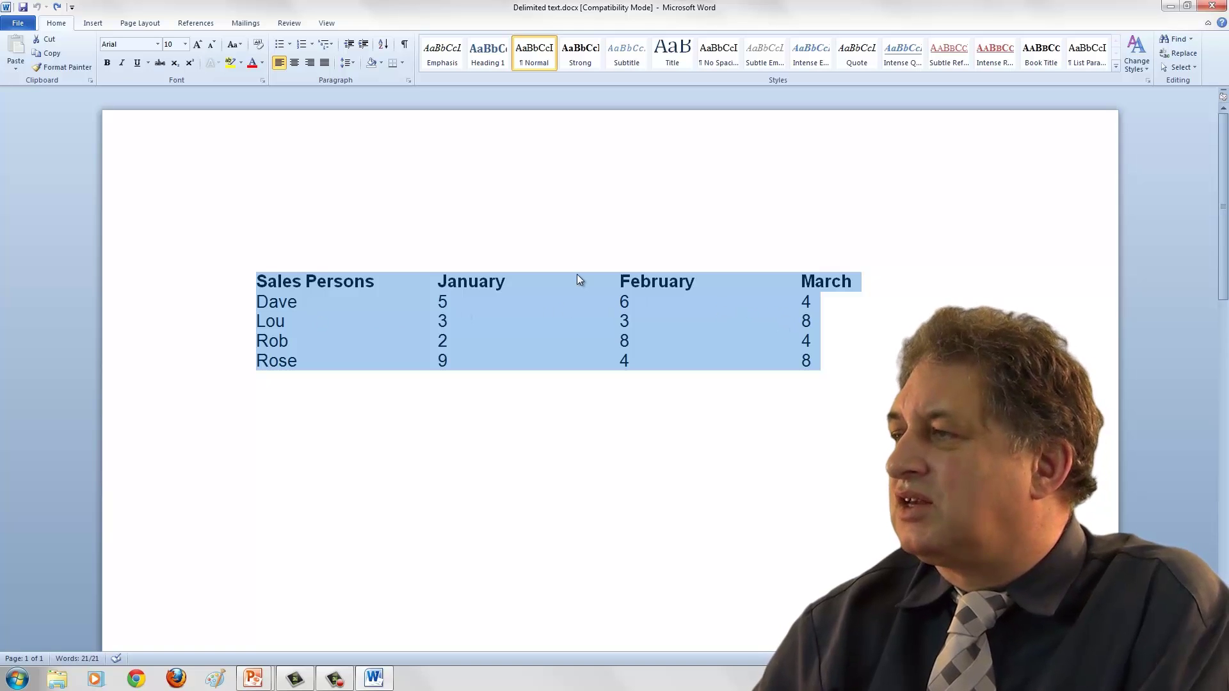
Convert the Sales Persons text into a table again with Convert Text to Table.
{"action": "left_click", "coordinate": [93, 25]}
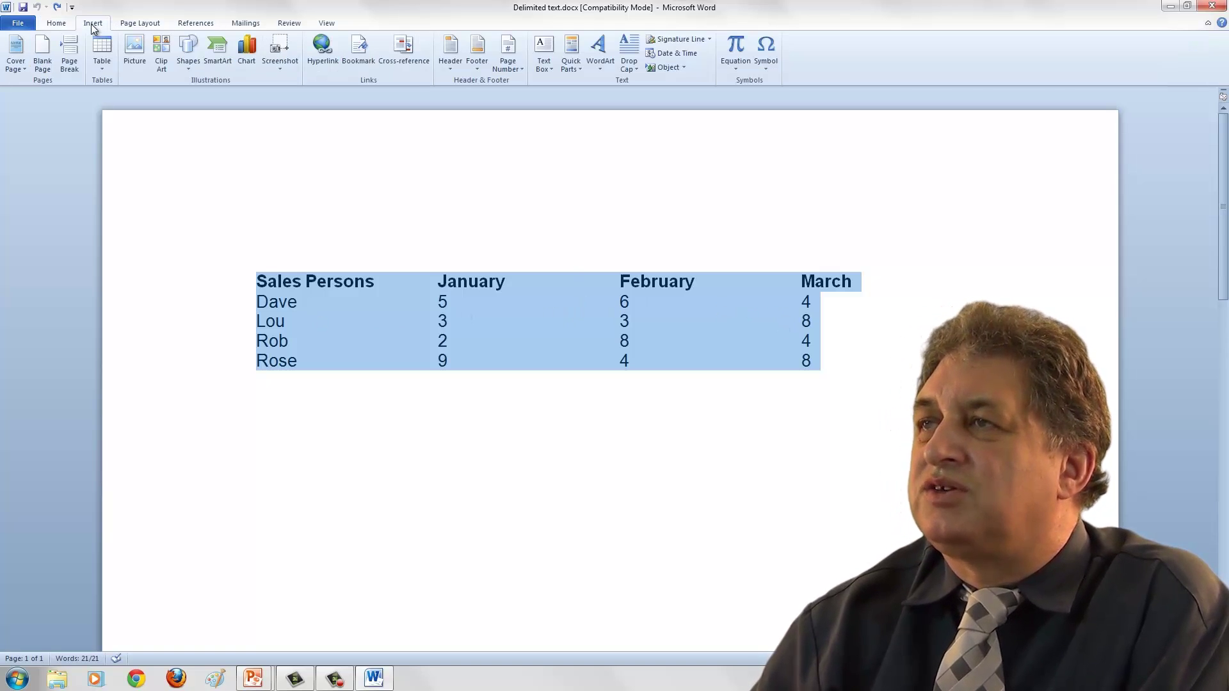
{"action": "left_click", "coordinate": [101, 52]}
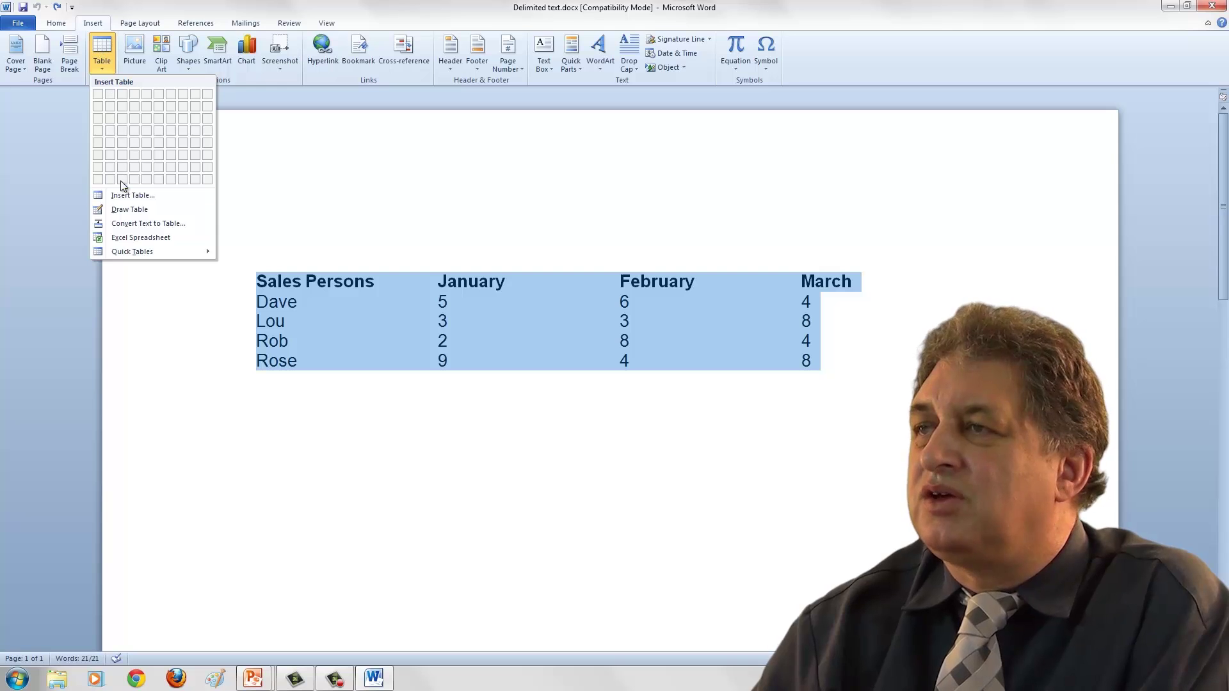
{"action": "left_click", "coordinate": [136, 224]}
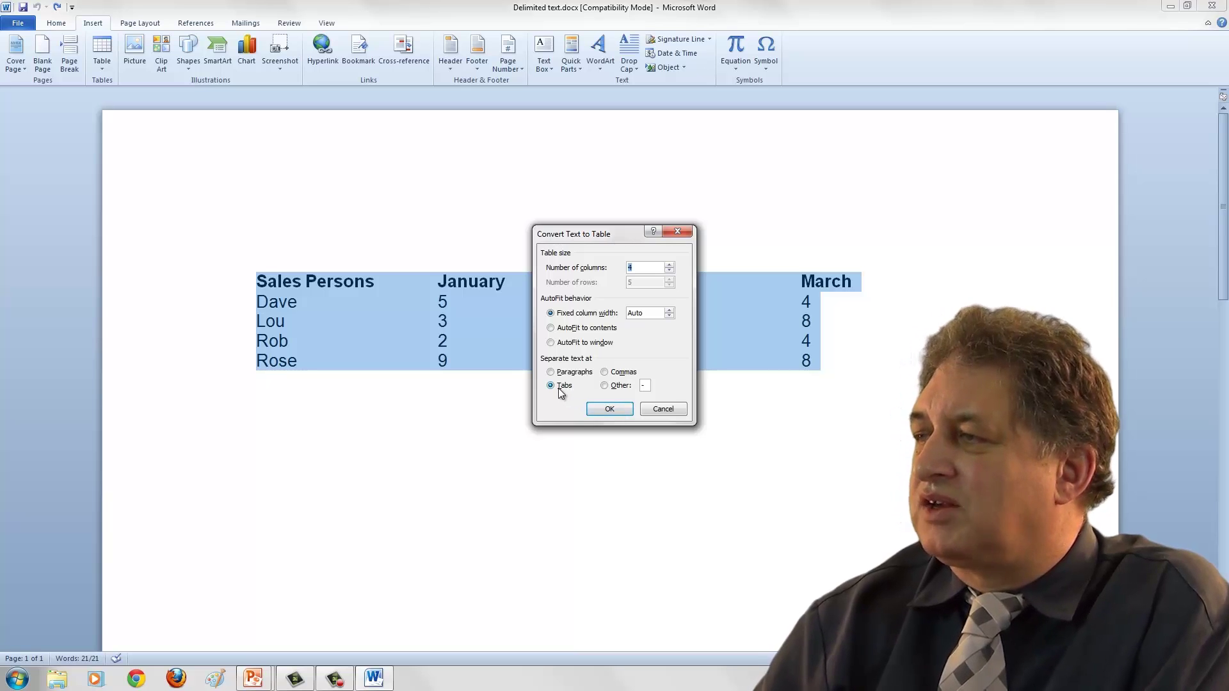
{"action": "left_click", "coordinate": [609, 409]}
{"action": "left_click", "coordinate": [554, 425]}
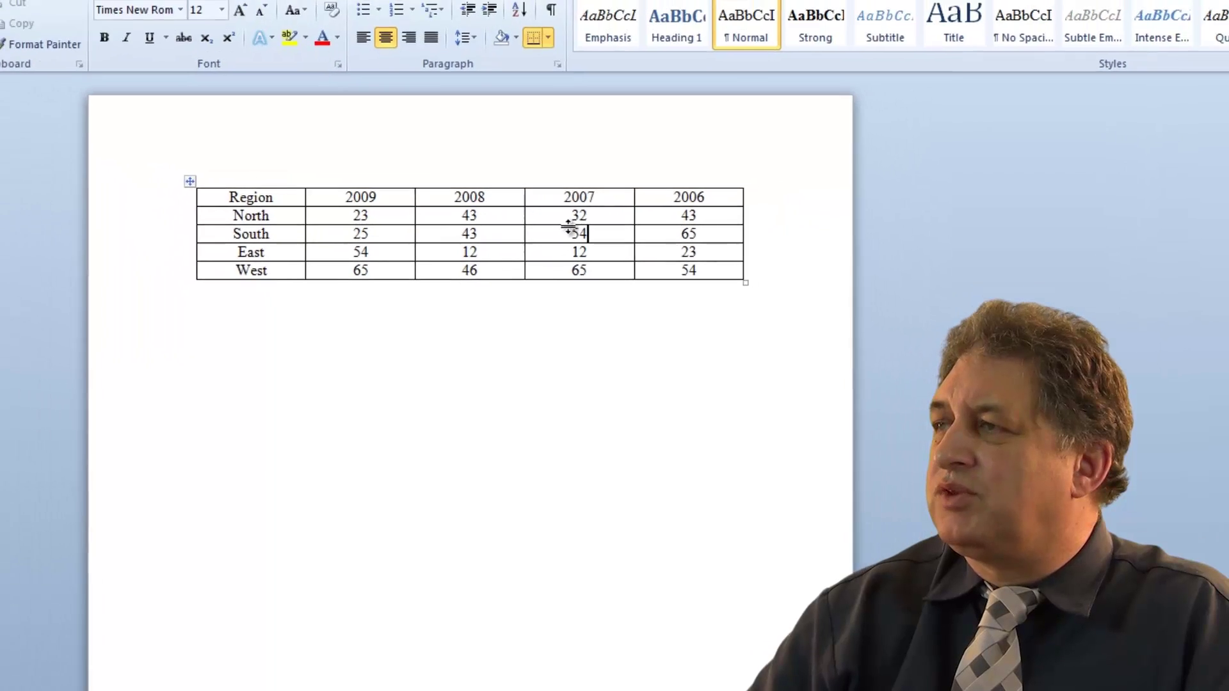
Convert the Region table to tab-separated text and show the formatting marks.
{"action": "left_click", "coordinate": [543, 33]}
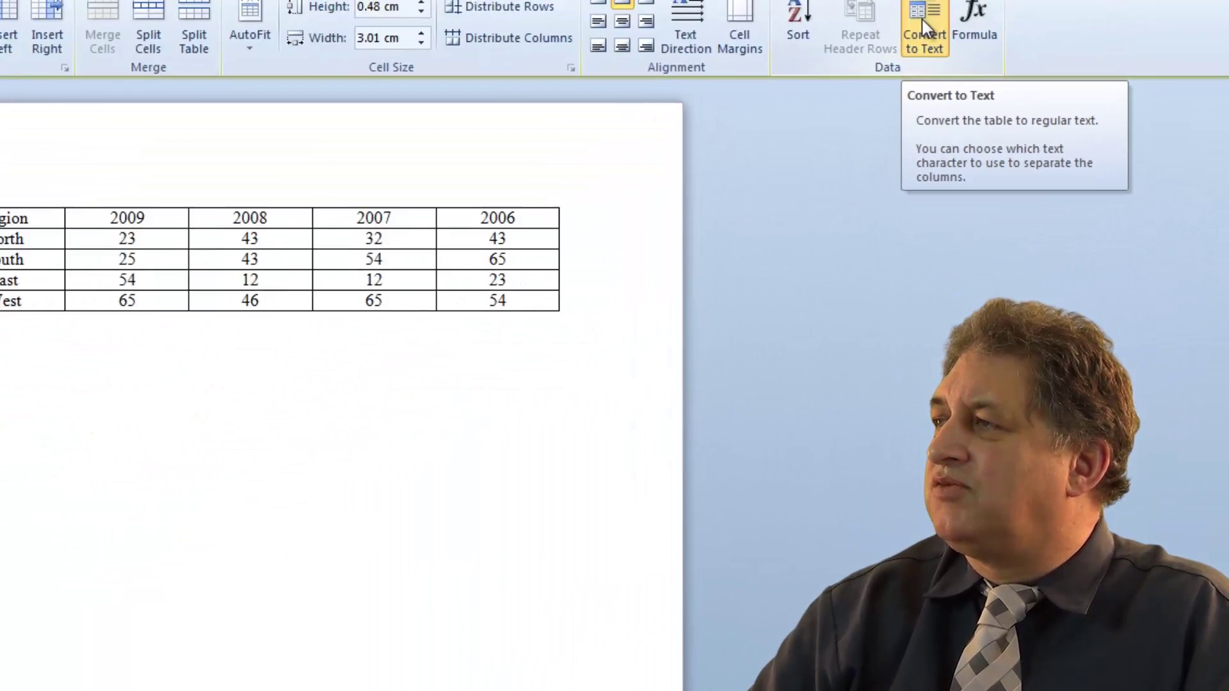
{"action": "left_click", "coordinate": [894, 122]}
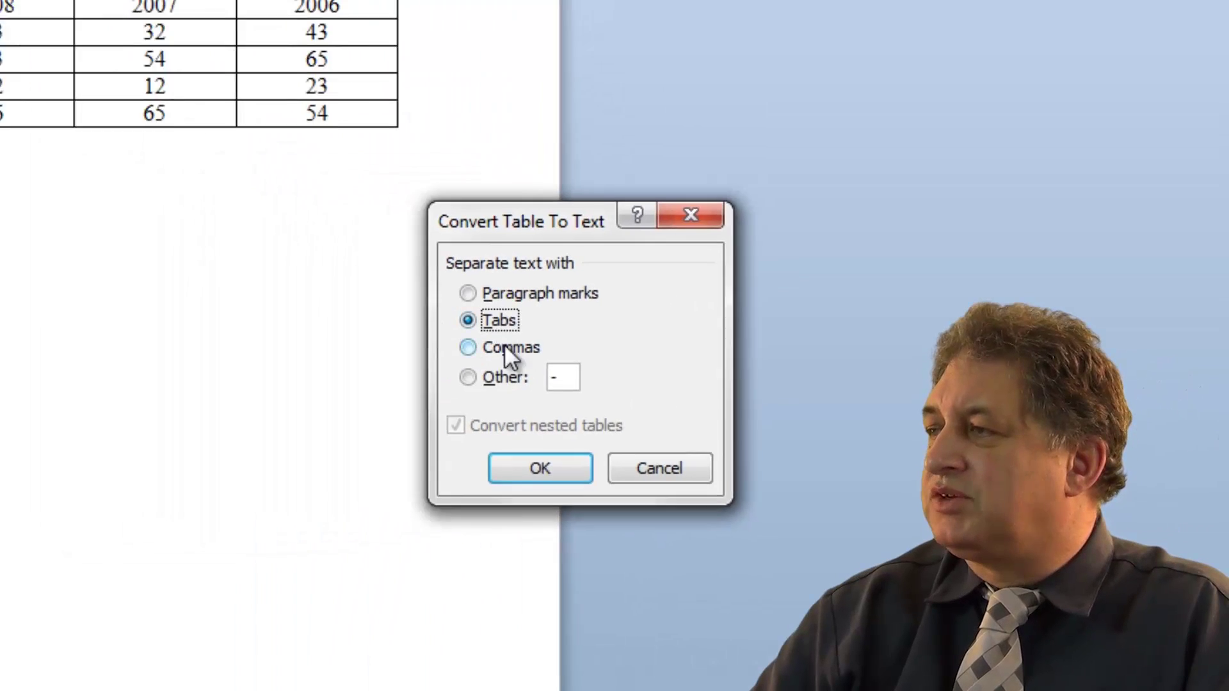
{"action": "left_click", "coordinate": [540, 468]}
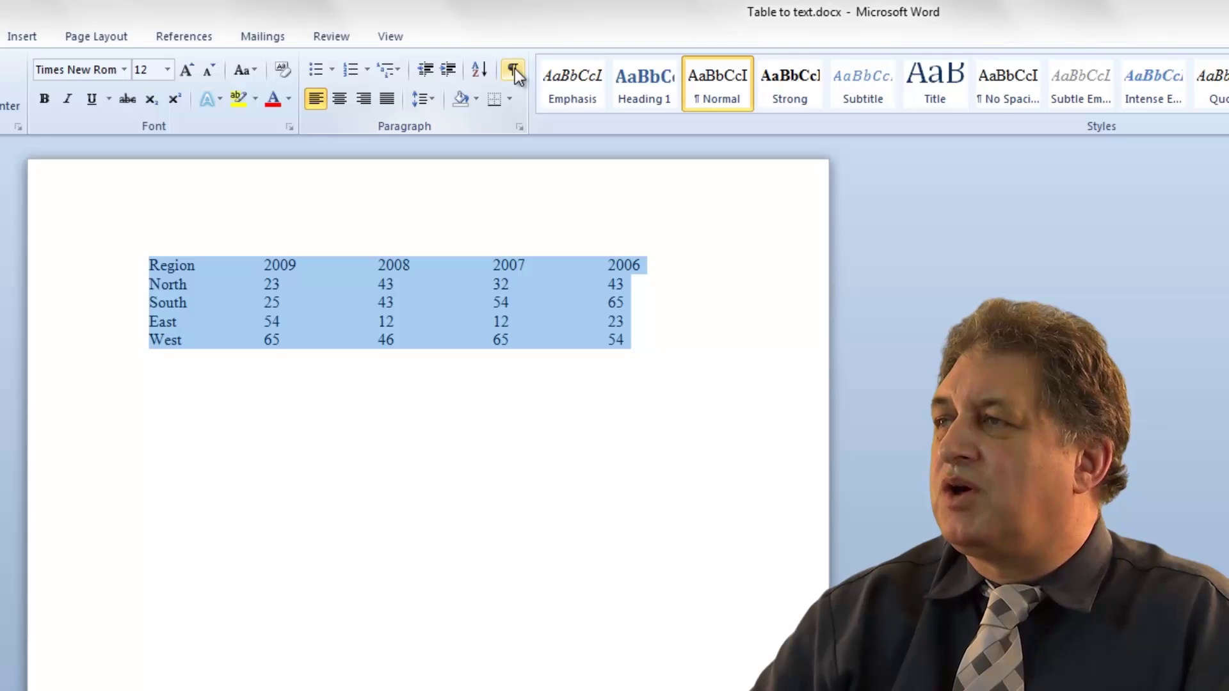
{"action": "left_click", "coordinate": [514, 68]}
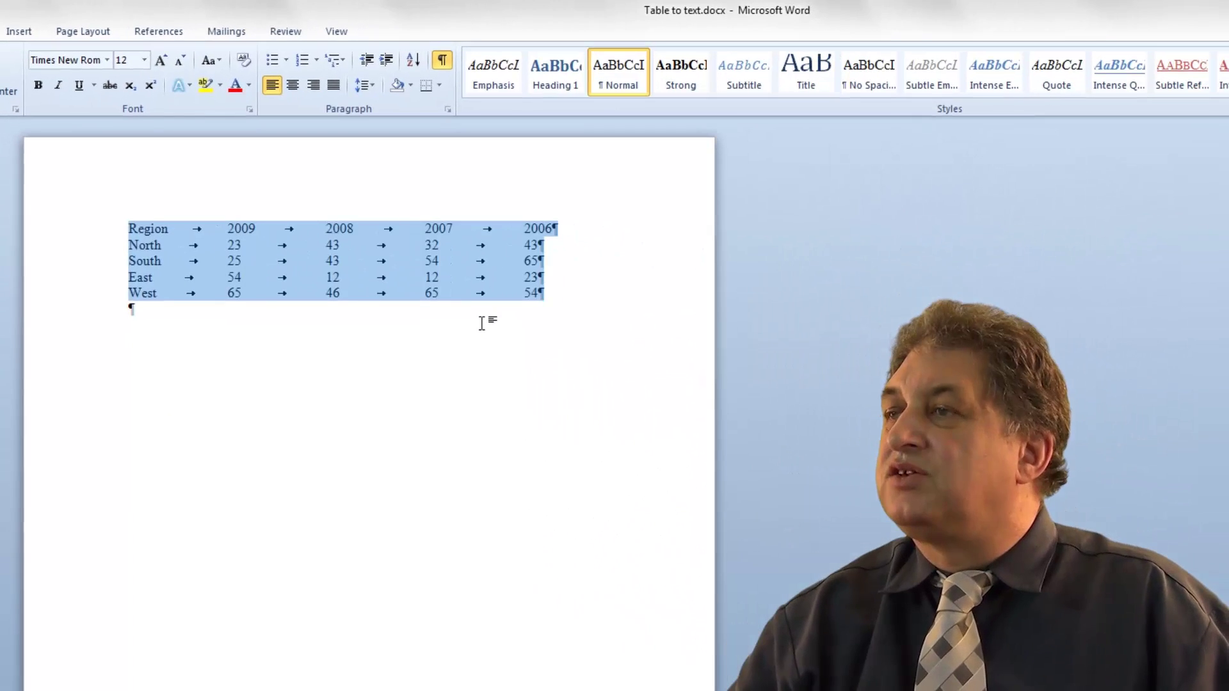
Undo the conversion, then convert the Region table to comma-separated text.
{"action": "key", "text": "ctrl+z"}
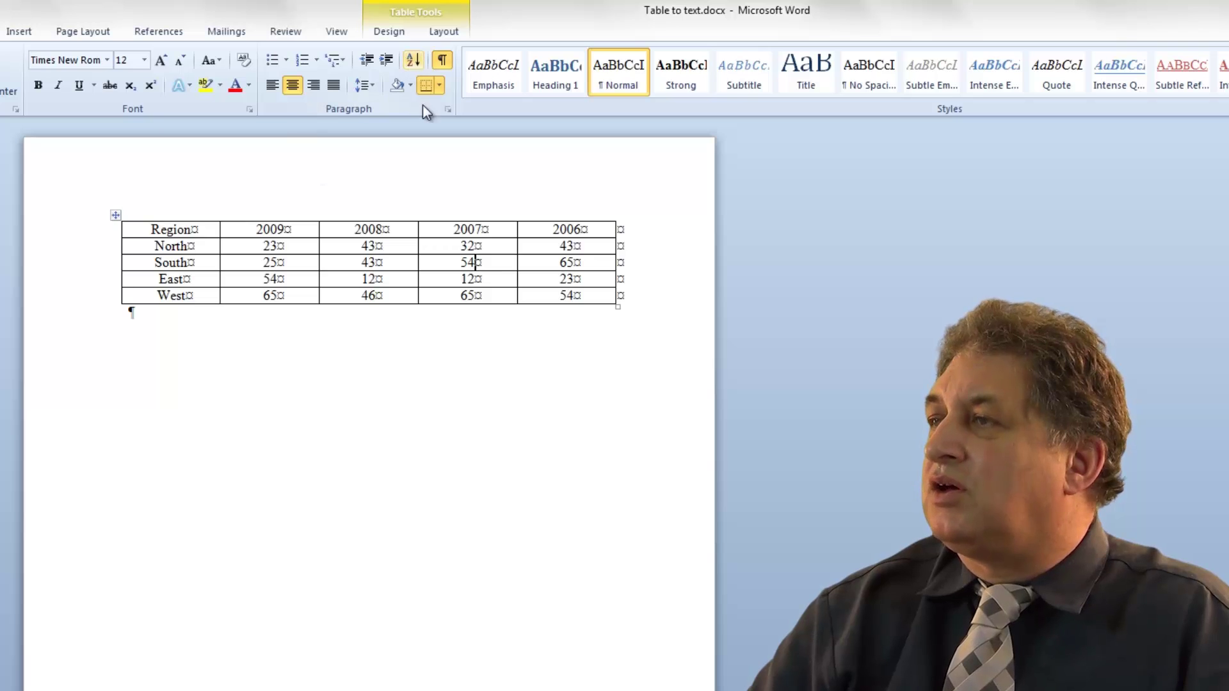
{"action": "left_click", "coordinate": [296, 246]}
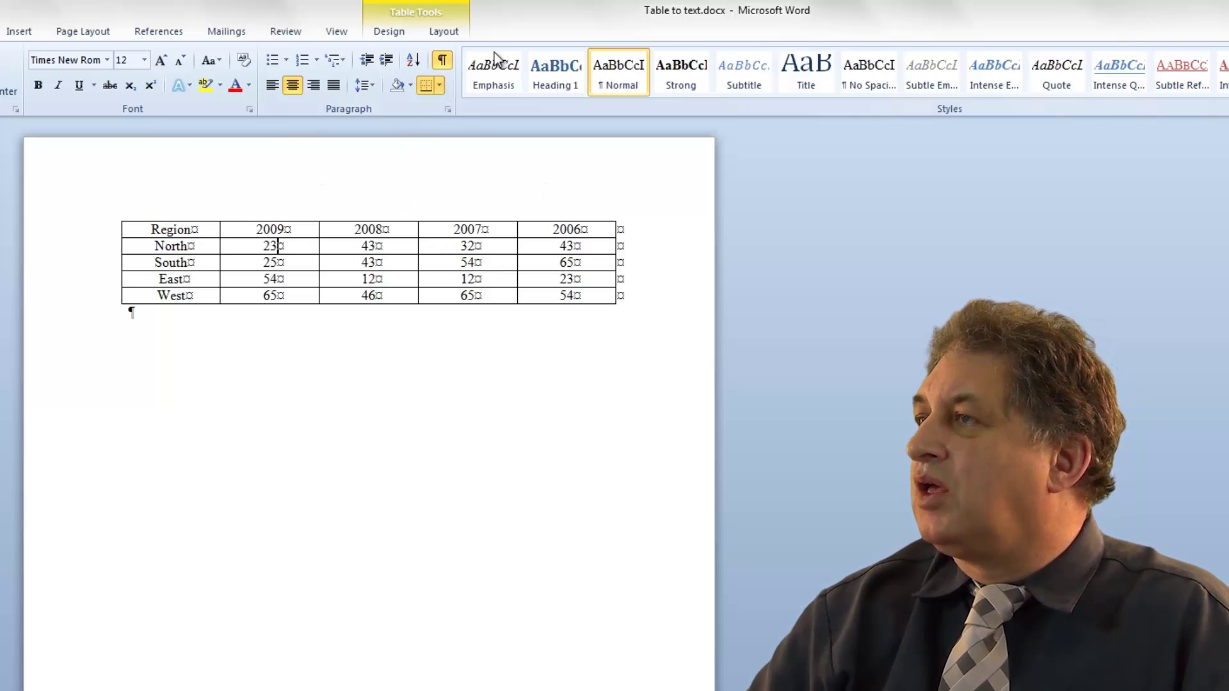
{"action": "left_click", "coordinate": [443, 32]}
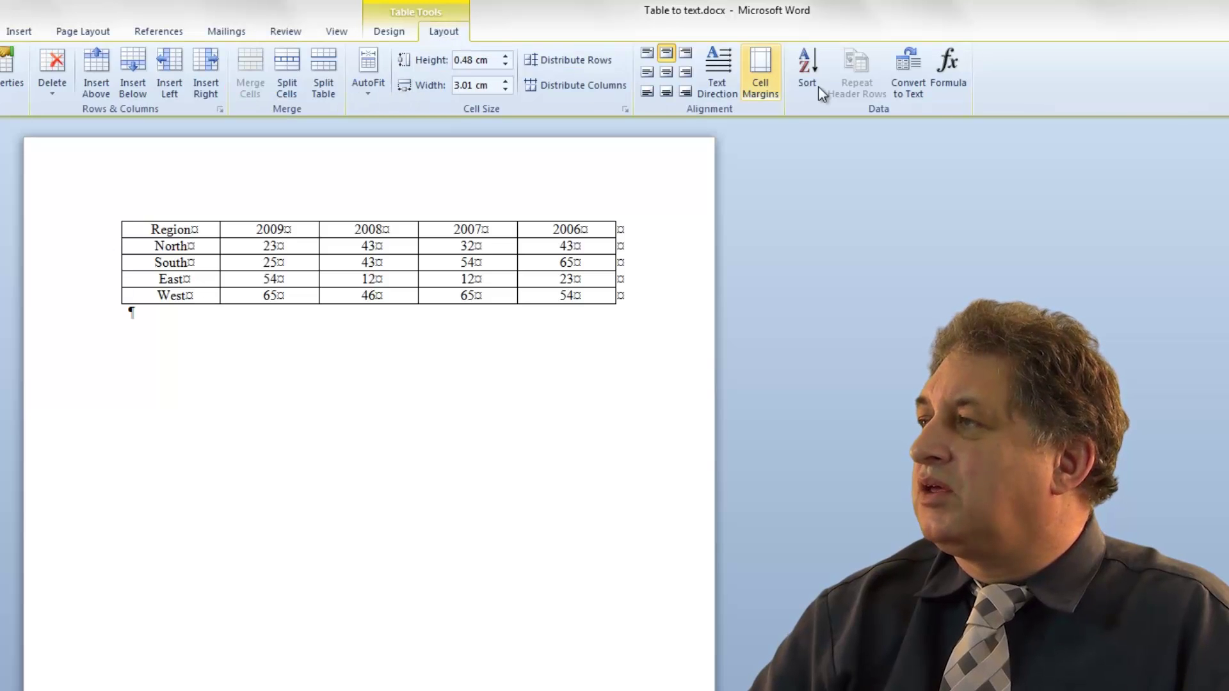
{"action": "left_click", "coordinate": [912, 92]}
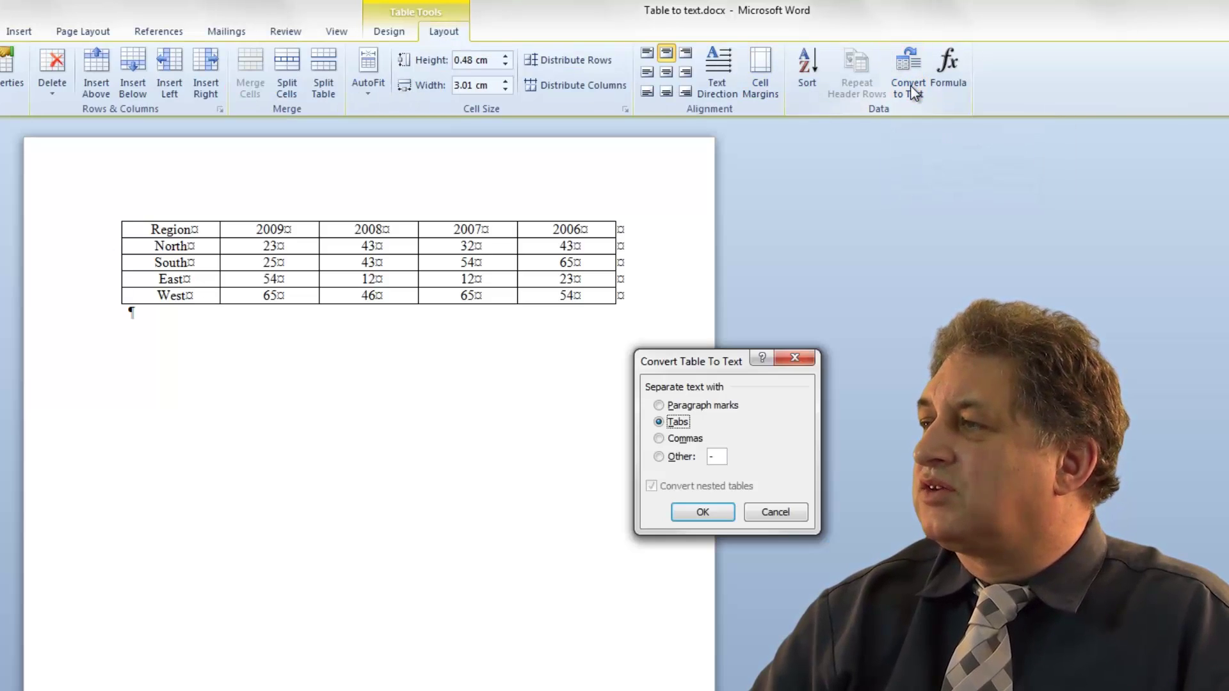
{"action": "left_click", "coordinate": [685, 441]}
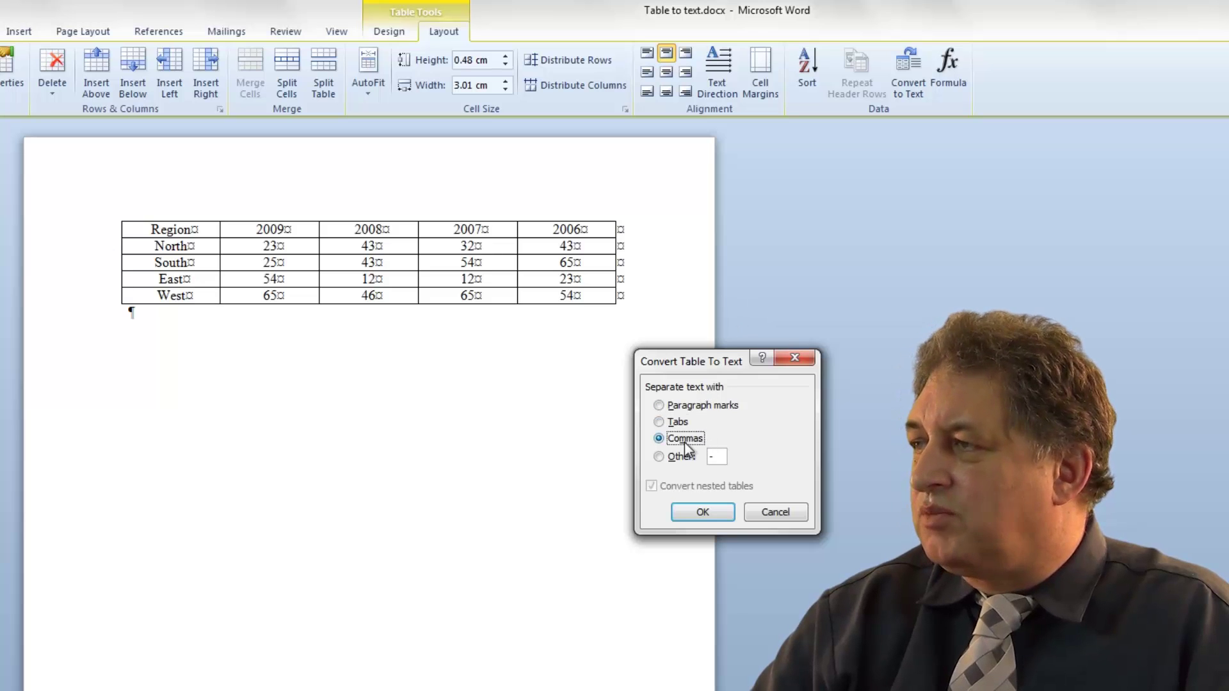
{"action": "left_click", "coordinate": [702, 511]}
{"action": "left_click", "coordinate": [531, 498]}
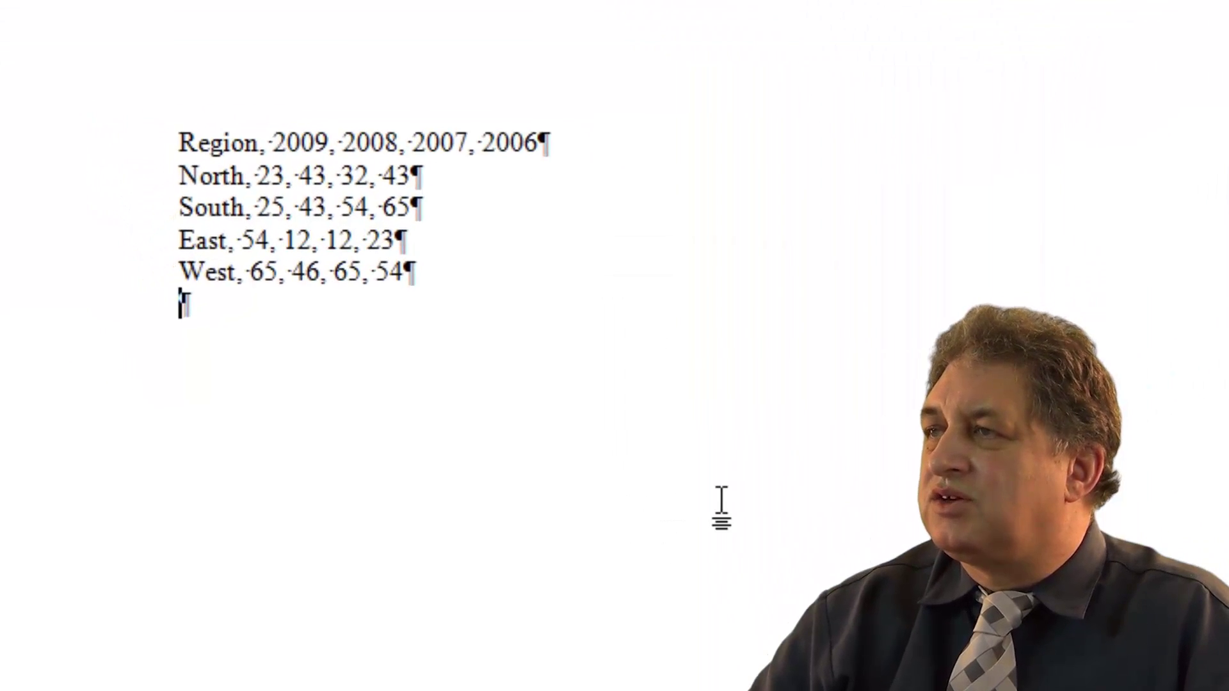